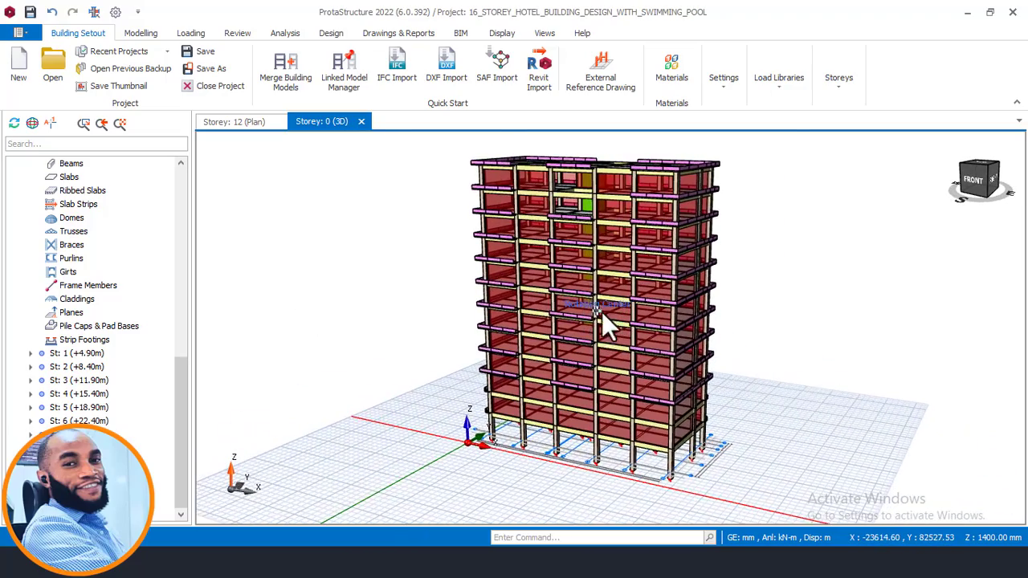
# Switch to the AutoCAD structural design drawing and examine the building elevations with their storey levels
pyautogui.scroll(2, 334, 500)
pyautogui.hotkey('alt', 'Tab')
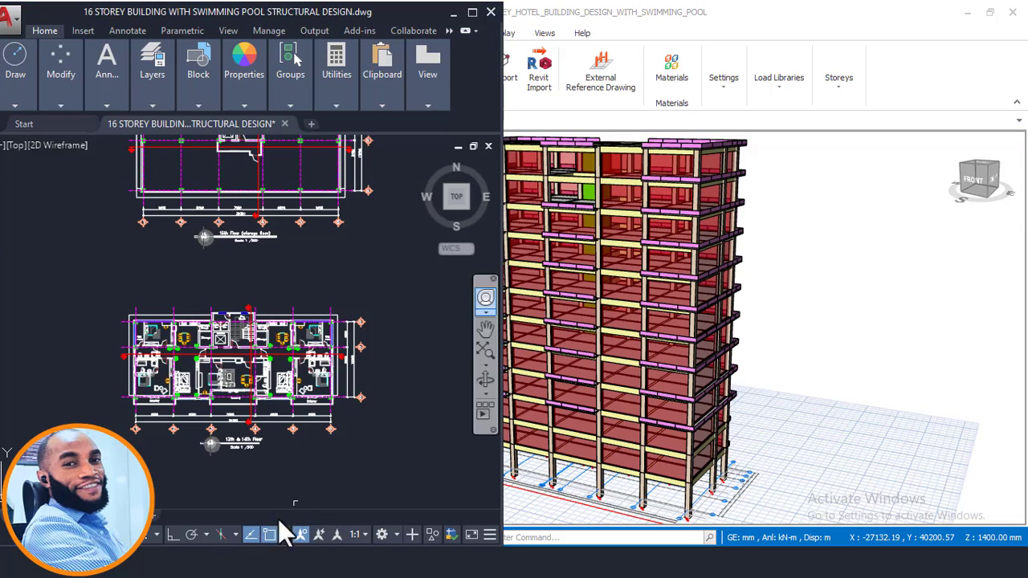
pyautogui.scroll(-5, 338, 353)
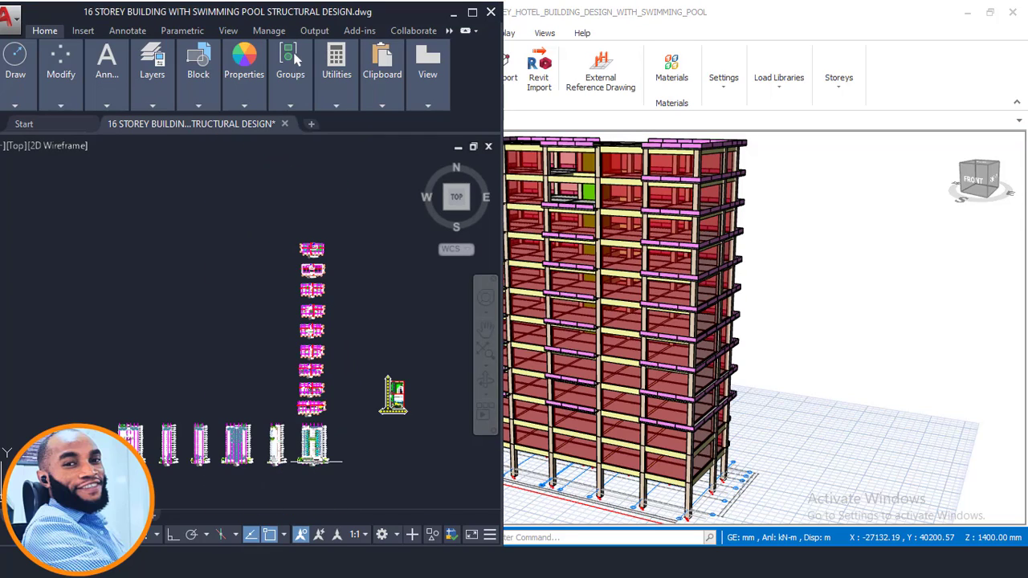
pyautogui.scroll(5, 324, 418)
pyautogui.scroll(-3, 315, 369)
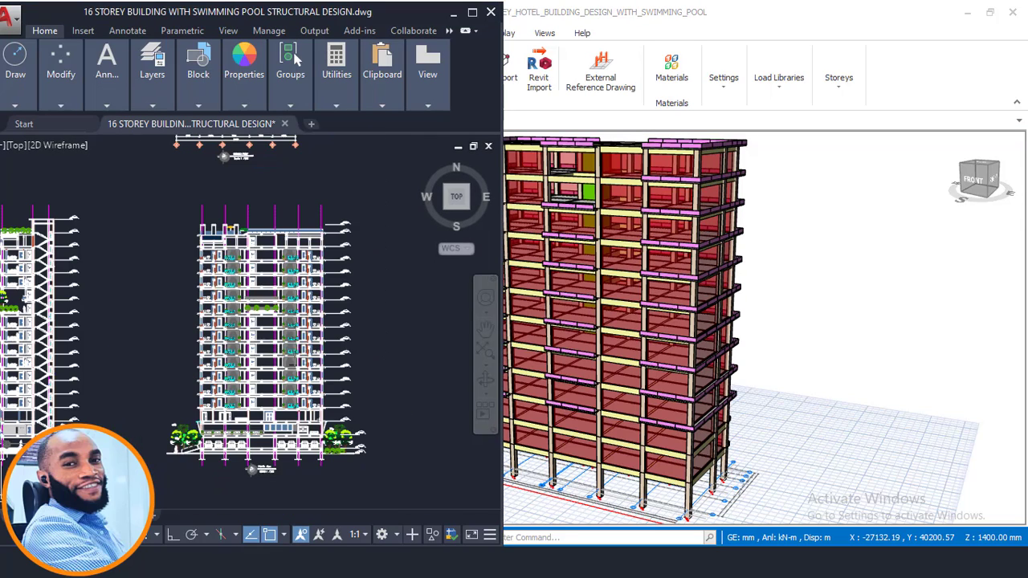
pyautogui.scroll(3, 297, 325)
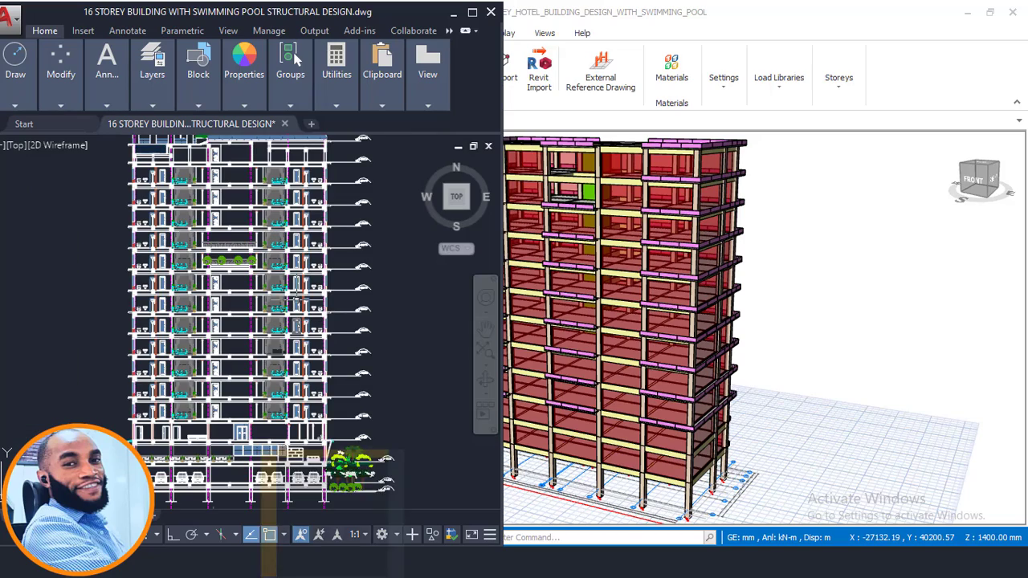
# Examine the 3D structural model in ProtaStructure from the front-right corner, including its storeys, beams and infill wall loads
pyautogui.scroll(-3, 831, 278)
pyautogui.scroll(1, 582, 249)
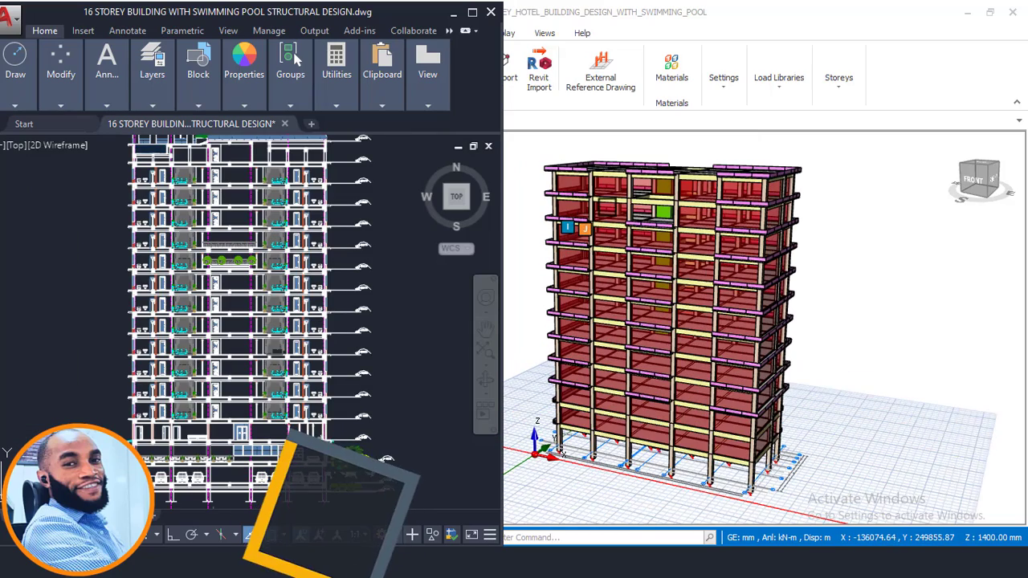
pyautogui.scroll(-2, 673, 211)
pyautogui.keyDown('shift'); pyautogui.moveTo(669, 261); pyautogui.dragTo(649, 238, button='middle'); pyautogui.keyUp('shift')
pyautogui.scroll(5, 608, 179)
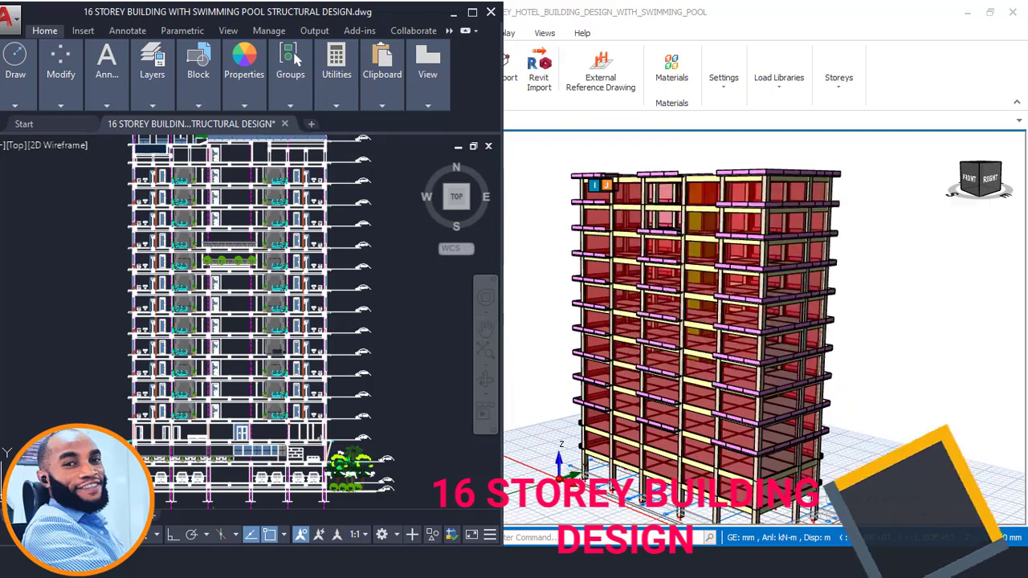
pyautogui.scroll(-5, 609, 168)
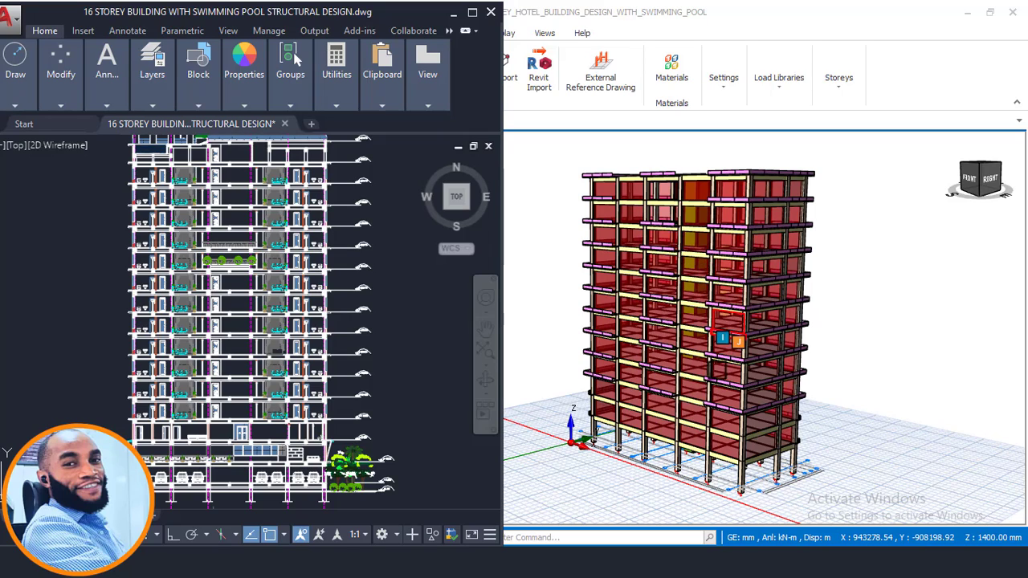
pyautogui.moveTo(696, 384)
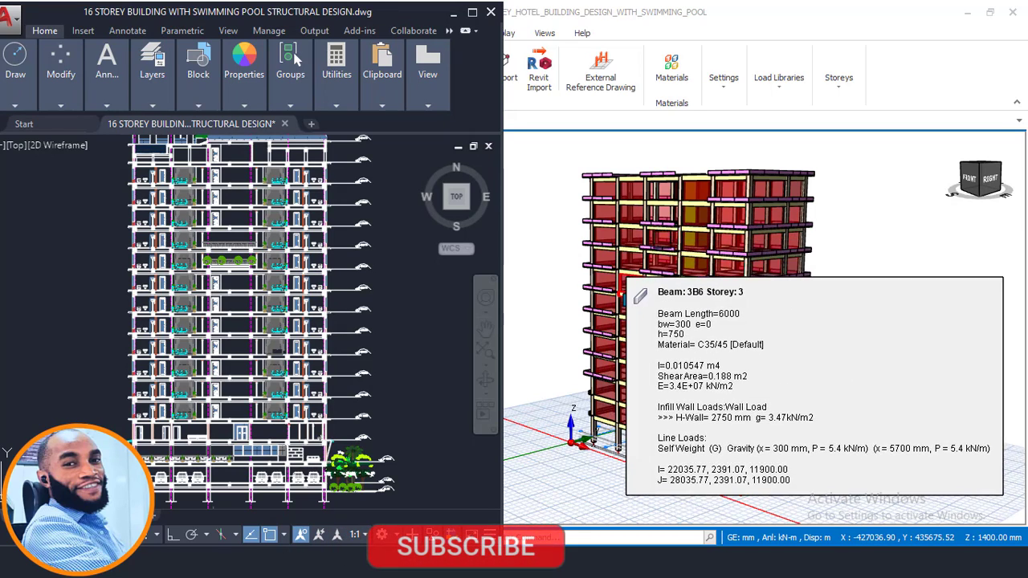
pyautogui.scroll(-3, 611, 265)
pyautogui.moveTo(692, 234)
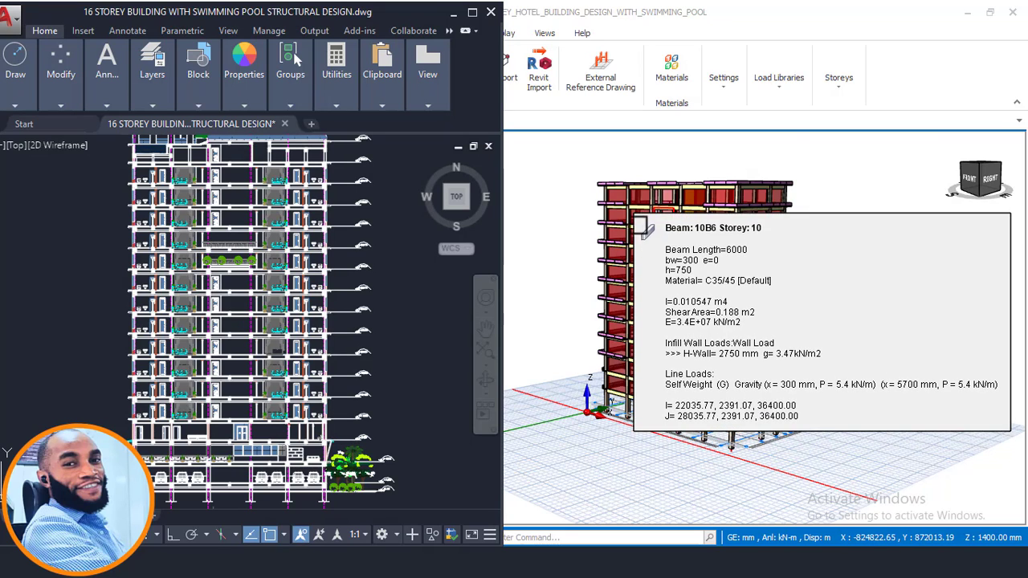
pyautogui.scroll(2, 640, 245)
pyautogui.scroll(-1, 670, 185)
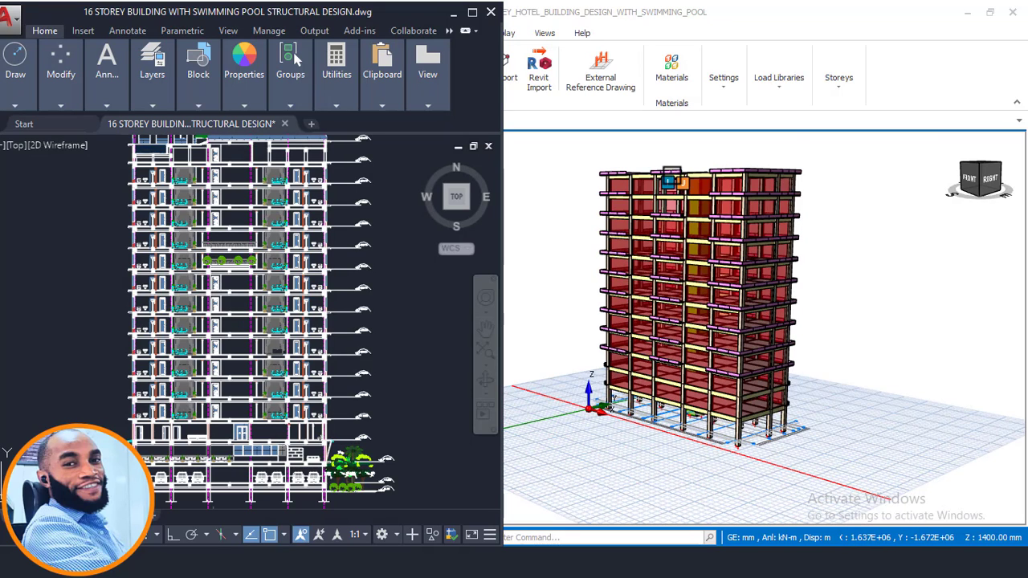
pyautogui.moveTo(671, 185)
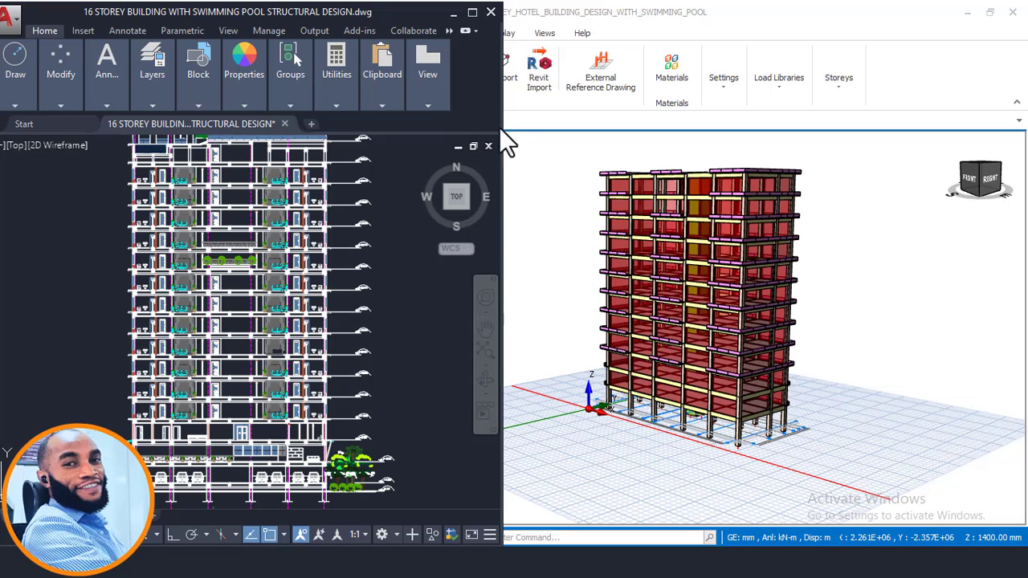
# Bring ProtaStructure to the front and open the Storey 12 plan with the whole floor in view
pyautogui.click(673, 167)
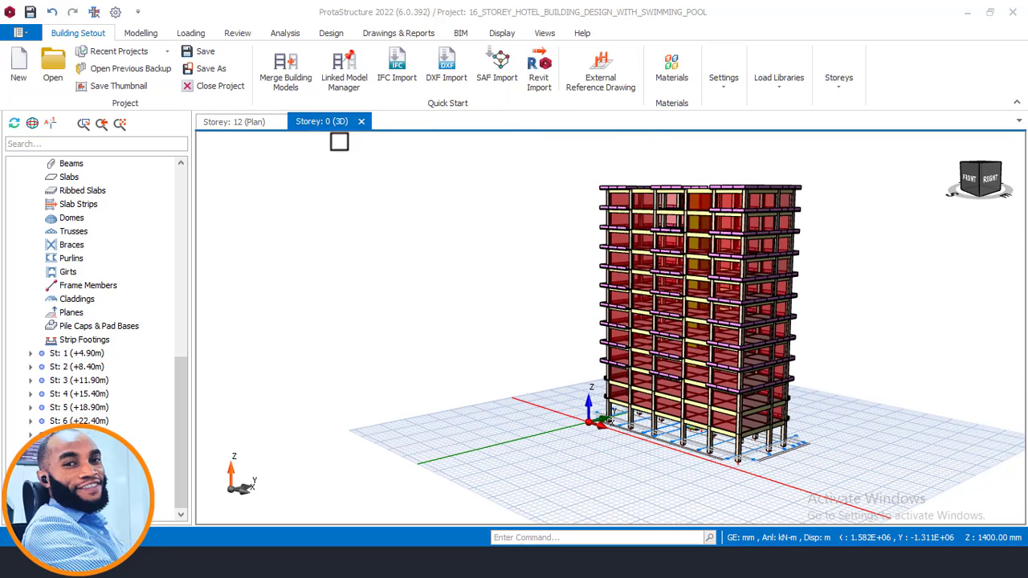
pyautogui.click(251, 123)
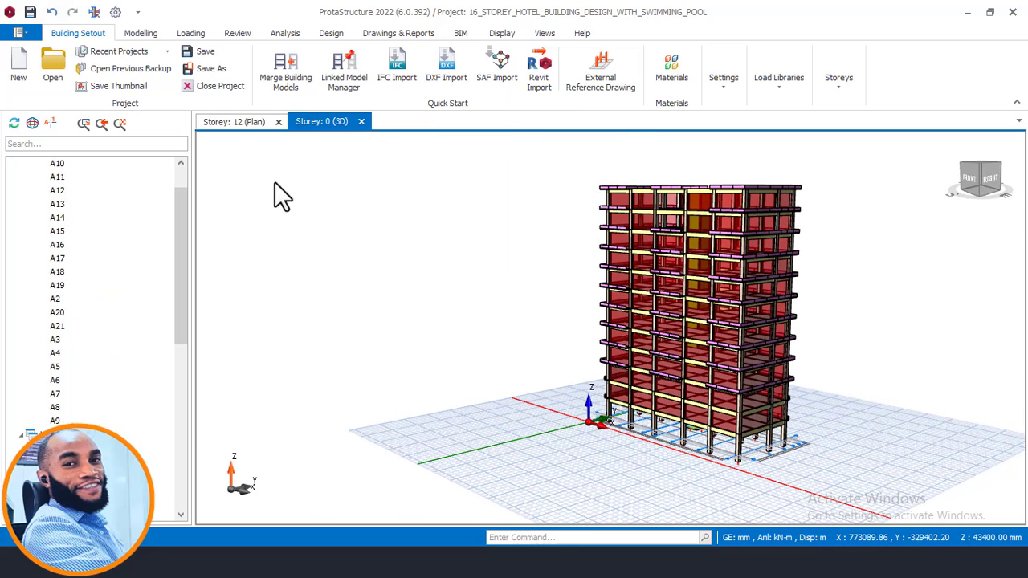
pyautogui.scroll(-5, 579, 270)
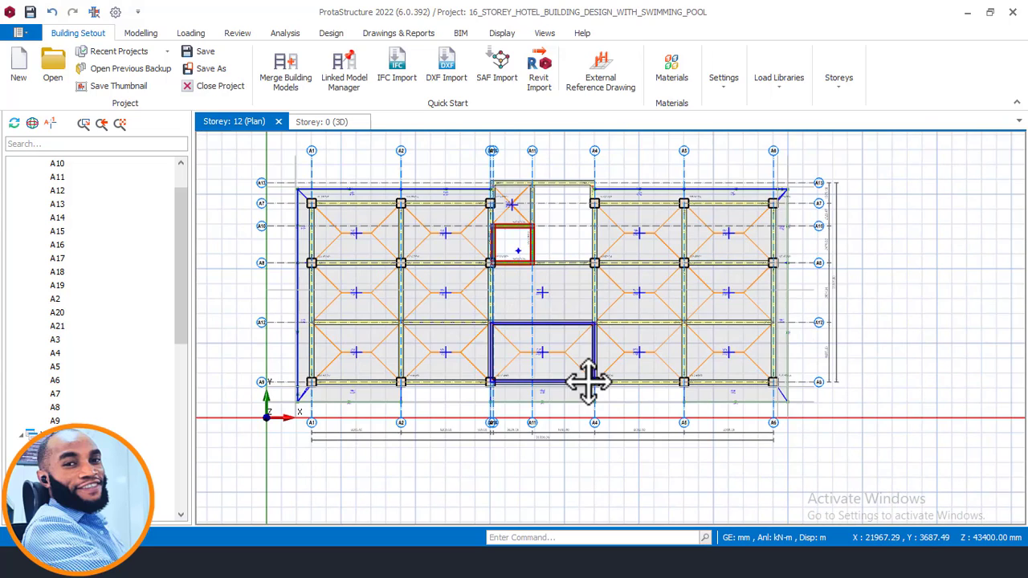
pyautogui.scroll(1, 542, 366)
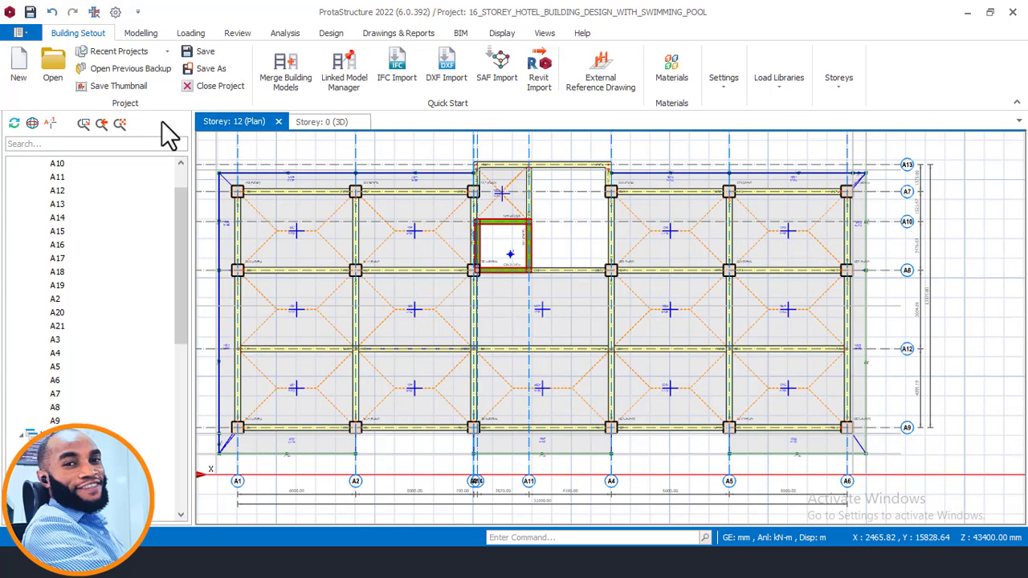
pyautogui.click(231, 124)
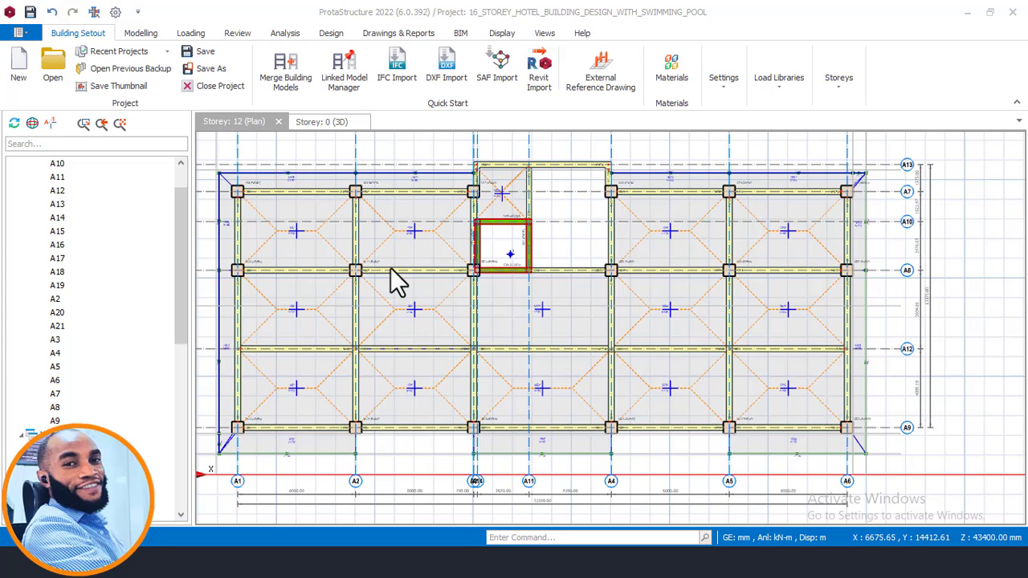
pyautogui.scroll(-1, 376, 263)
# Switch to the AutoCAD drawing and locate the 13th & 14th Floor plan among the stacked floor plans
pyautogui.hotkey('alt', 'Tab')
pyautogui.scroll(-7, 356, 298)
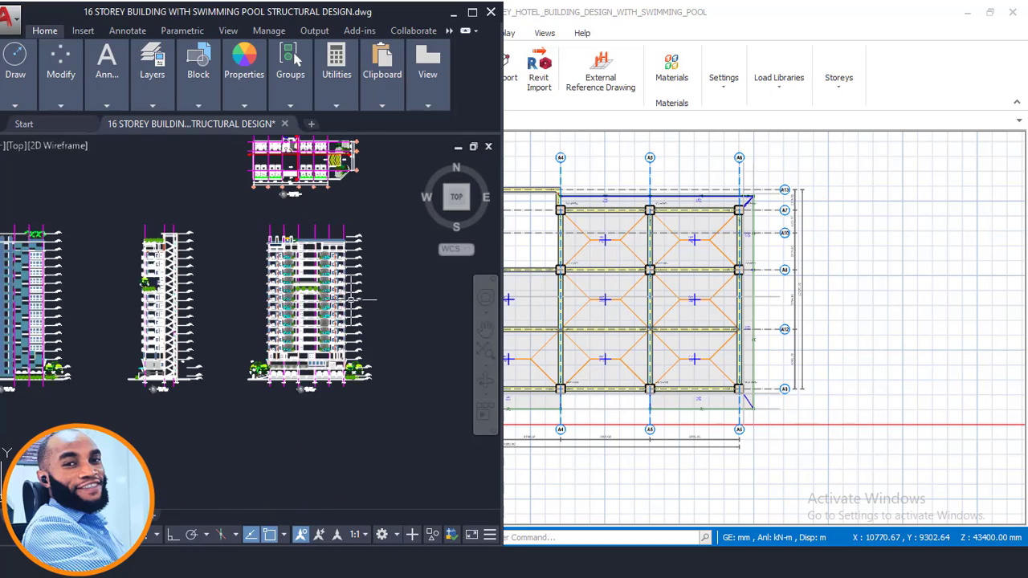
pyautogui.moveTo(307, 192); pyautogui.dragTo(279, 422, button='middle')
pyautogui.scroll(8, 279, 310)
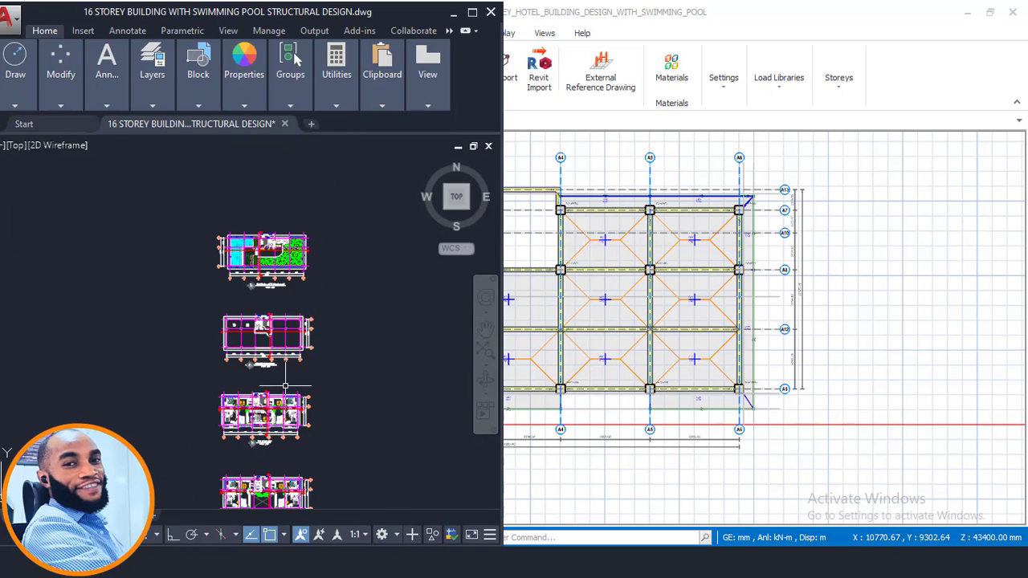
pyautogui.scroll(2, 282, 437)
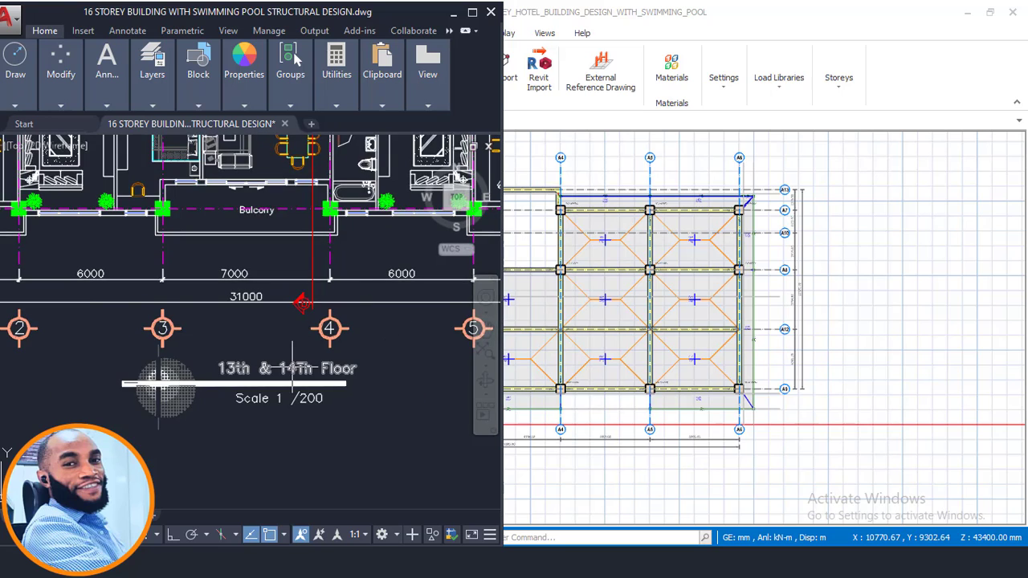
pyautogui.scroll(-2, 281, 382)
pyautogui.scroll(1, 281, 381)
pyautogui.scroll(-2, 332, 366)
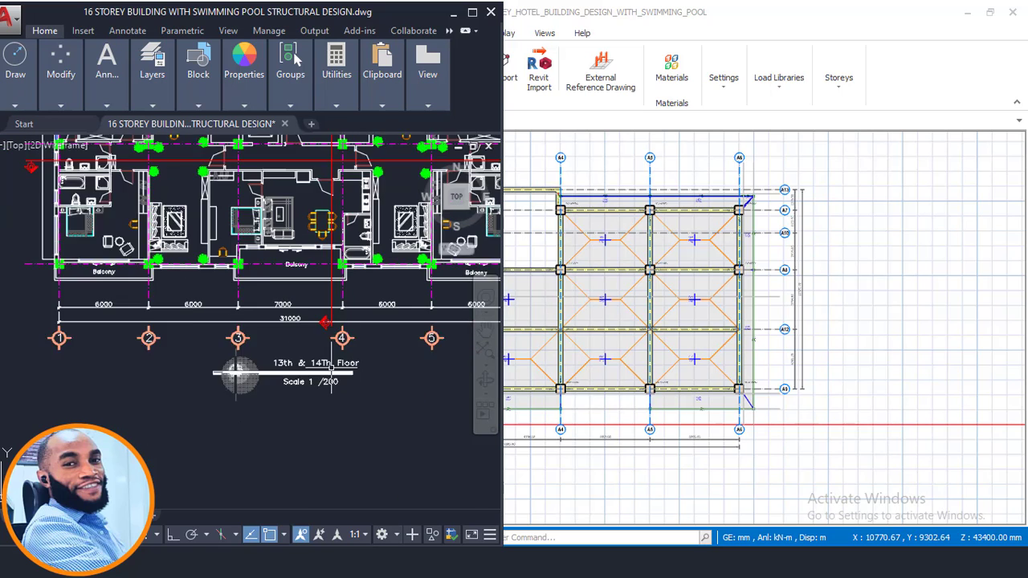
# Examine the 13th & 14th Floor plan's room layout, columns, balconies, stair and lift area, and gridline dimensions
pyautogui.moveTo(342, 335); pyautogui.dragTo(316, 368, button='middle')
pyautogui.scroll(3, 248, 269)
pyautogui.moveTo(147, 359); pyautogui.dragTo(145, 381, button='middle')
pyautogui.moveTo(316, 260); pyautogui.dragTo(259, 269, button='middle')
pyautogui.scroll(2, 364, 296)
pyautogui.scroll(-2, 403, 341)
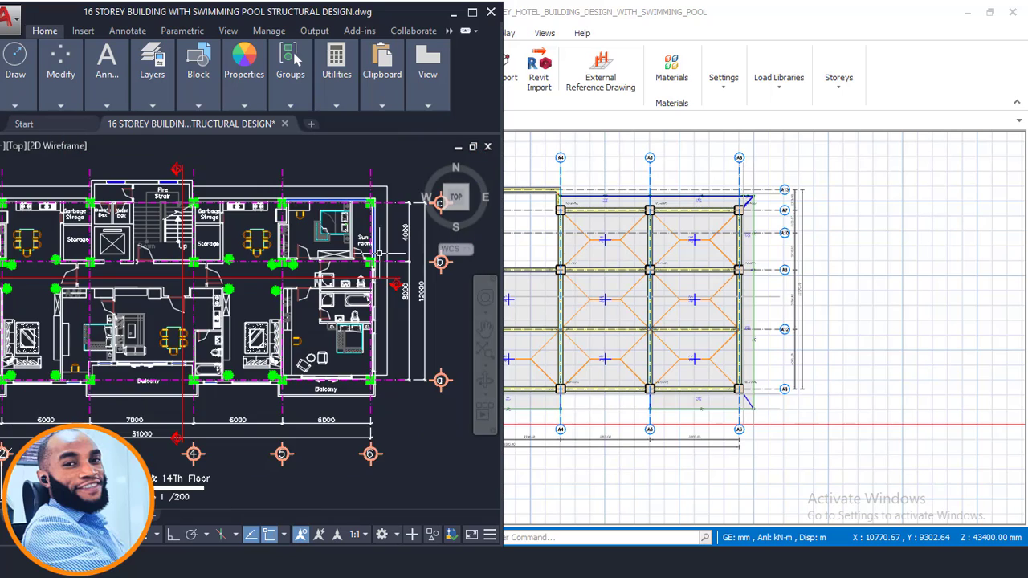
pyautogui.moveTo(90, 491); pyautogui.dragTo(265, 478, button='middle')
pyautogui.scroll(2, 277, 338)
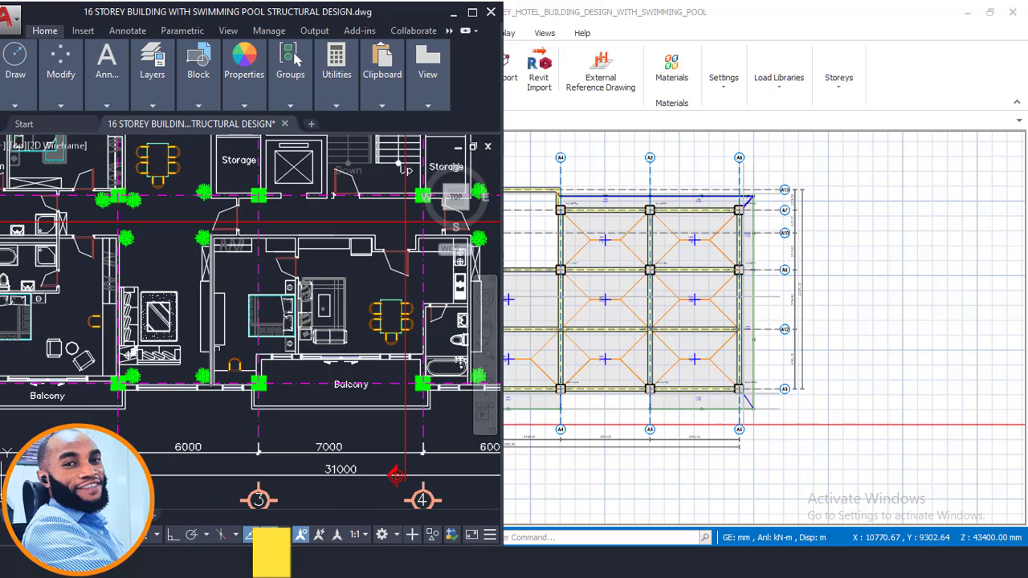
pyautogui.moveTo(212, 328); pyautogui.dragTo(230, 375, button='middle')
pyautogui.scroll(4, 213, 342)
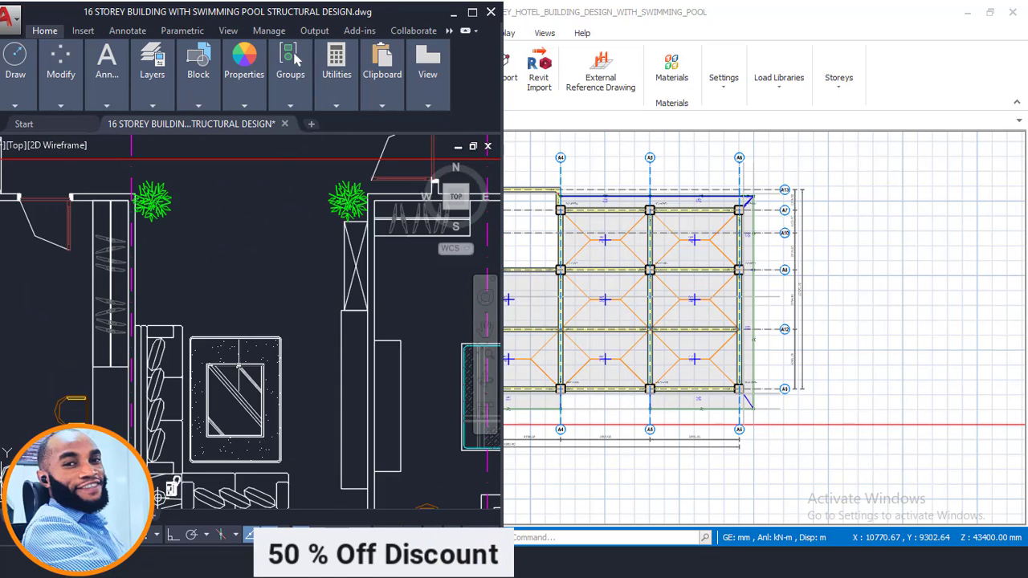
pyautogui.scroll(-6, 282, 324)
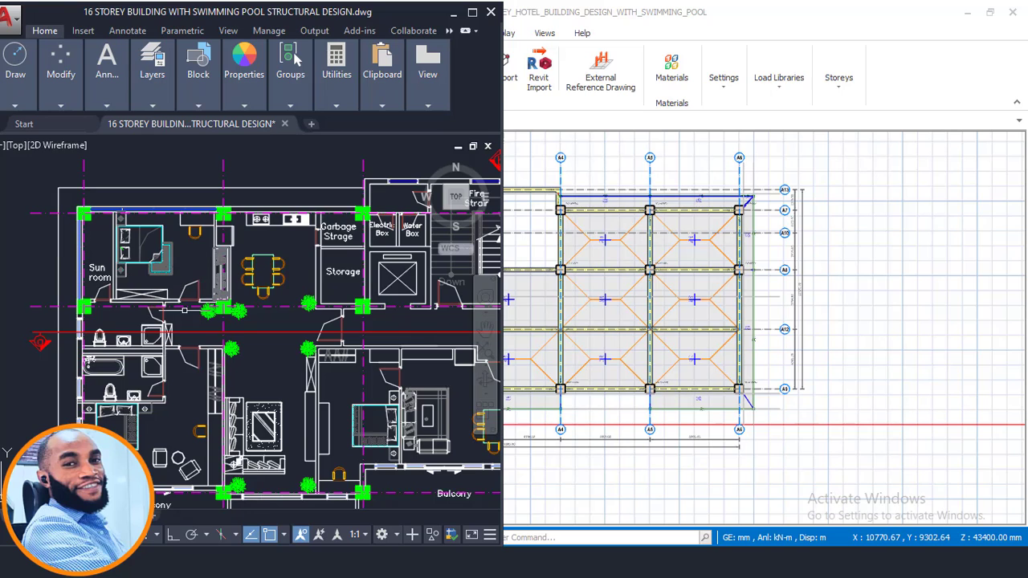
pyautogui.scroll(2, 163, 323)
pyautogui.scroll(-2, 190, 357)
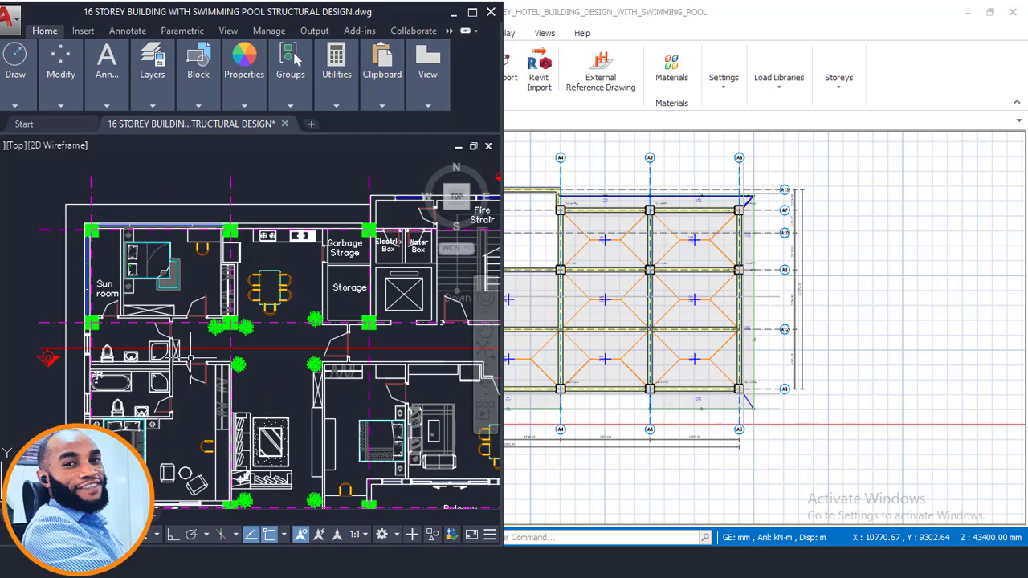
pyautogui.scroll(-4, 229, 335)
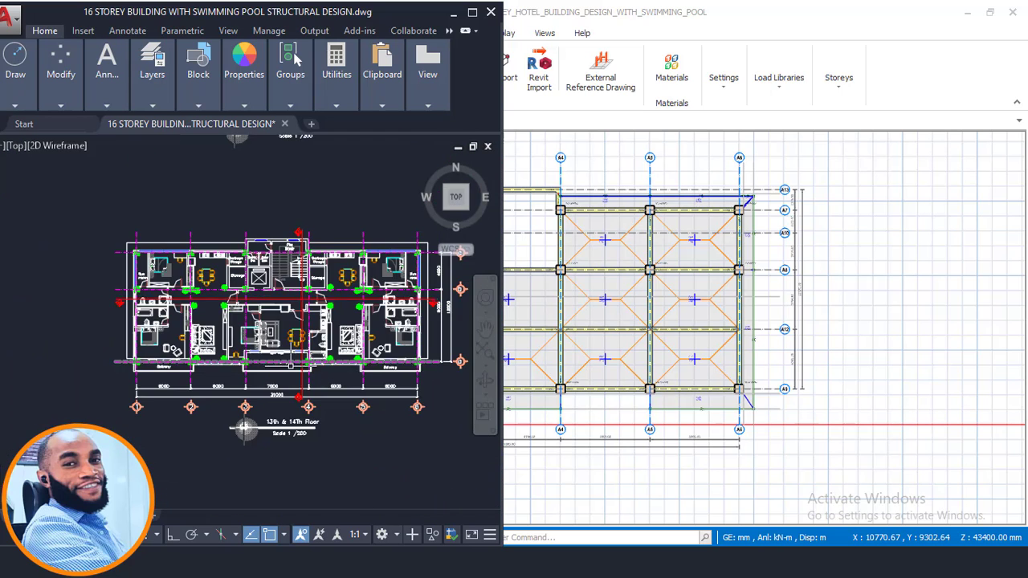
pyautogui.scroll(2, 217, 361)
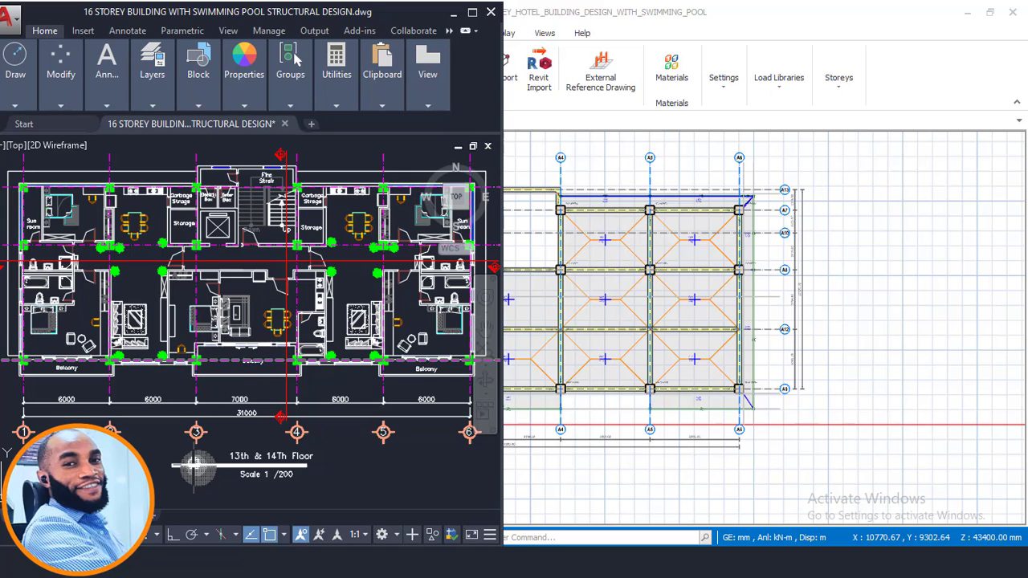
pyautogui.moveTo(355, 383); pyautogui.dragTo(304, 389, button='middle')
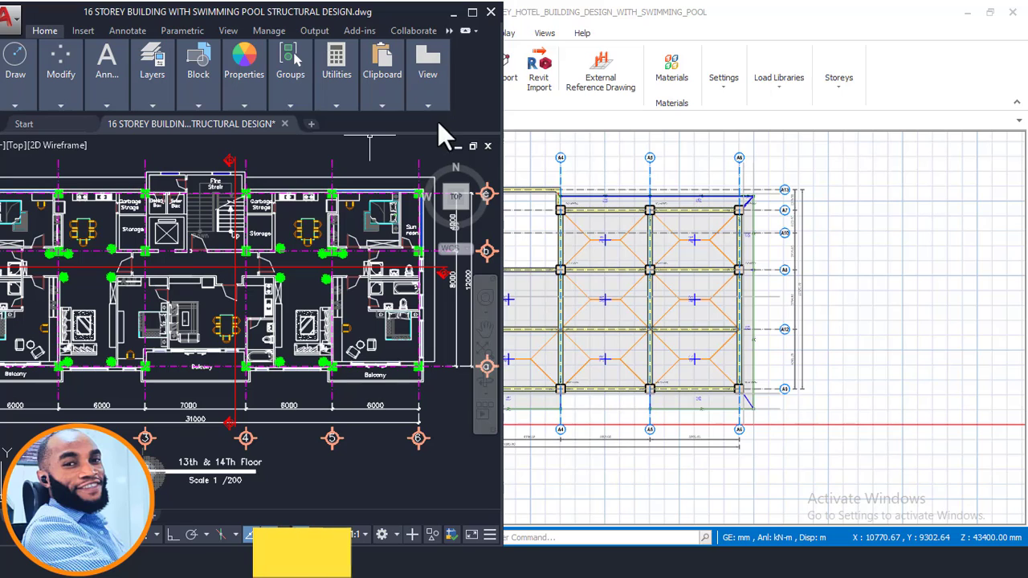
# Return to ProtaStructure and examine the Storey 12 plan's columns, beams, slabs, lift core and edge cantilevers
pyautogui.click(836, 189)
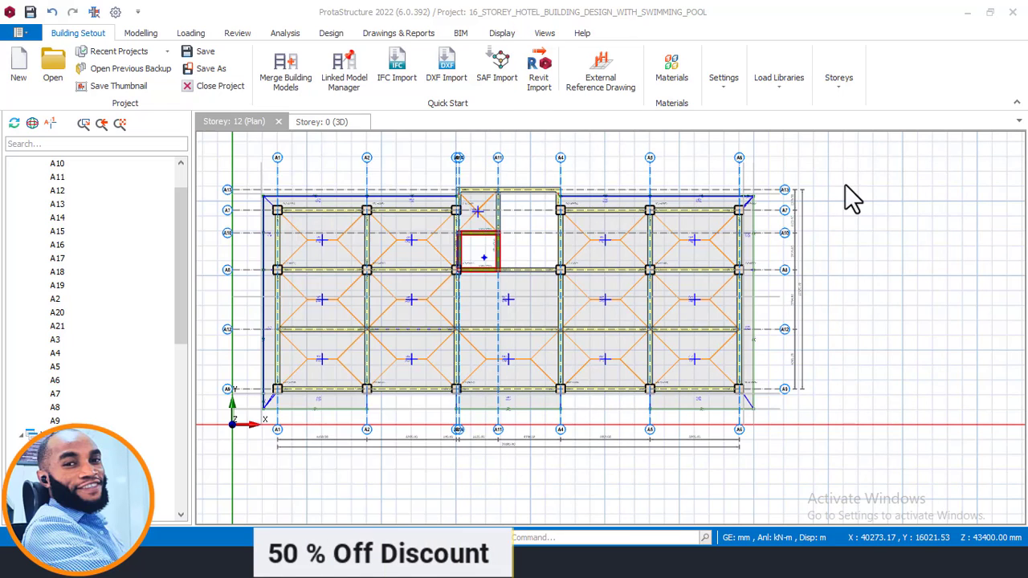
pyautogui.scroll(3, 521, 362)
pyautogui.moveTo(555, 380); pyautogui.dragTo(588, 390, button='middle')
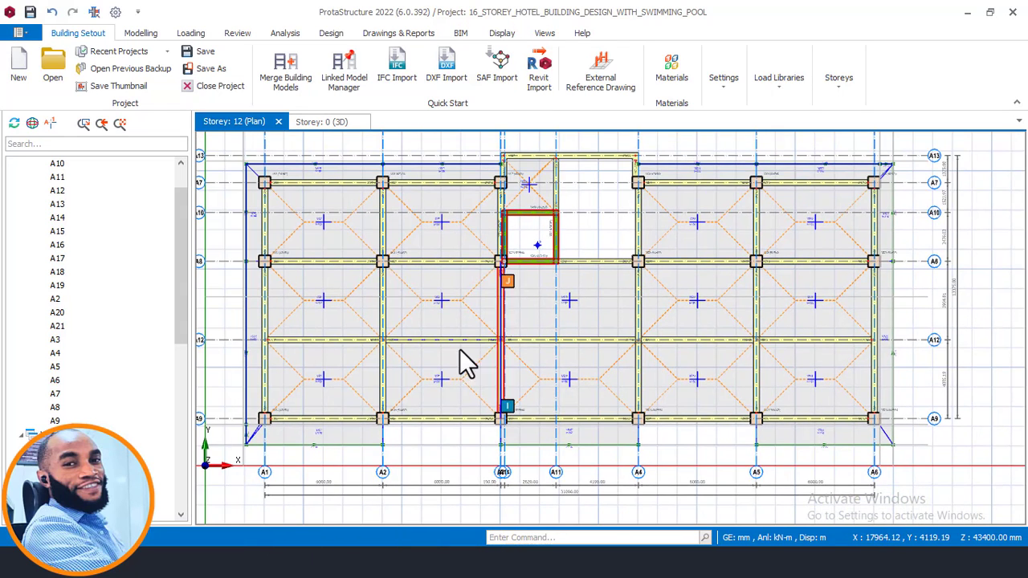
pyautogui.moveTo(532, 333); pyautogui.dragTo(536, 372, button='middle')
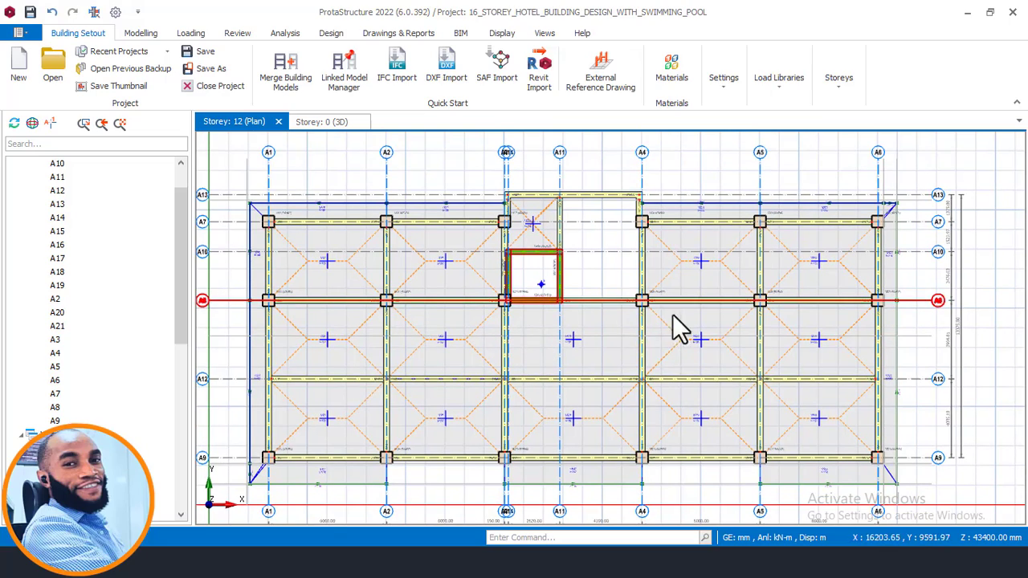
pyautogui.moveTo(544, 308); pyautogui.dragTo(551, 263, button='middle')
pyautogui.moveTo(529, 373); pyautogui.dragTo(545, 363, button='middle')
pyautogui.scroll(2, 426, 431)
pyautogui.scroll(-2, 504, 417)
pyautogui.moveTo(503, 412); pyautogui.dragTo(472, 378, button='middle')
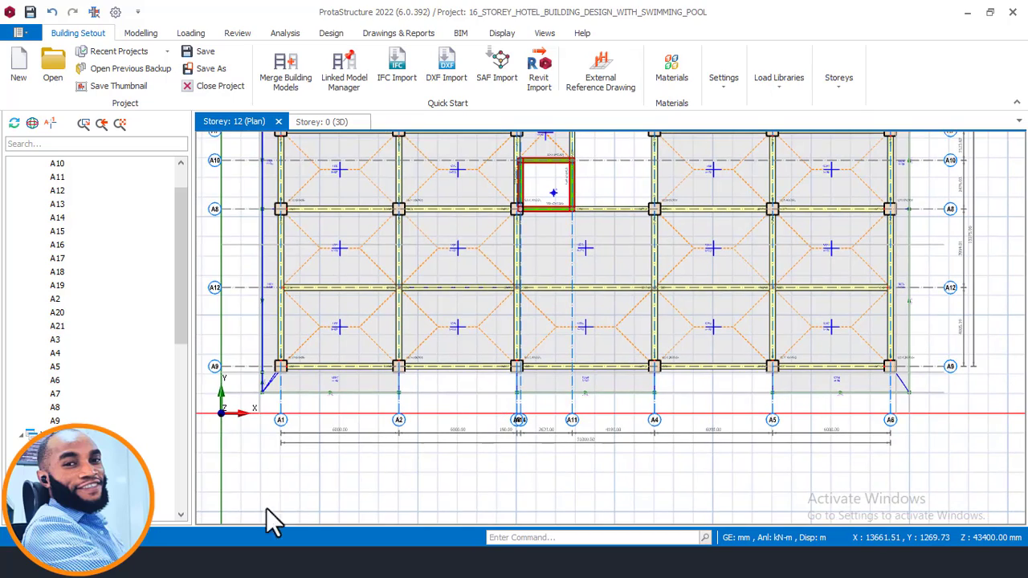
# Compare the balconies on the AutoCAD 13th & 14th Floor plan with the cantilever slabs along axis A9 of the Storey 12 plan
pyautogui.hotkey('alt', 'Tab')
pyautogui.scroll(-1, 288, 356)
pyautogui.scroll(2, 286, 370)
pyautogui.scroll(1, 376, 383)
pyautogui.scroll(-4, 347, 385)
pyautogui.scroll(3, 844, 394)
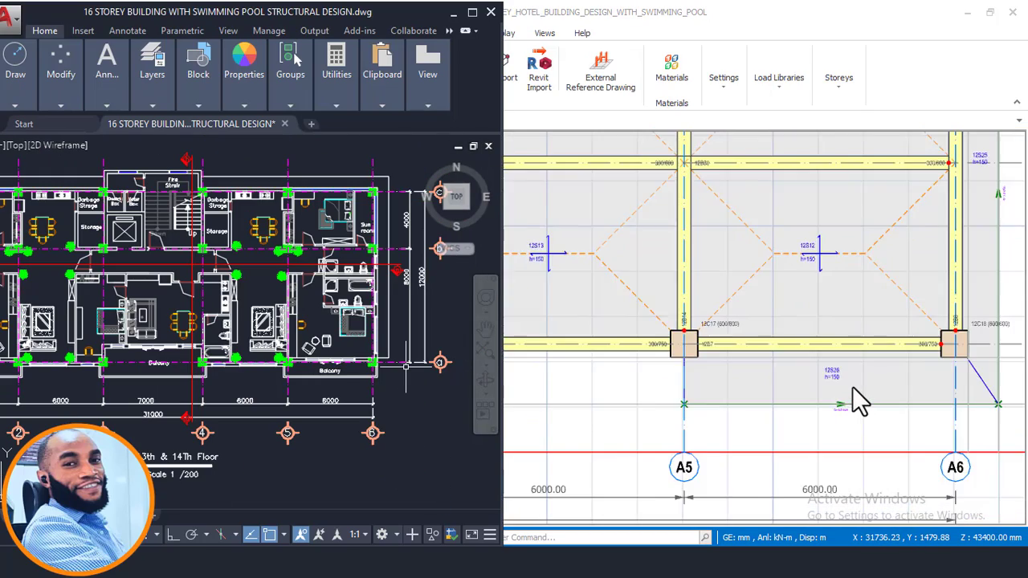
pyautogui.scroll(-4, 854, 402)
pyautogui.scroll(2, 659, 394)
pyautogui.scroll(3, 726, 362)
pyautogui.scroll(-3, 723, 354)
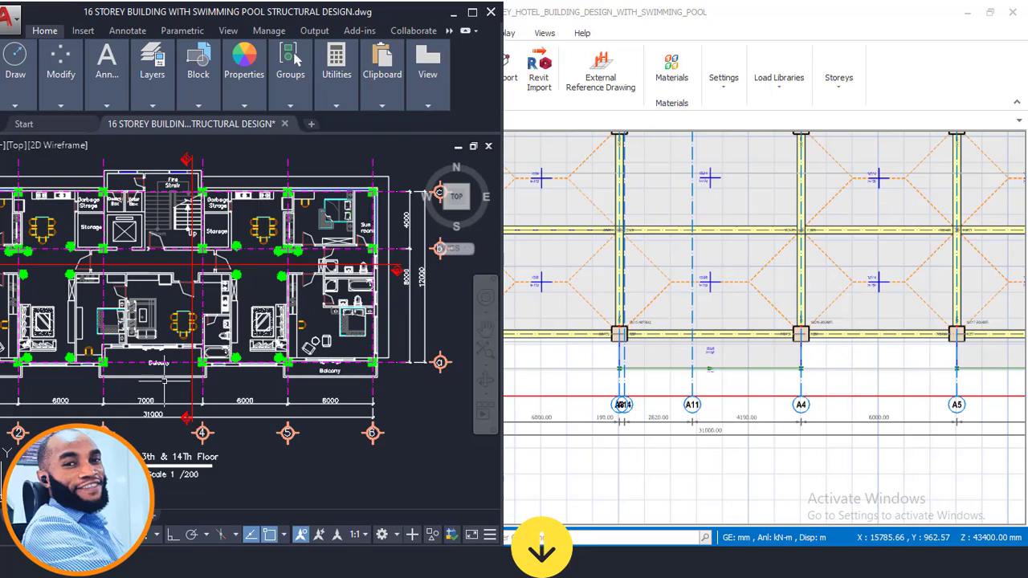
pyautogui.scroll(2, 110, 373)
pyautogui.scroll(-3, 309, 373)
pyautogui.scroll(4, 226, 379)
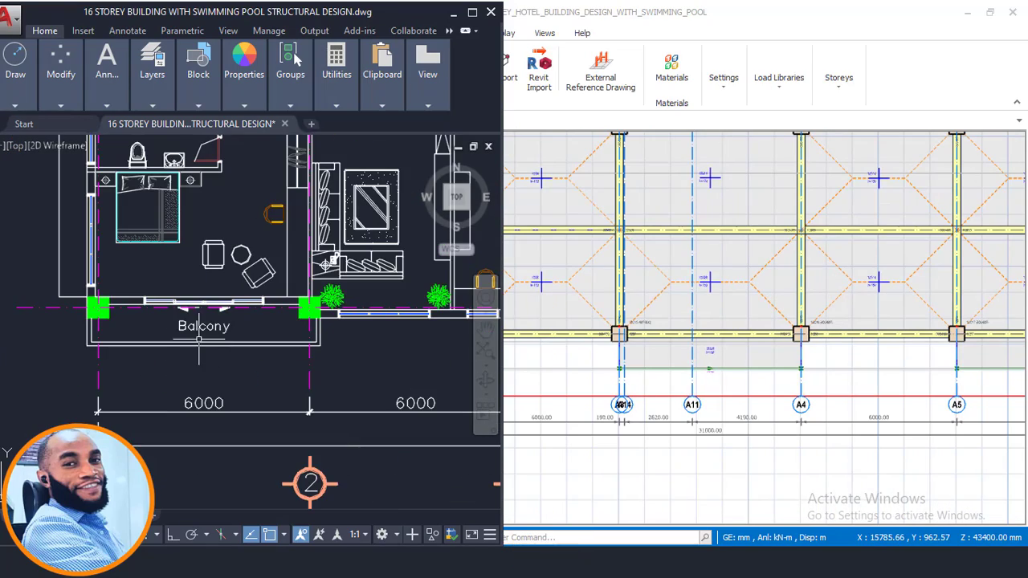
# Compare the overall column, balcony and core layout of the AutoCAD 13th & 14th Floor plan with the Storey 12 plan
pyautogui.scroll(-2, 357, 341)
pyautogui.scroll(-5, 722, 358)
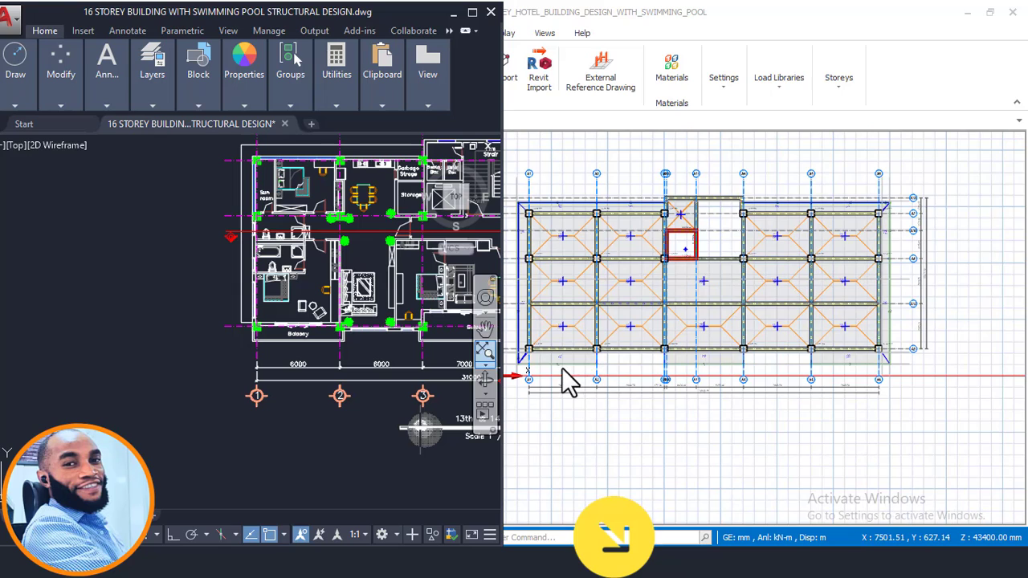
pyautogui.scroll(1, 530, 269)
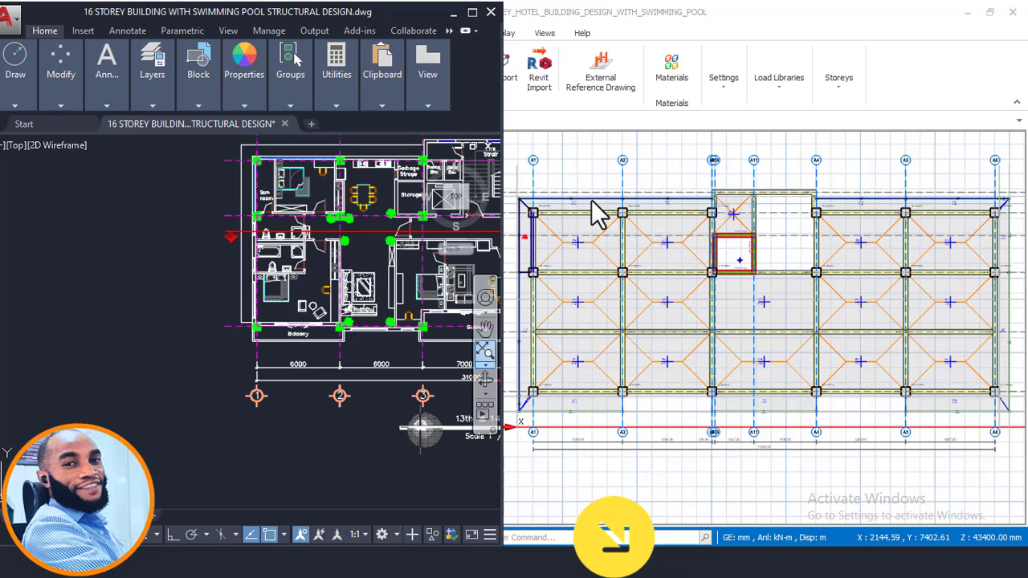
pyautogui.moveTo(362, 254); pyautogui.dragTo(264, 331, button='middle')
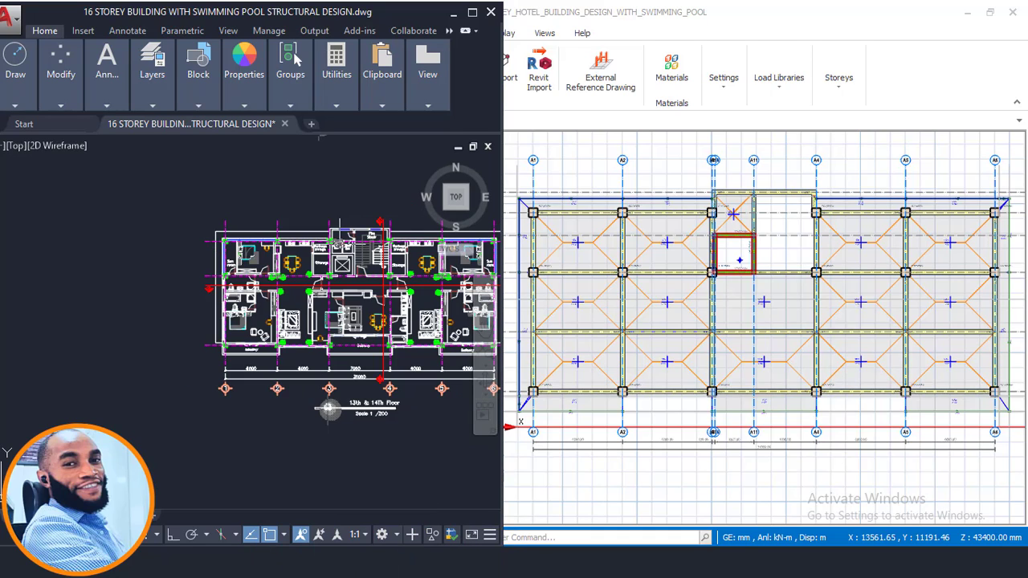
pyautogui.scroll(-2, 169, 283)
pyautogui.moveTo(274, 260); pyautogui.dragTo(264, 261, button='middle')
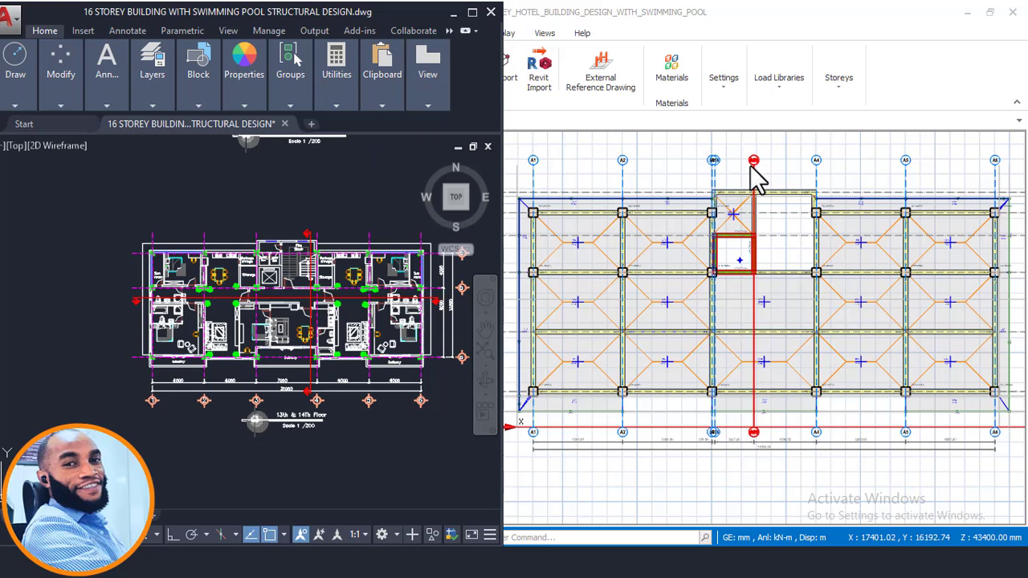
# Examine the lift core and stair bay around axis A11 in ProtaStructure, and recheck them on the AutoCAD 13th & 14th Floor plan
pyautogui.click(785, 167)
pyautogui.scroll(3, 771, 212)
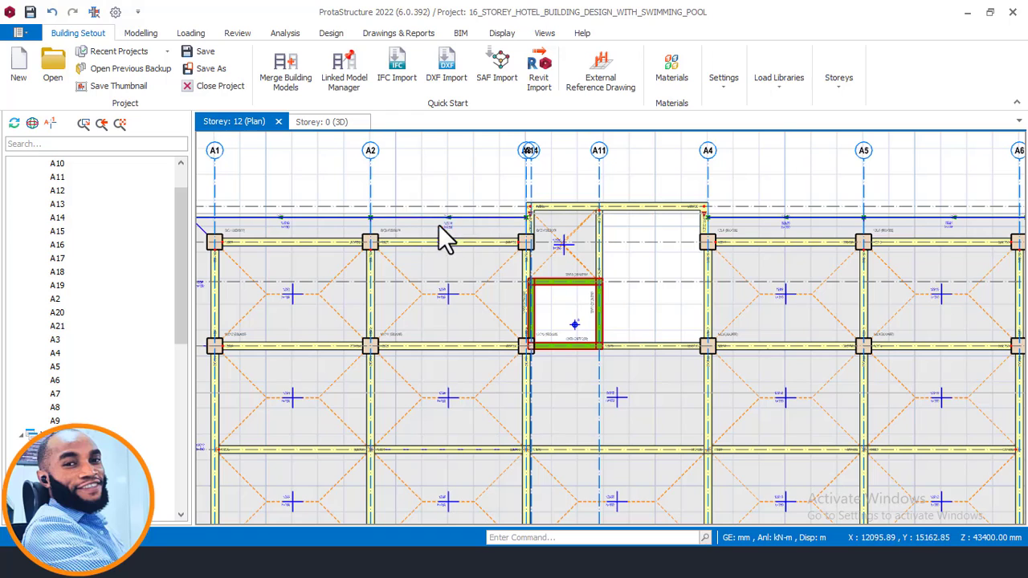
pyautogui.hotkey('alt', 'Tab')
pyautogui.scroll(-8, 360, 272)
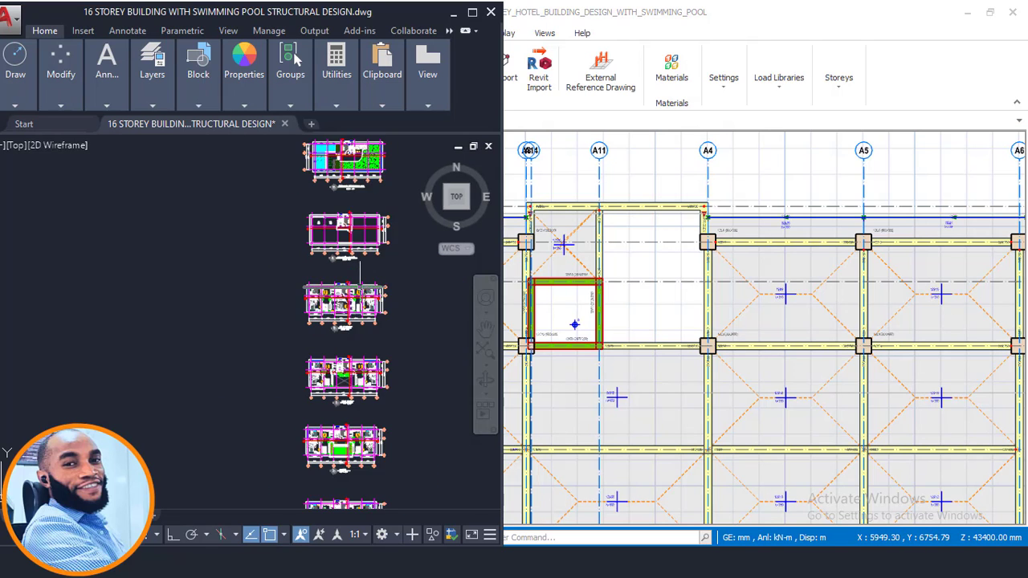
pyautogui.scroll(7, 362, 271)
pyautogui.scroll(7, 321, 450)
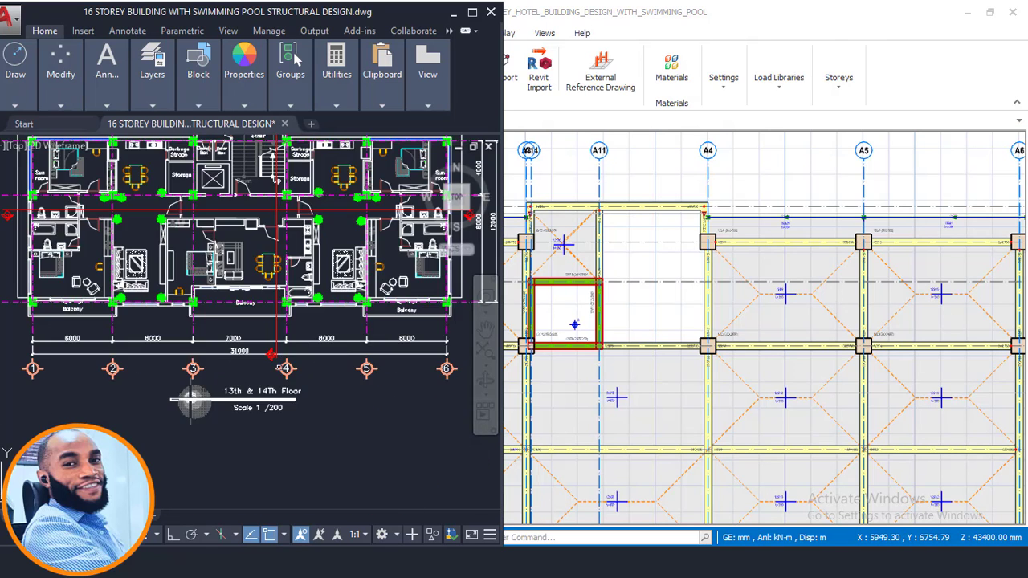
# In ProtaStructure, start inserting a storey with storey number 14 and enable generating members from the selected storey
pyautogui.click(642, 180)
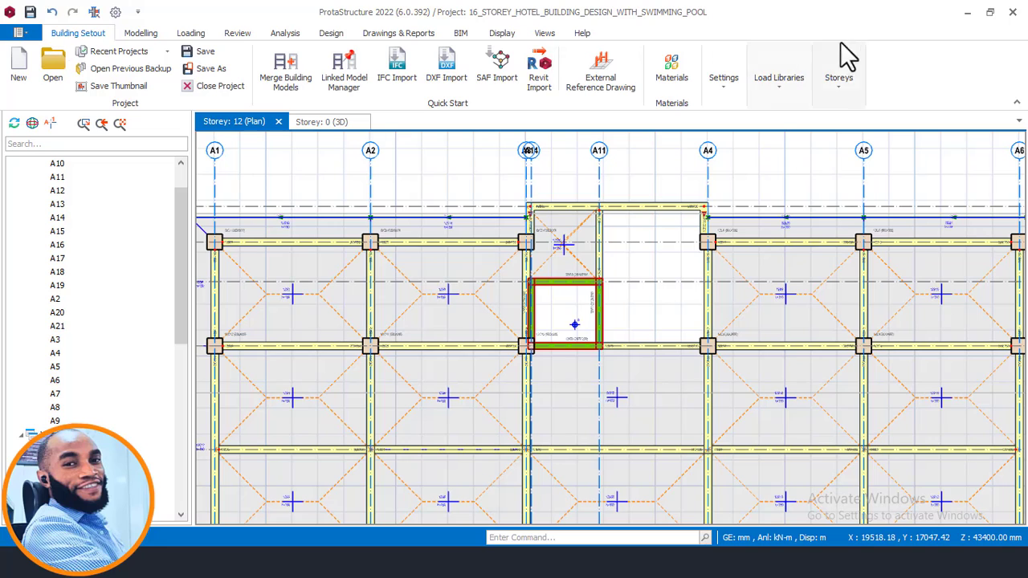
pyautogui.click(844, 80)
pyautogui.click(850, 159)
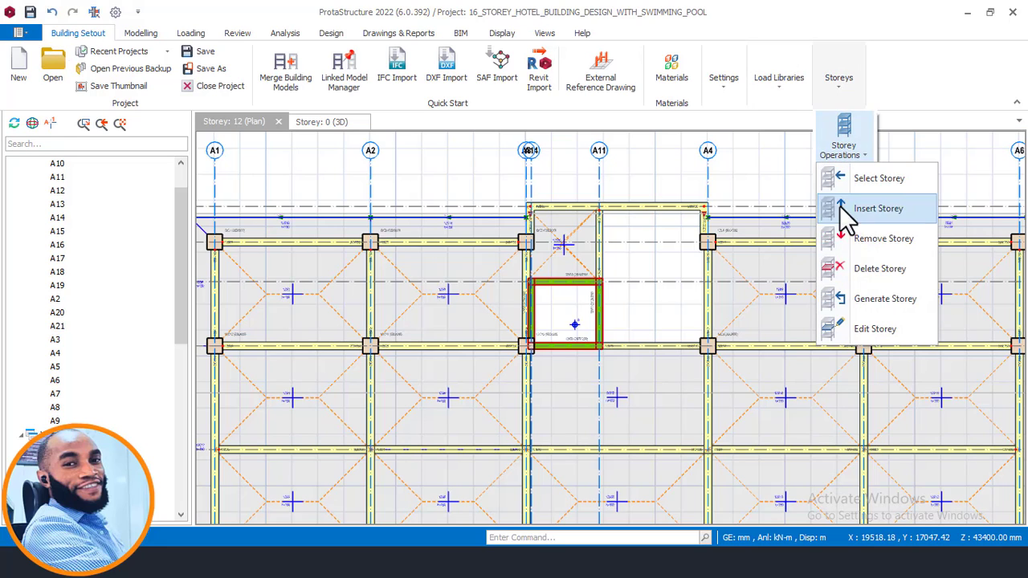
pyautogui.click(876, 210)
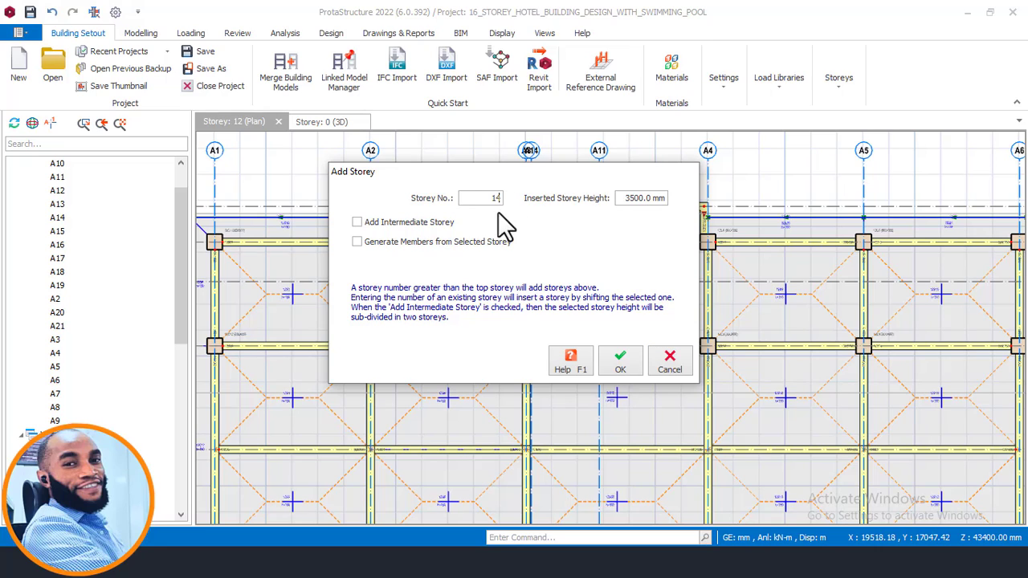
pyautogui.click(366, 242)
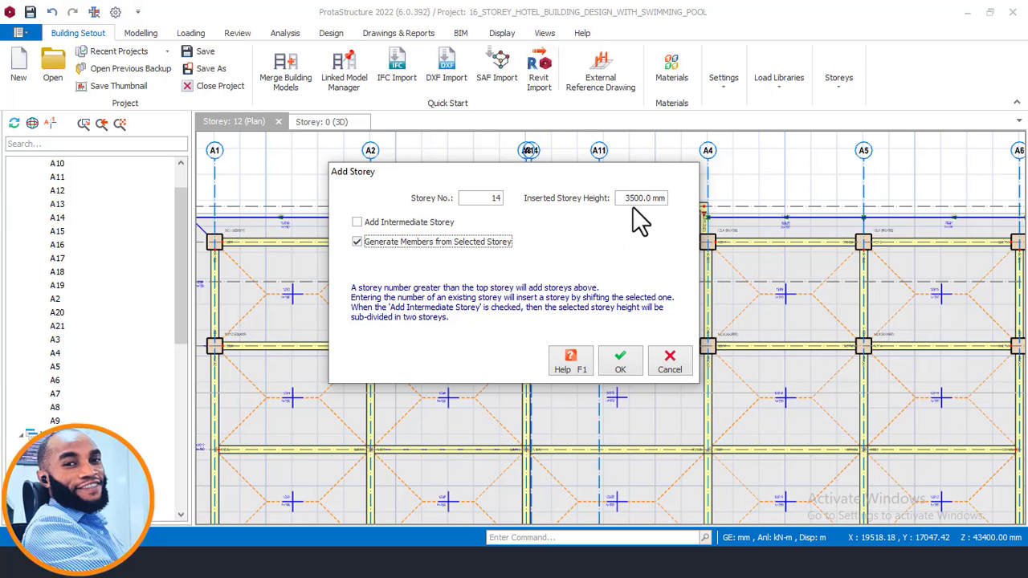
# Switch to the AutoCAD drawing and locate the upper level markers beside the staircase on the building section
pyautogui.click(266, 563)
pyautogui.scroll(-7, 302, 346)
pyautogui.moveTo(302, 347); pyautogui.dragTo(322, 160, button='middle')
pyautogui.scroll(-5, 325, 204)
pyautogui.scroll(9, 254, 321)
pyautogui.scroll(10, 368, 252)
pyautogui.moveTo(386, 283); pyautogui.dragTo(372, 296, button='middle')
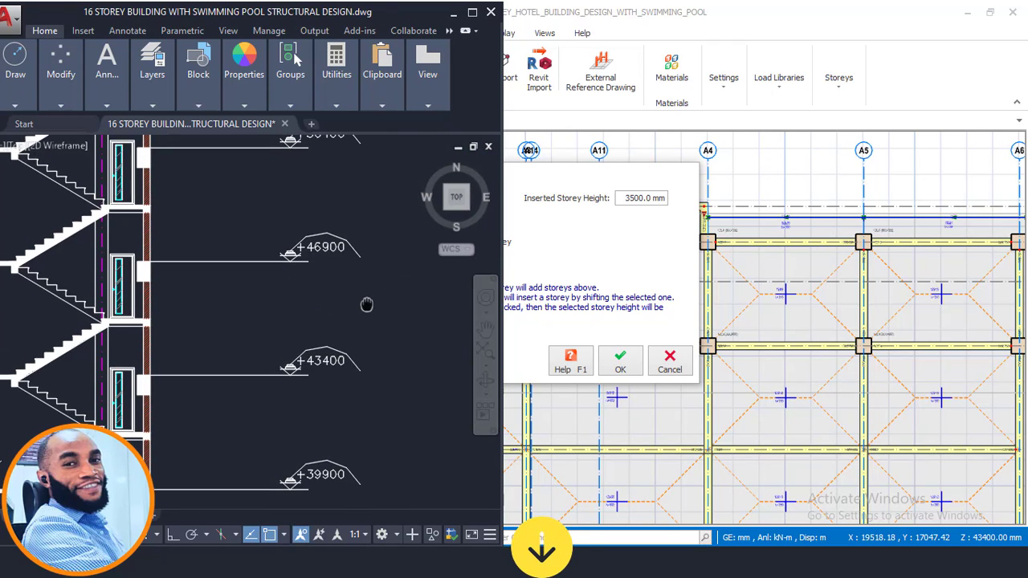
# Examine the section's level markers from +43400 up to +53900 to determine the heights of the upper storeys
pyautogui.scroll(2, 337, 252)
pyautogui.scroll(-4, 319, 254)
pyautogui.scroll(4, 319, 256)
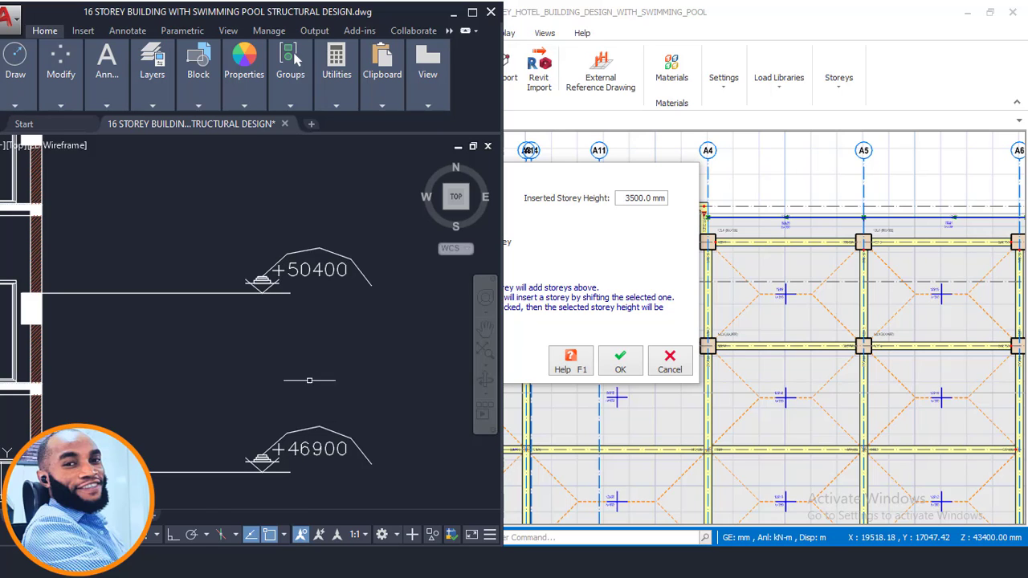
pyautogui.scroll(-4, 342, 338)
pyautogui.scroll(3, 345, 328)
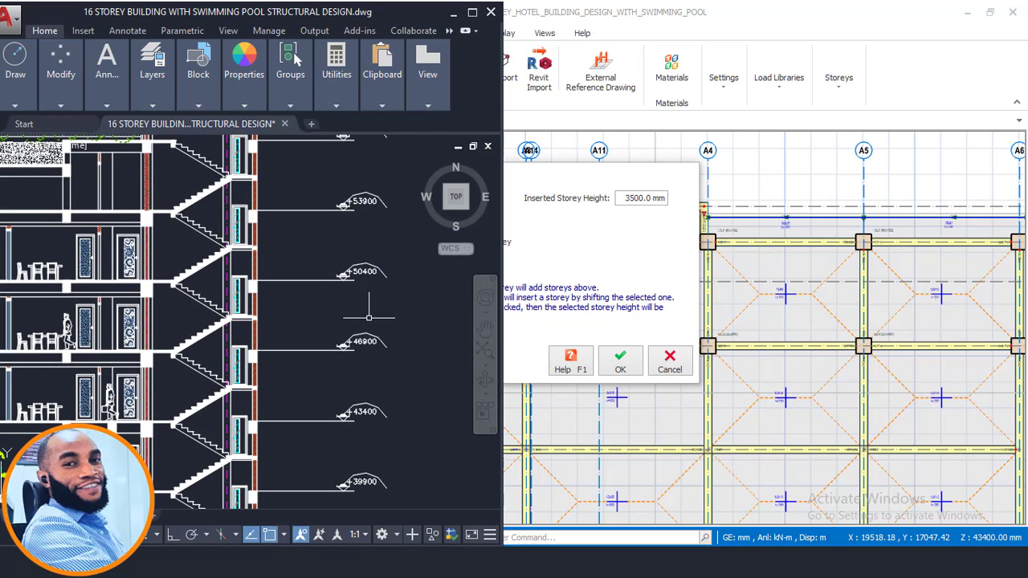
pyautogui.scroll(2, 377, 372)
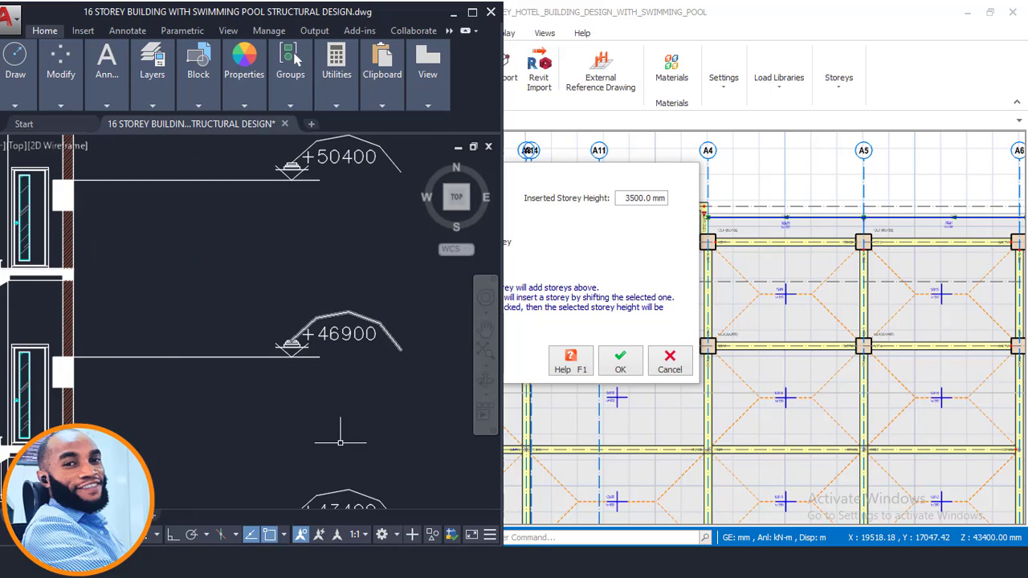
pyautogui.scroll(-2, 323, 366)
pyautogui.scroll(2, 328, 359)
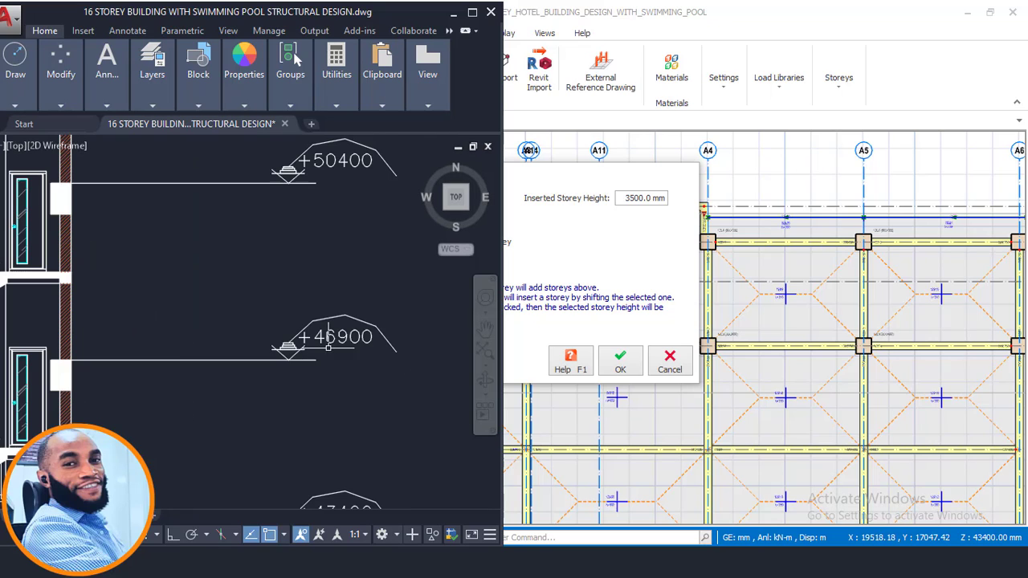
pyautogui.moveTo(339, 390); pyautogui.dragTo(319, 280, button='middle')
pyautogui.scroll(-4, 404, 329)
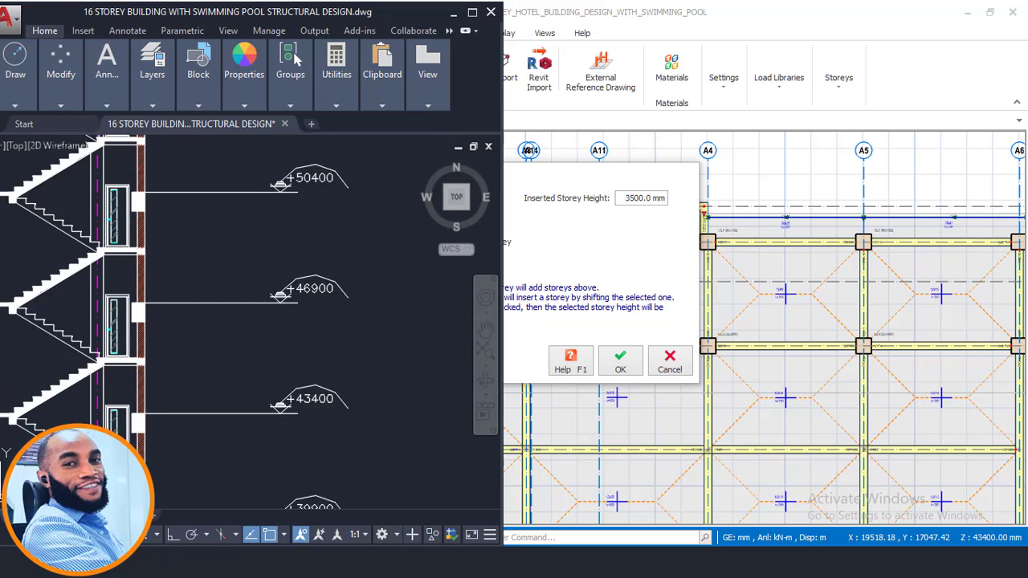
pyautogui.moveTo(264, 310)
pyautogui.mouseDown(button='middle')
pyautogui.moveTo(268, 327)
pyautogui.moveTo(232, 327)
pyautogui.mouseUp(button='middle')
pyautogui.scroll(4, 388, 261)
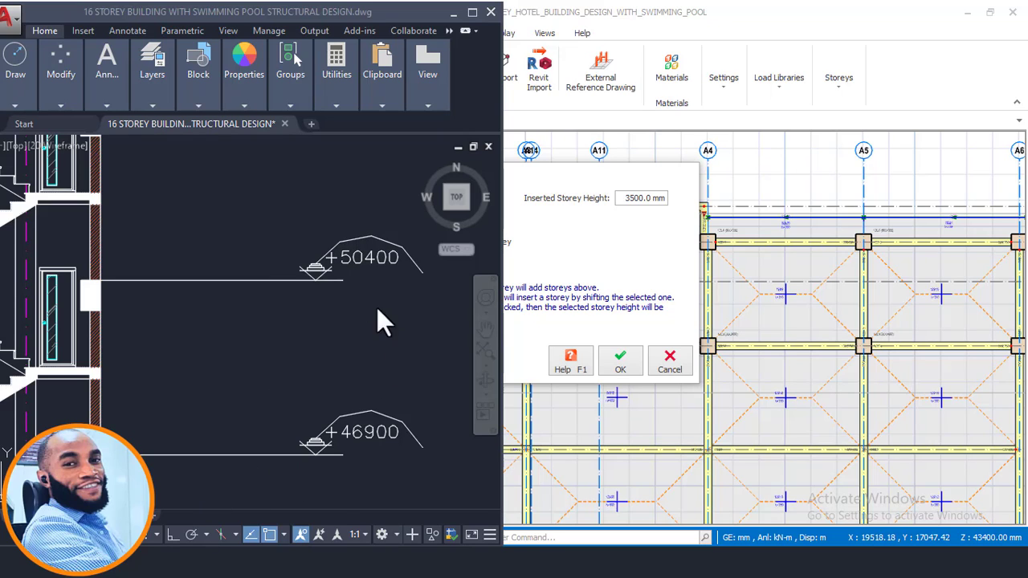
# Open Calculator beside the section drawing and subtract level 46900 from level 50400 to check the storey height
pyautogui.hotkey('alt', 'Tab')
pyautogui.moveTo(485, 119); pyautogui.dragTo(650, 106)
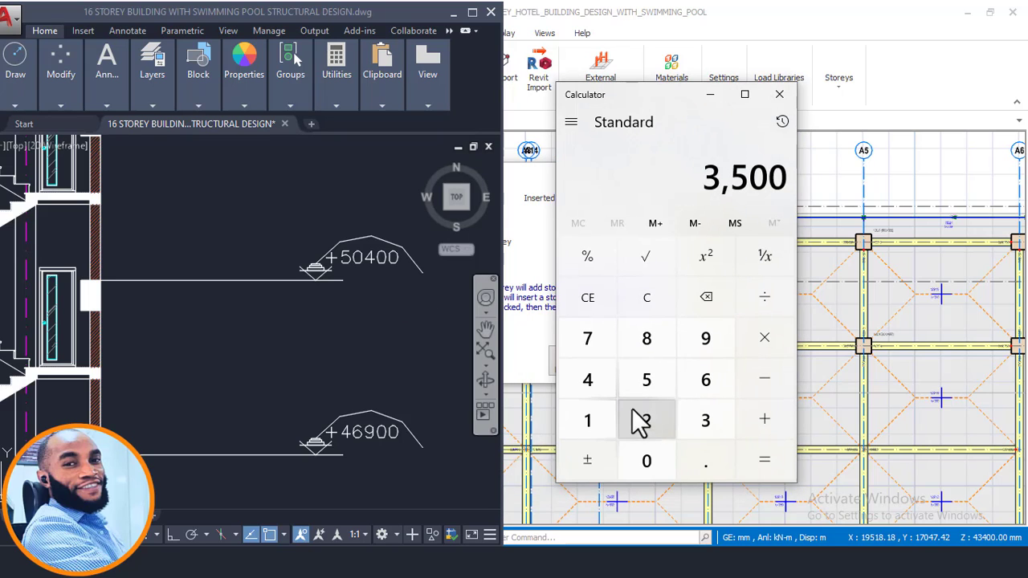
pyautogui.click(641, 387)
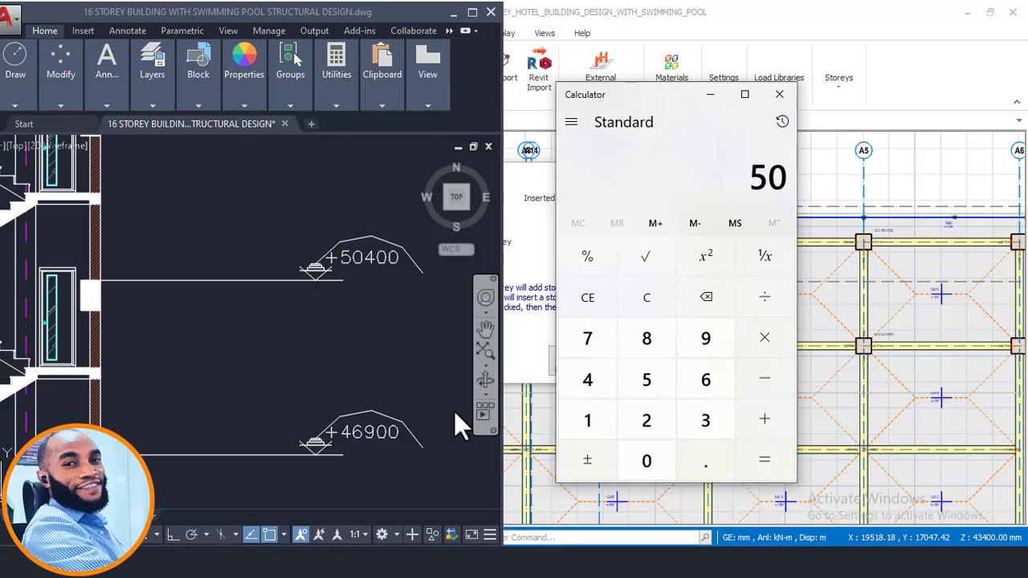
pyautogui.scroll(-4, 316, 234)
pyautogui.scroll(2, 340, 369)
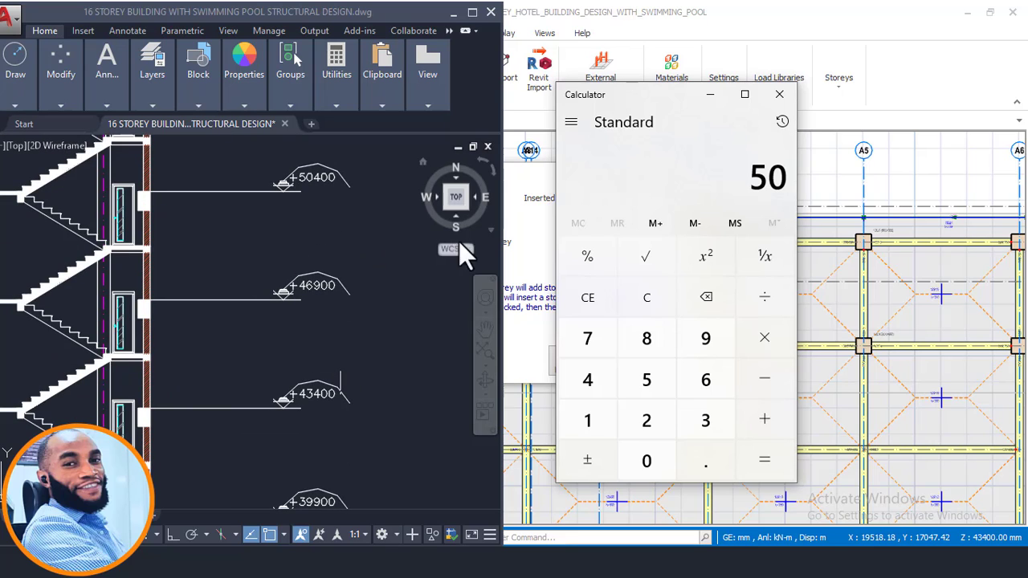
pyautogui.click(604, 383)
pyautogui.click(657, 461)
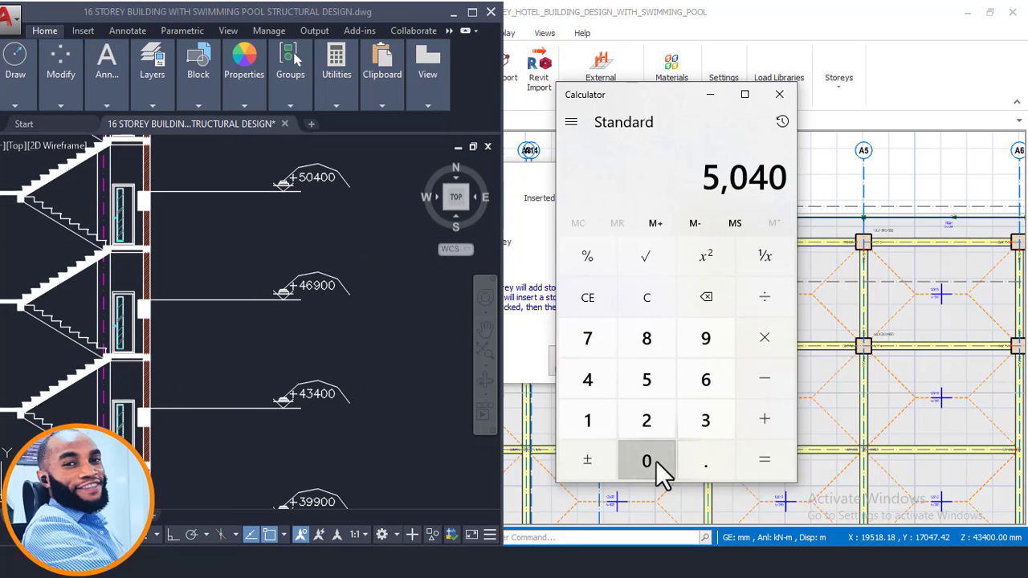
pyautogui.click(656, 461)
pyautogui.click(587, 383)
pyautogui.click(708, 337)
pyautogui.click(655, 464)
pyautogui.click(654, 464)
pyautogui.click(763, 462)
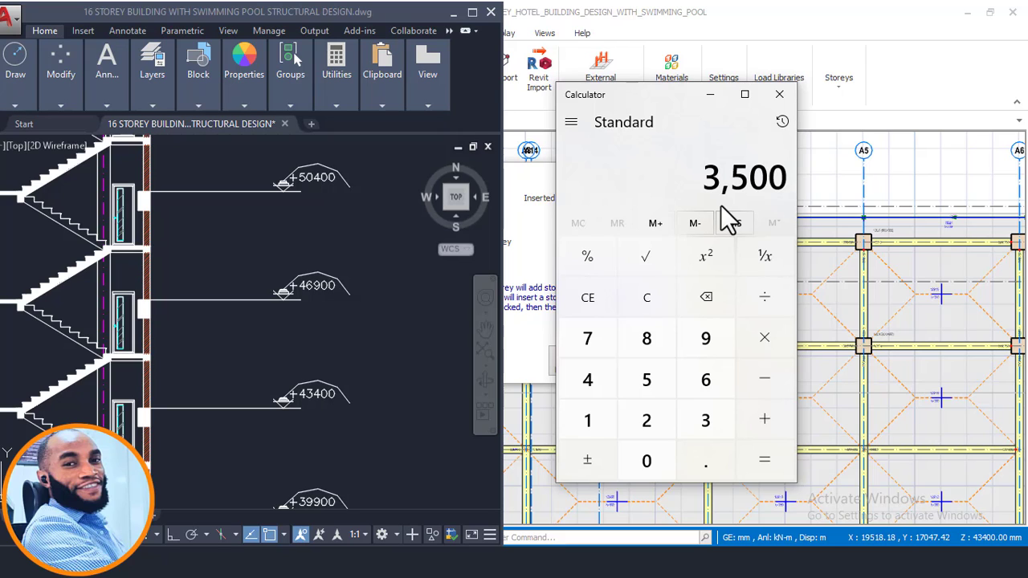
# Check the height of the storey above by subtracting level 50400 from level 53900 in Calculator
pyautogui.scroll(-1, 325, 337)
pyautogui.scroll(4, 305, 168)
pyautogui.click(647, 380)
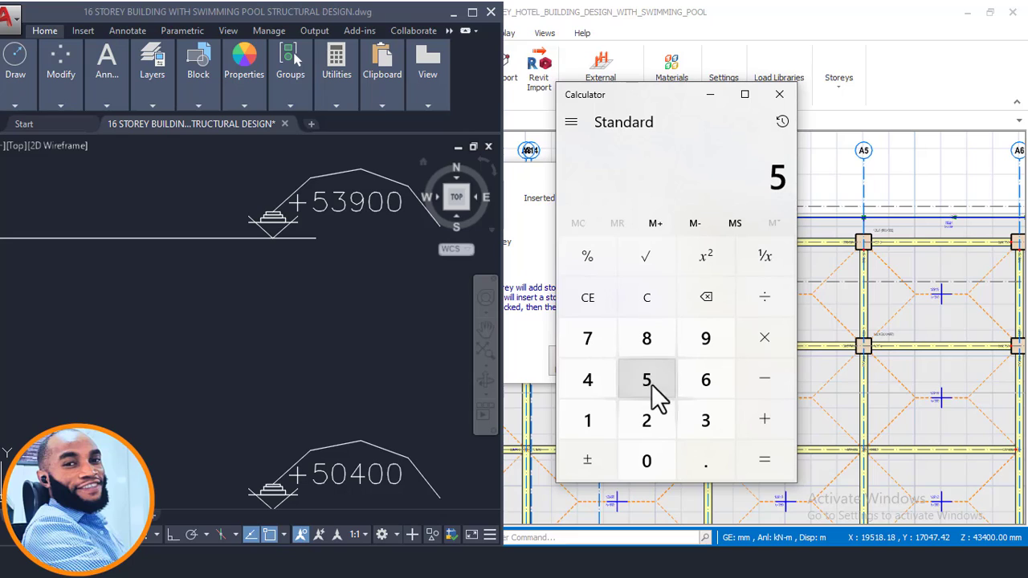
pyautogui.click(706, 420)
pyautogui.click(705, 338)
pyautogui.click(647, 461)
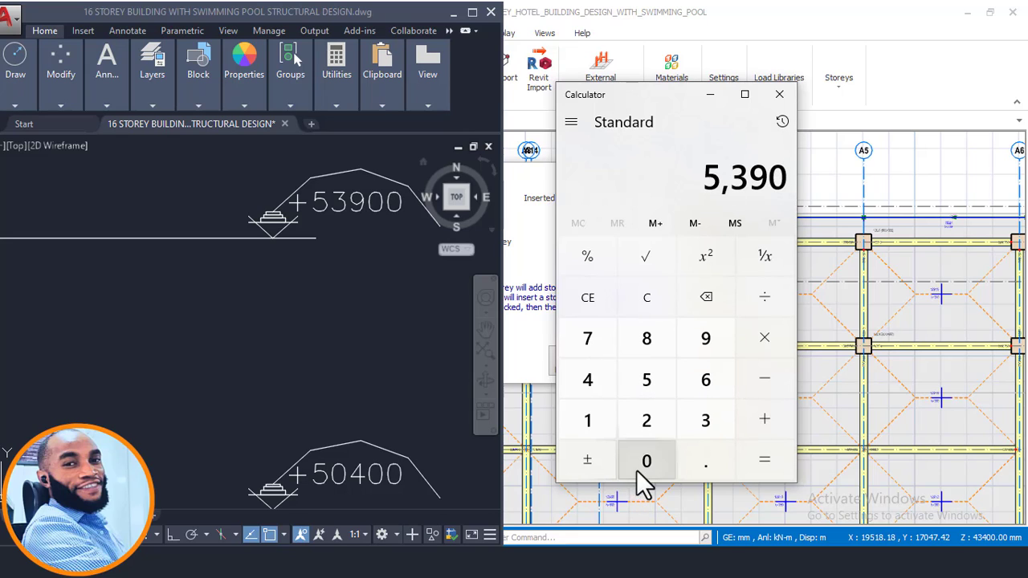
pyautogui.click(646, 461)
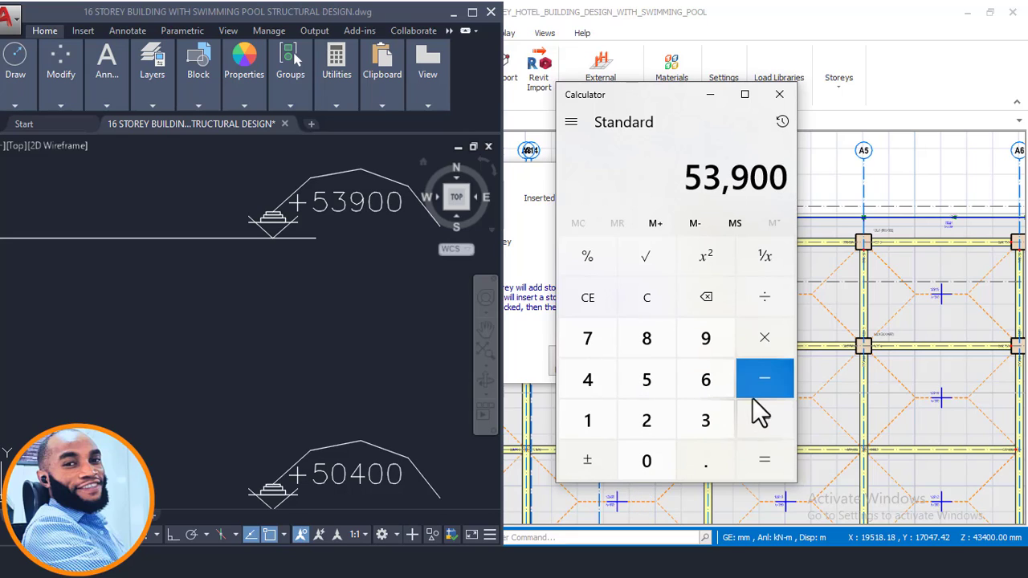
pyautogui.click(653, 390)
pyautogui.click(654, 462)
pyautogui.click(595, 385)
pyautogui.click(659, 466)
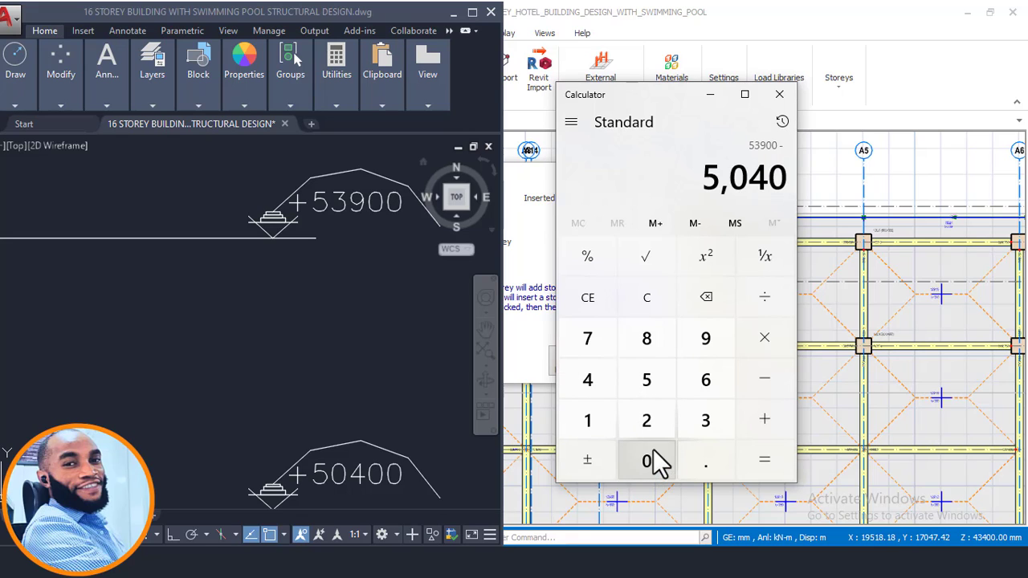
pyautogui.click(658, 463)
pyautogui.click(760, 455)
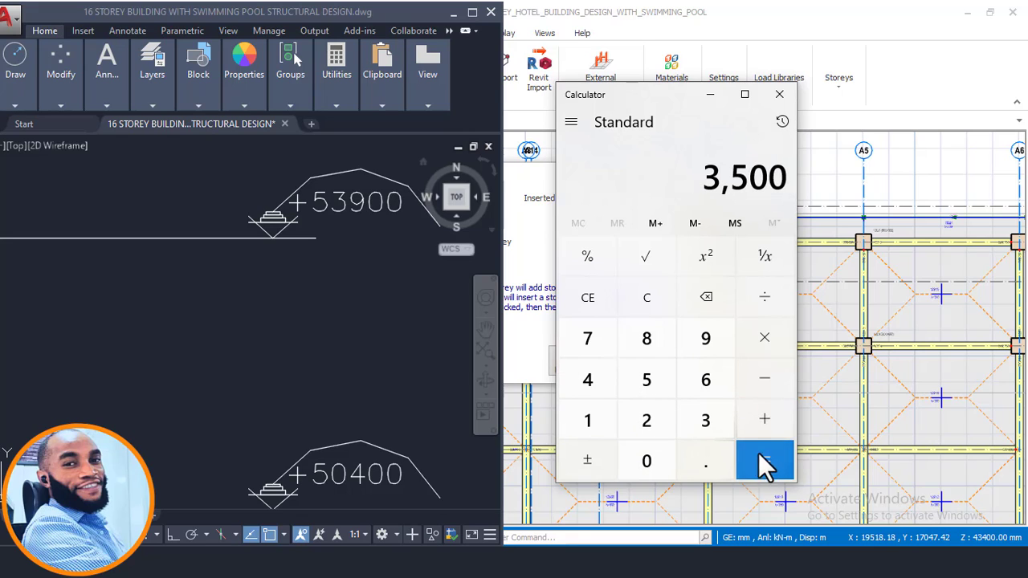
# Put Calculator away, return to ProtaStructure and insert storeys up to 14 at 3500 mm height, accepting that this cannot be undone
pyautogui.click(709, 97)
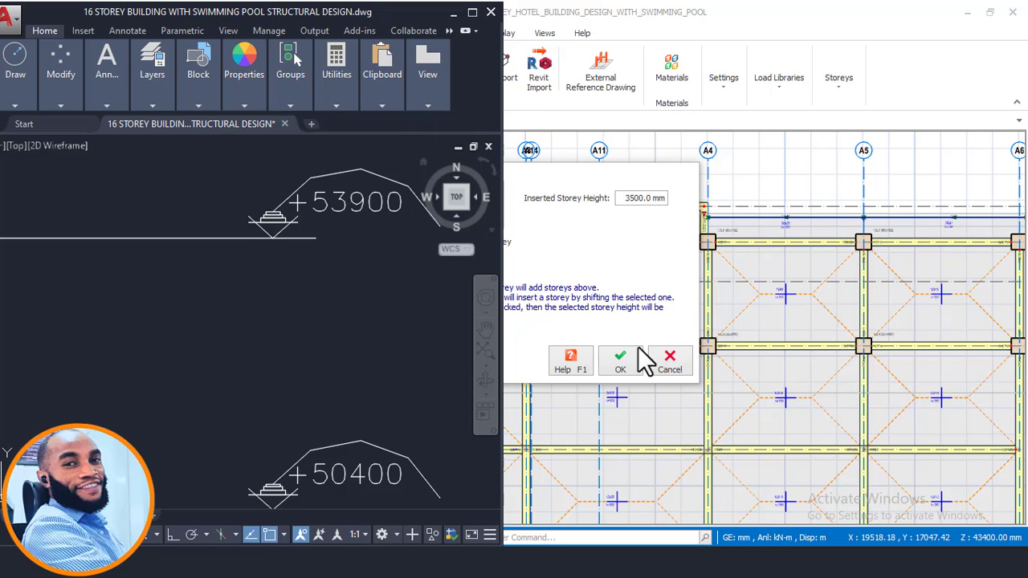
pyautogui.click(608, 288)
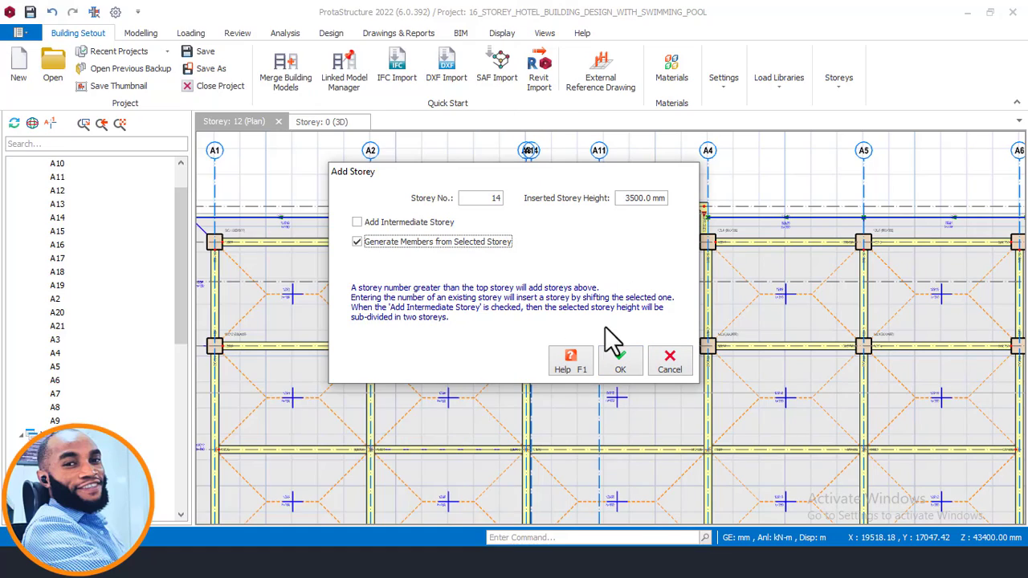
pyautogui.click(625, 367)
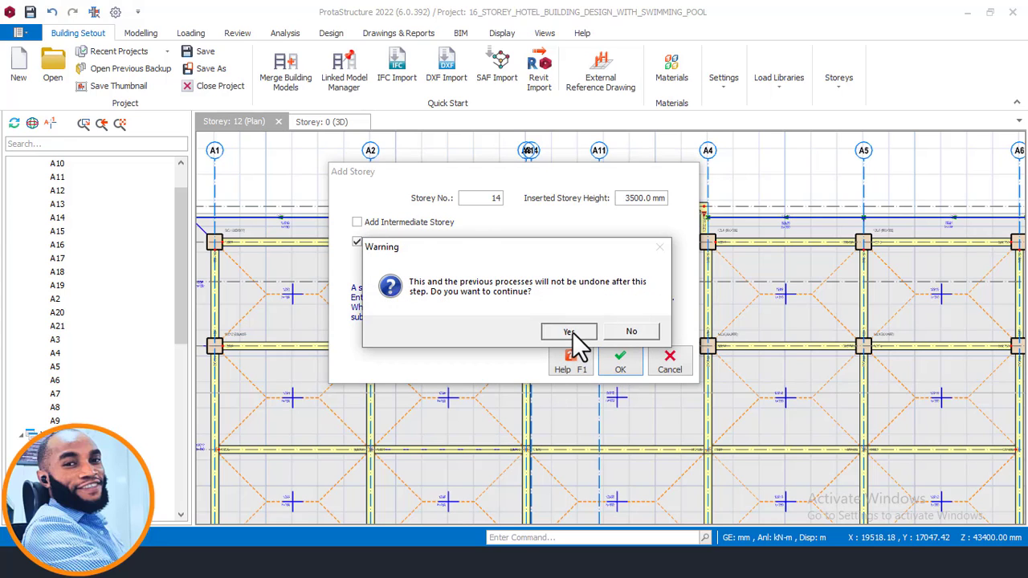
pyautogui.click(573, 332)
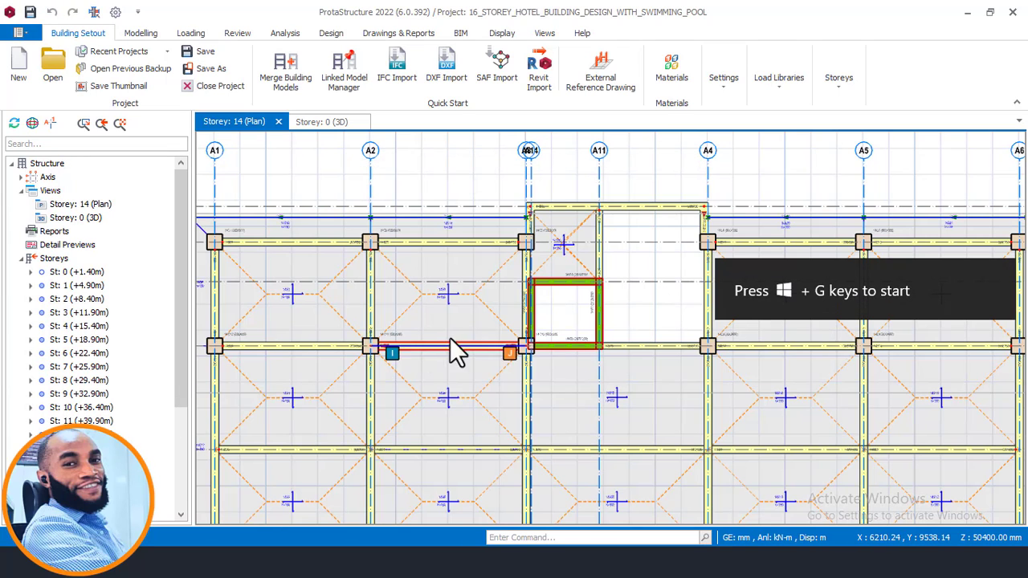
# Examine the whole Storey 14 plan and the upper storeys in the 3D building view
pyautogui.scroll(-3, 433, 353)
pyautogui.scroll(-1, 493, 230)
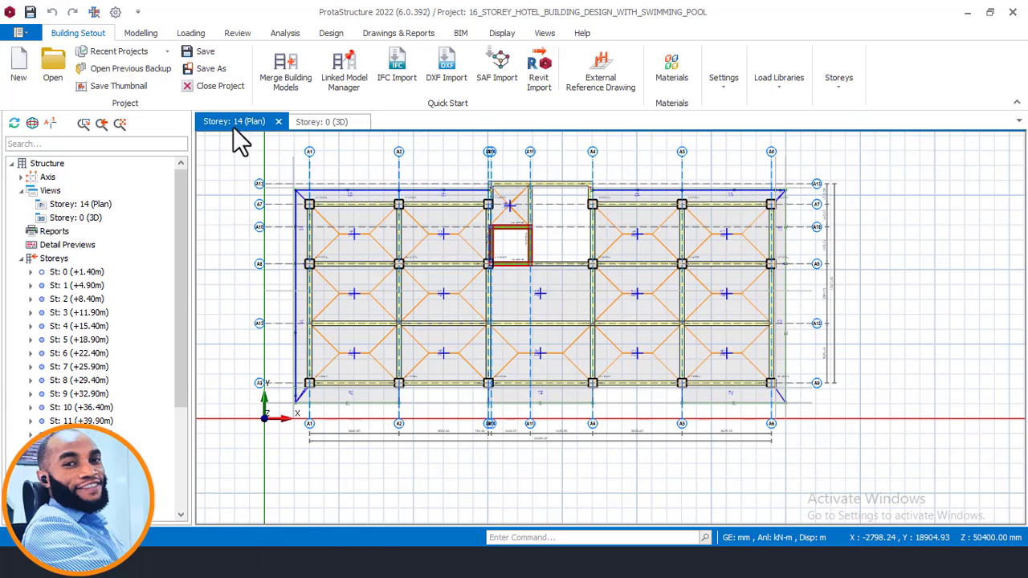
pyautogui.click(320, 131)
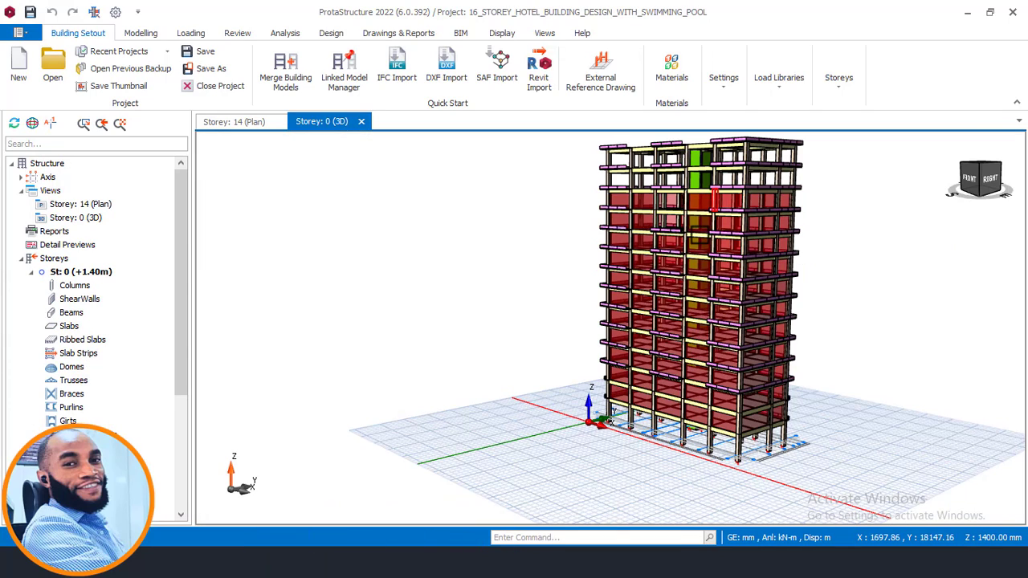
pyautogui.scroll(2, 693, 259)
pyautogui.scroll(3, 692, 259)
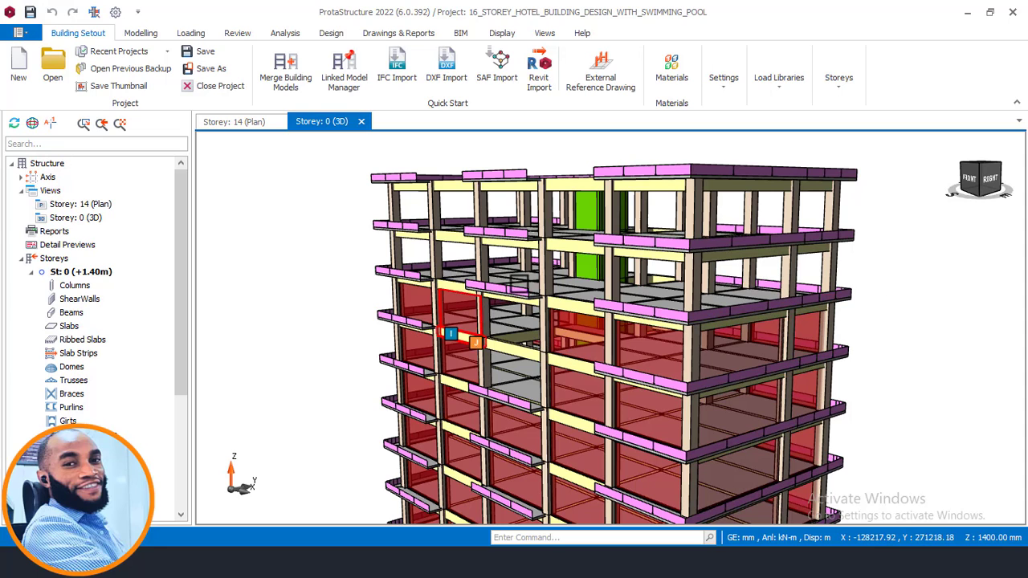
# Compare the upper storeys in the AutoCAD section drawing with the 3D building model, checking the floor levels up to the roof
pyautogui.scroll(-1, 522, 273)
pyautogui.click(247, 546)
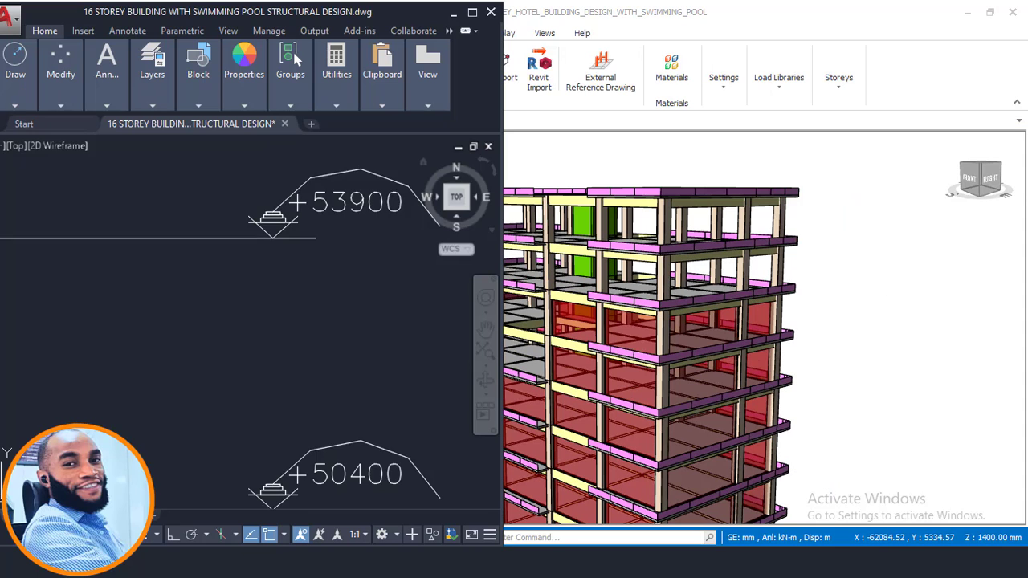
pyautogui.scroll(-4, 347, 292)
pyautogui.moveTo(200, 284); pyautogui.dragTo(223, 305, button='middle')
pyautogui.scroll(5, 225, 301)
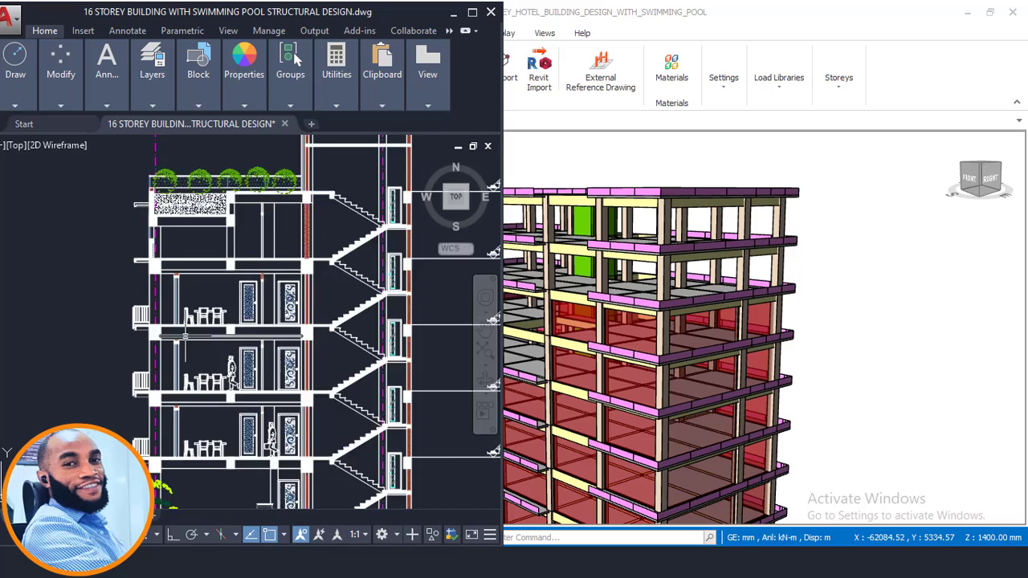
pyautogui.scroll(-4, 229, 281)
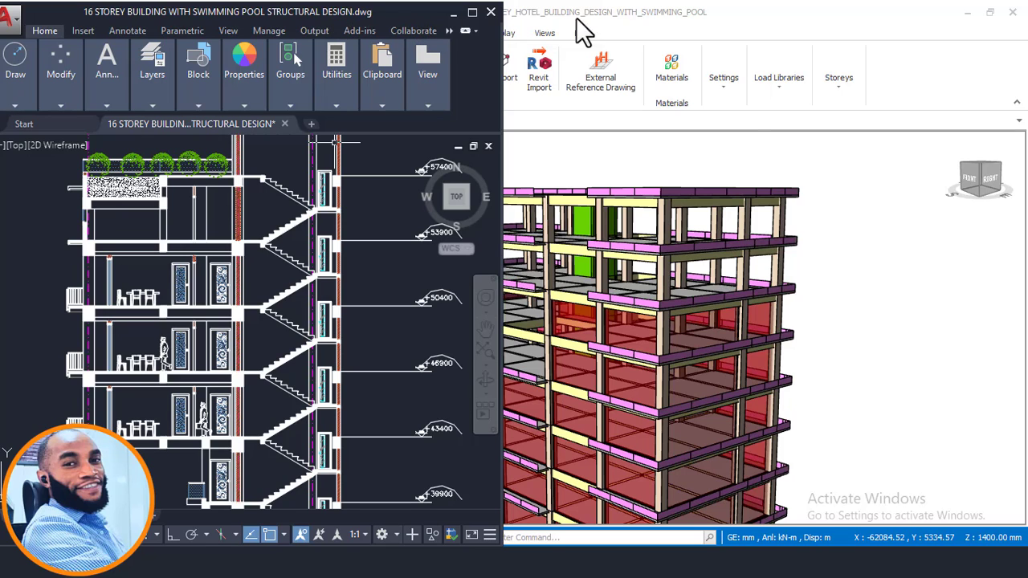
pyautogui.click(826, 178)
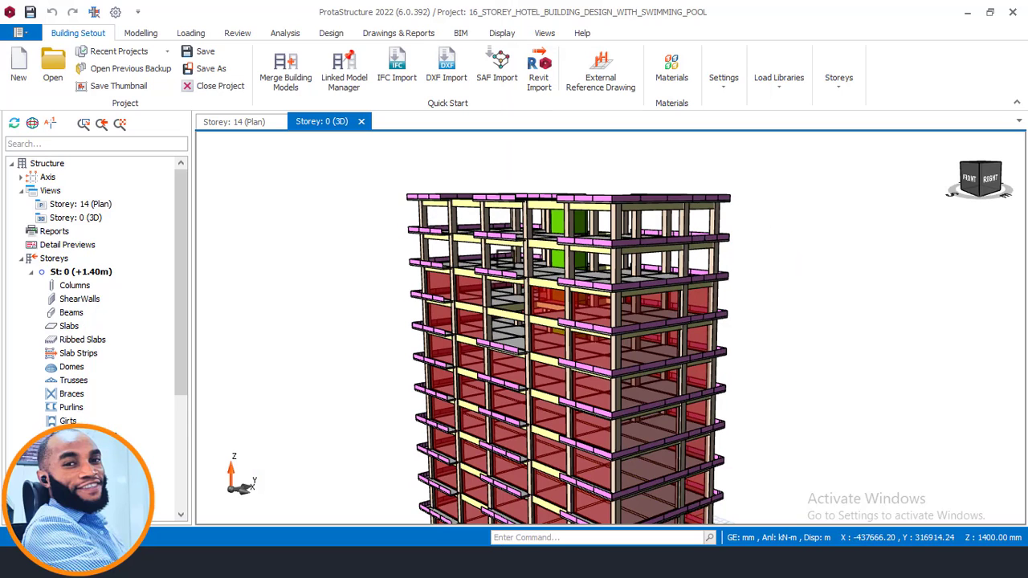
# Open the Storey 11 plan and copy the wall load from the axis A9 edge beam in the second bay, starting at A2
pyautogui.click(235, 122)
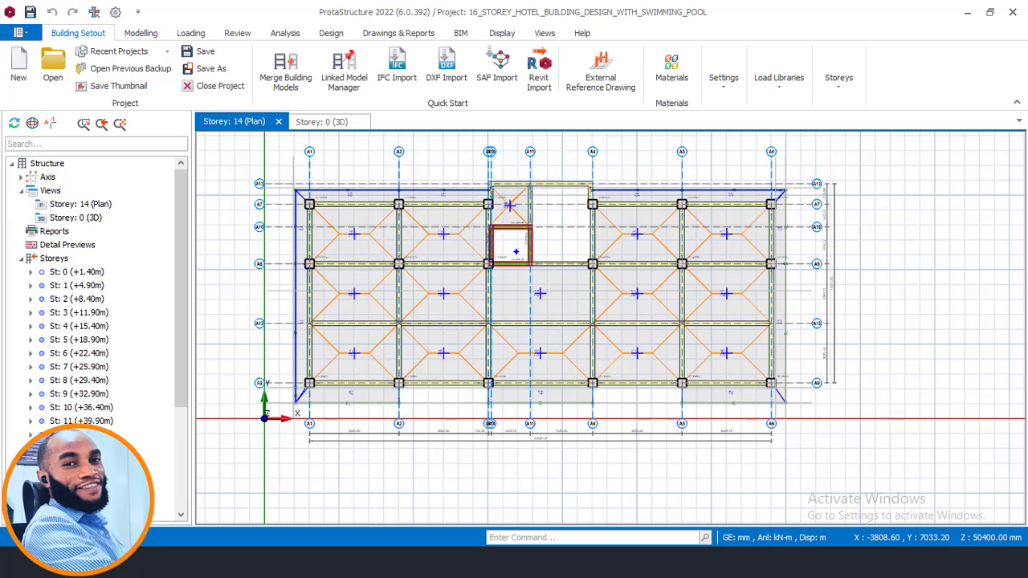
pyautogui.click(76, 447)
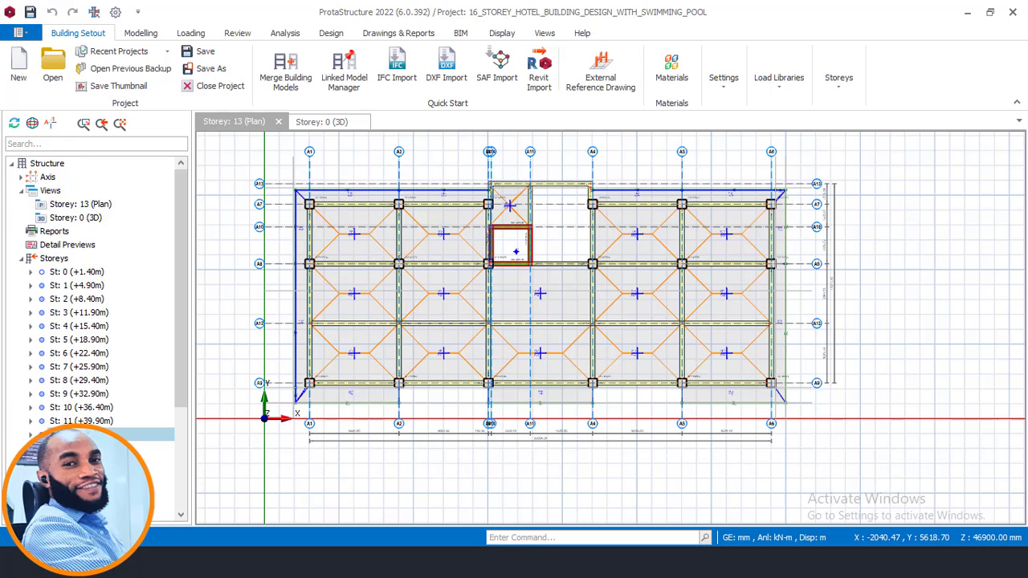
pyautogui.scroll(2, 419, 387)
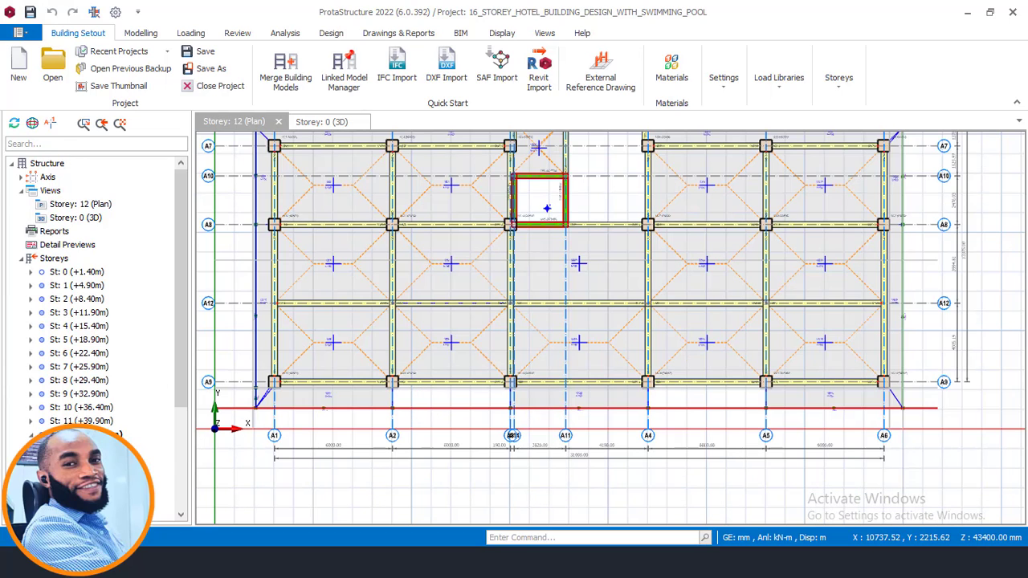
pyautogui.click(87, 421)
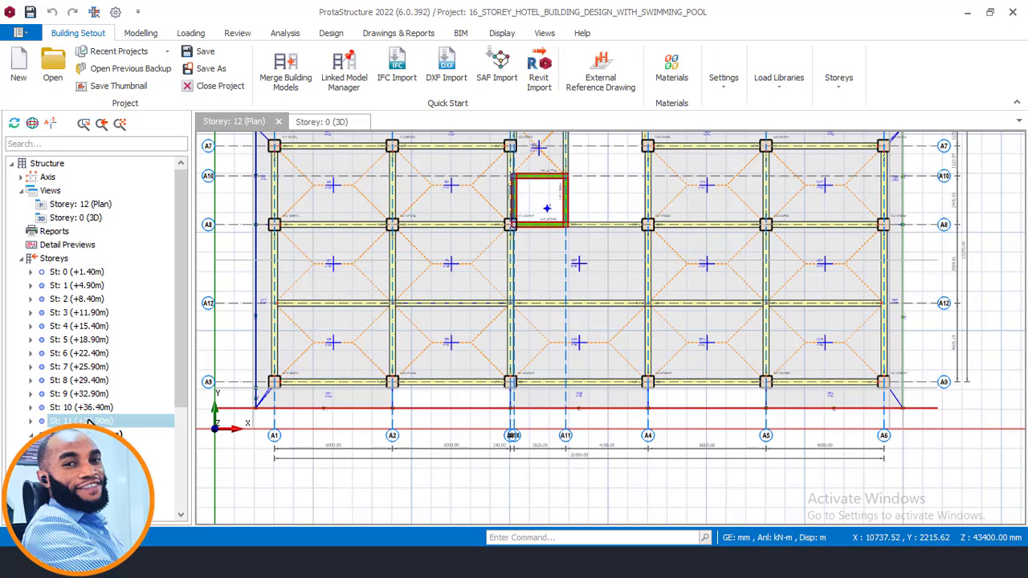
pyautogui.click(463, 391)
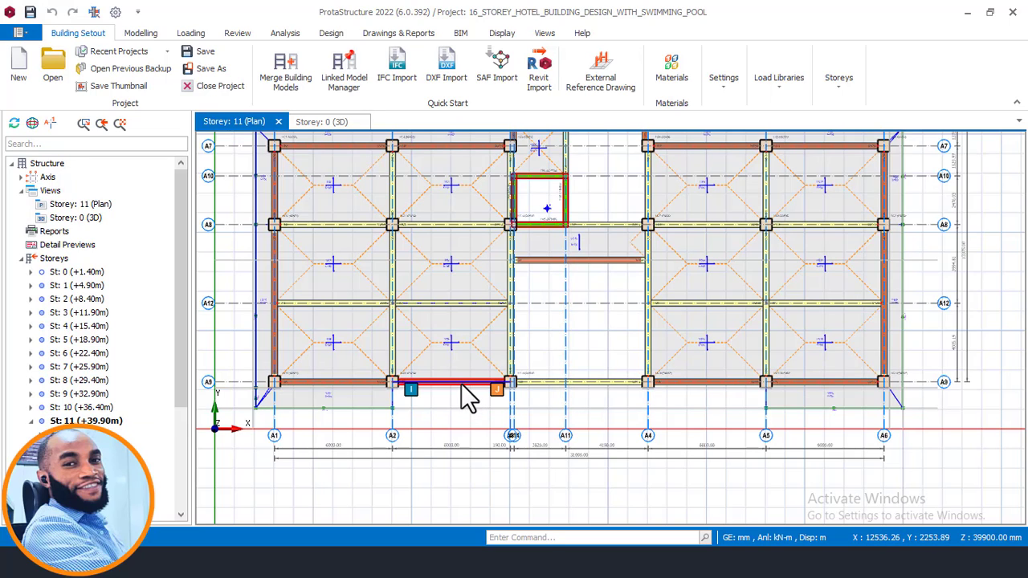
pyautogui.rightClick(463, 390)
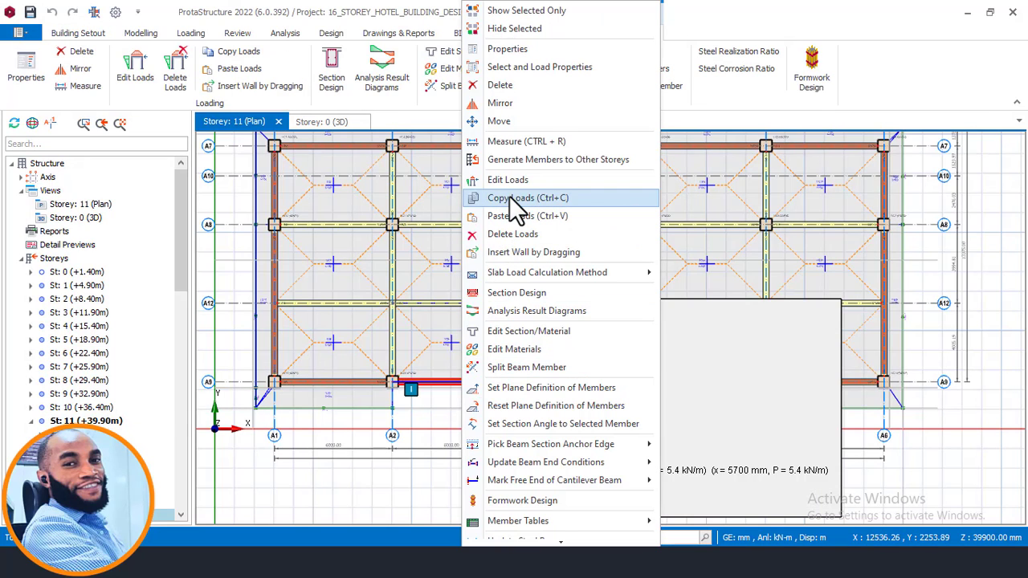
pyautogui.click(510, 197)
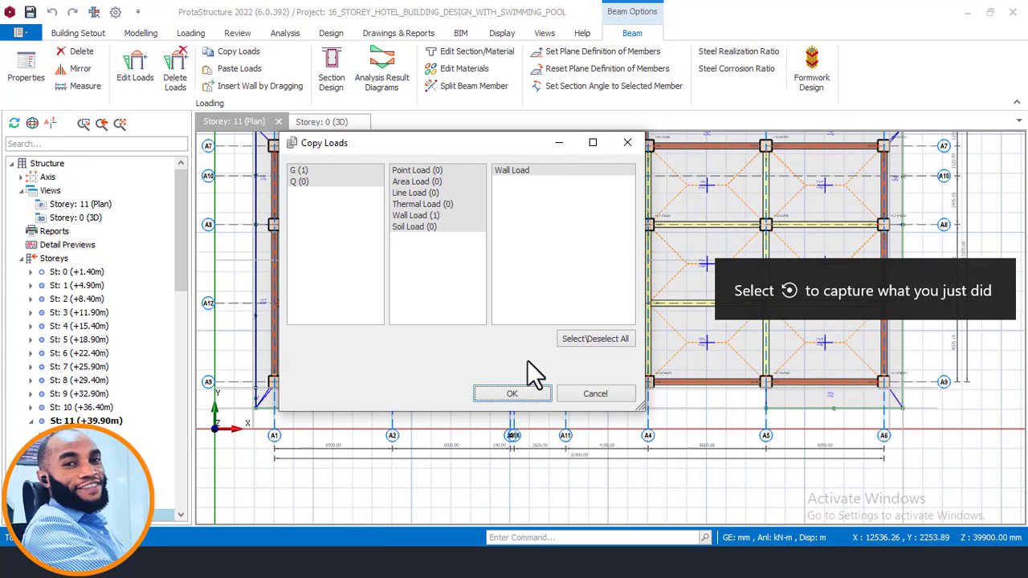
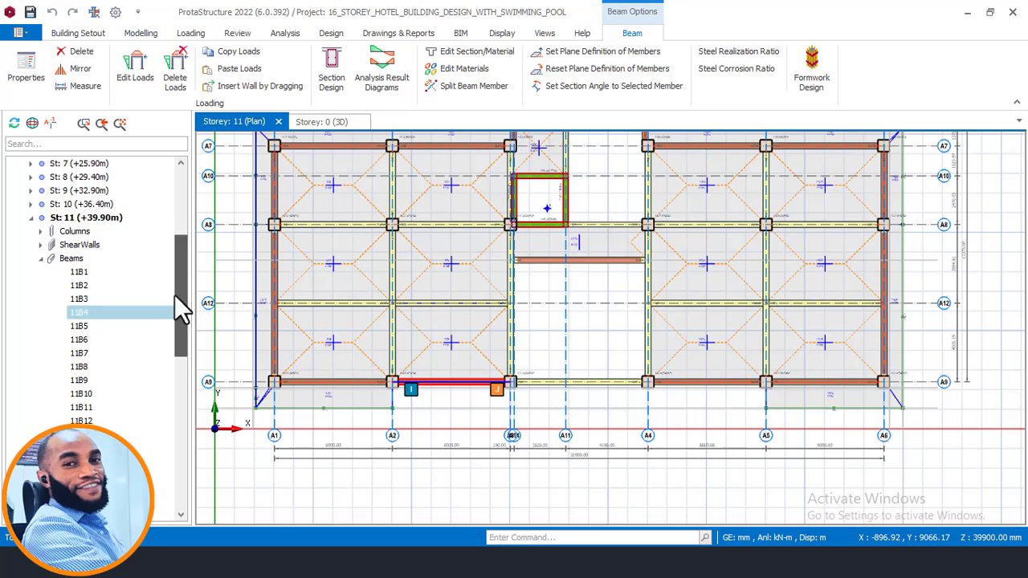
# Open the Storey 12 plan and select the perimeter beams along A1 and in the first two bays of A7 and A9
pyautogui.click(31, 299)
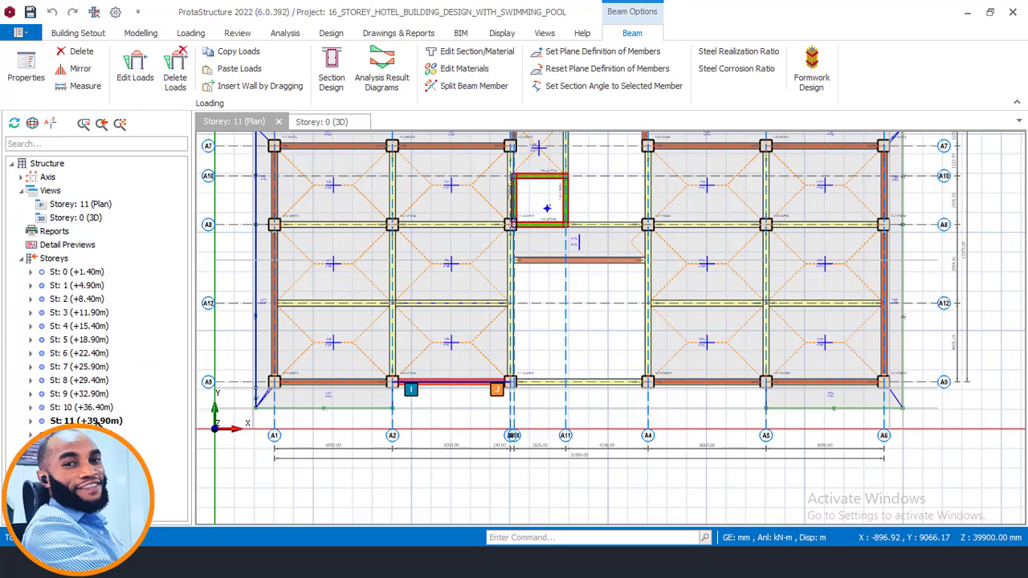
pyautogui.doubleClick(86, 434)
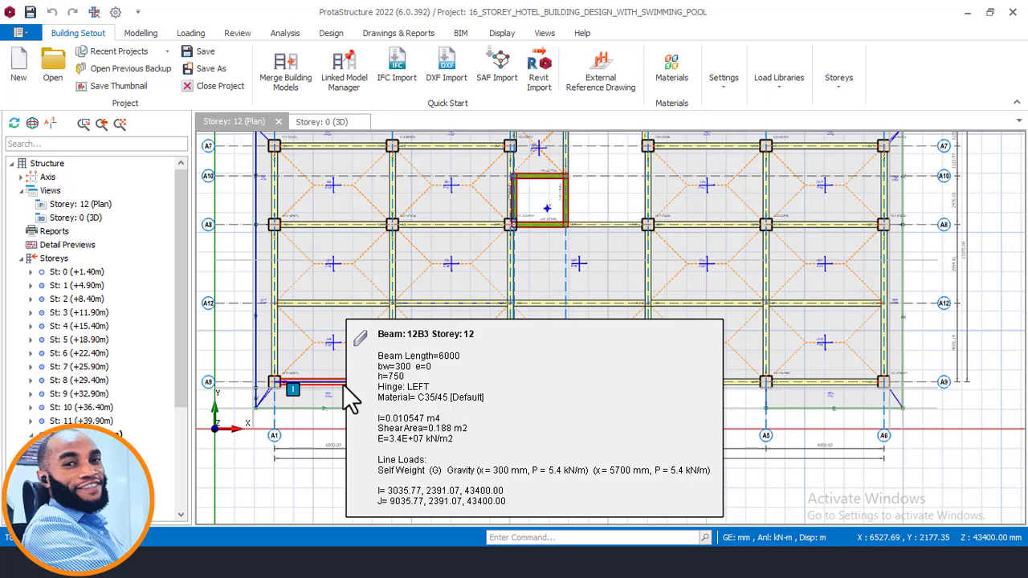
pyautogui.click(275, 343)
pyautogui.moveTo(283, 321)
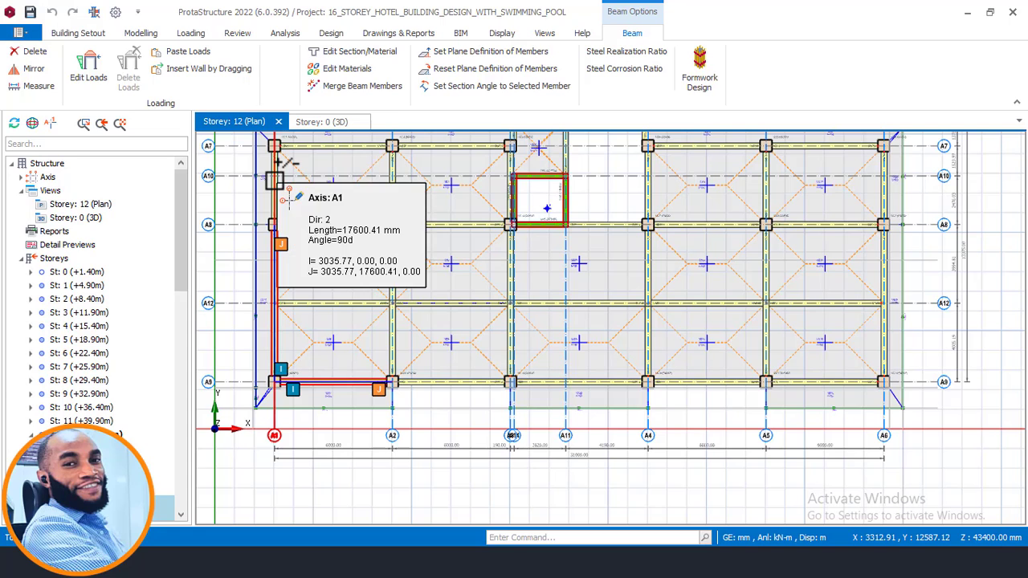
pyautogui.click(329, 149)
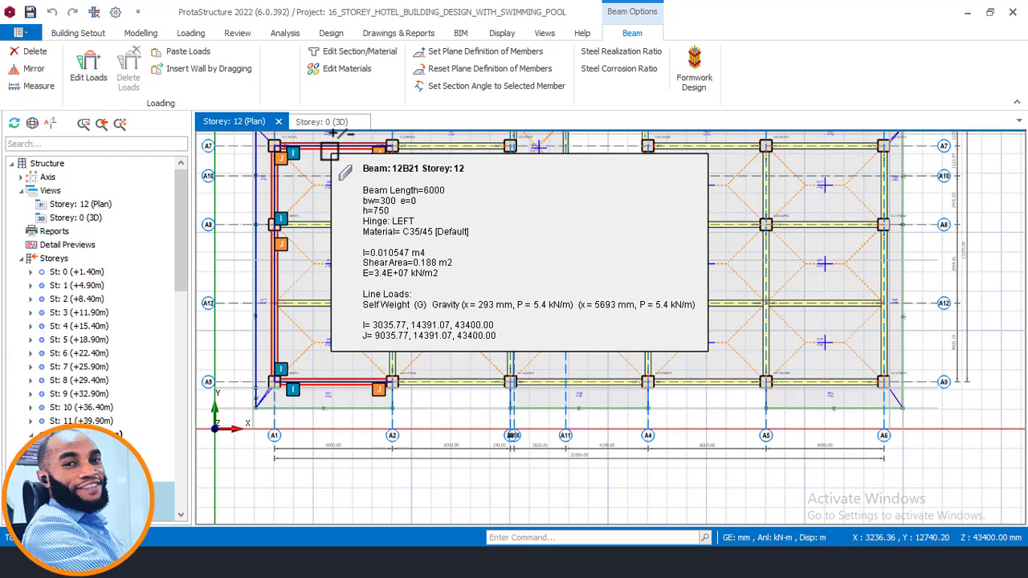
pyautogui.click(429, 151)
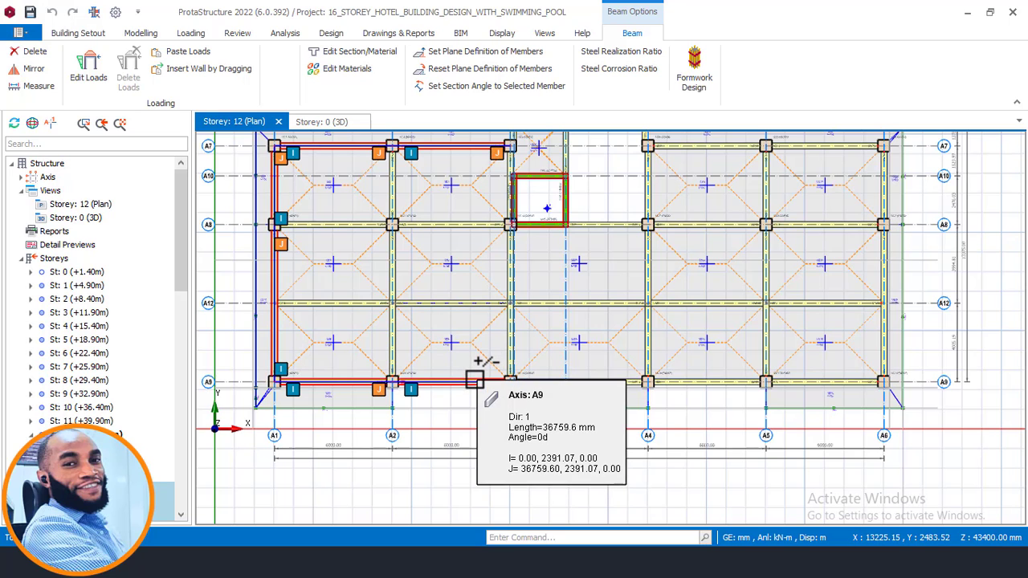
# Add the remaining axis A9 edge beams up to A6 and the A6 beams between A9 and A8 to the selection
pyautogui.scroll(3, 480, 366)
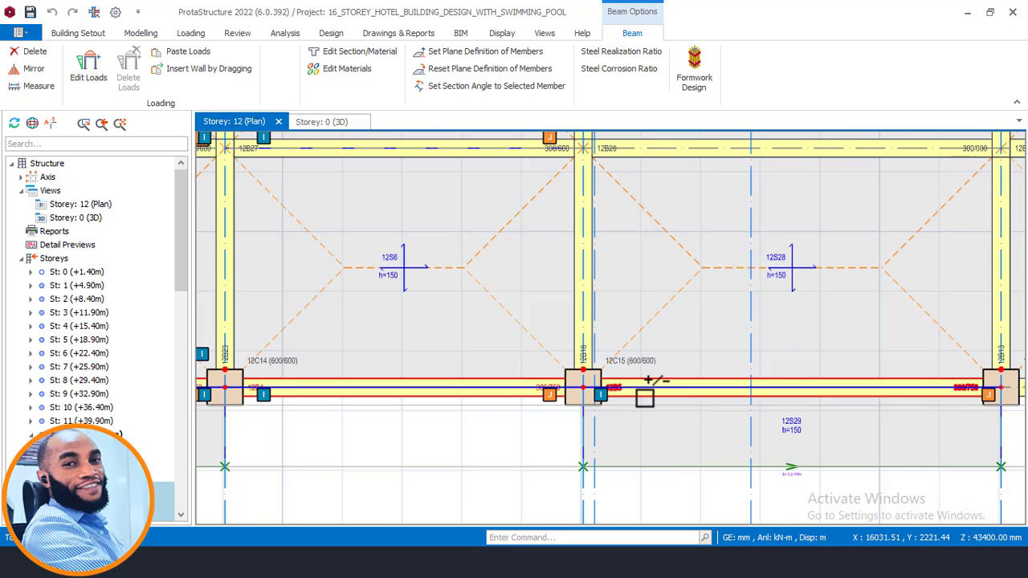
pyautogui.scroll(-3, 318, 391)
pyautogui.scroll(1, 668, 413)
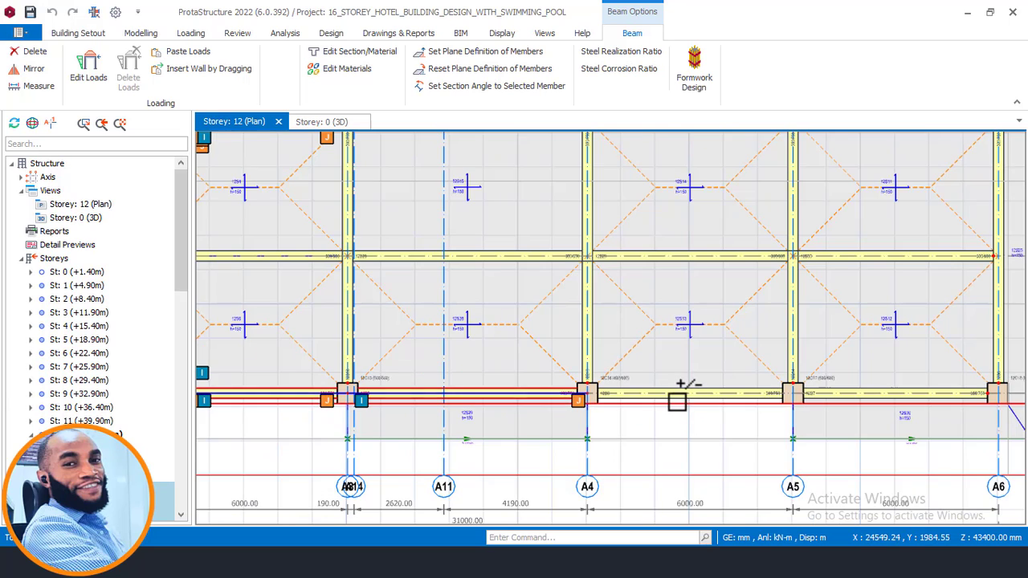
pyautogui.keyDown('ctrl'); pyautogui.click(677, 400); pyautogui.keyUp('ctrl')
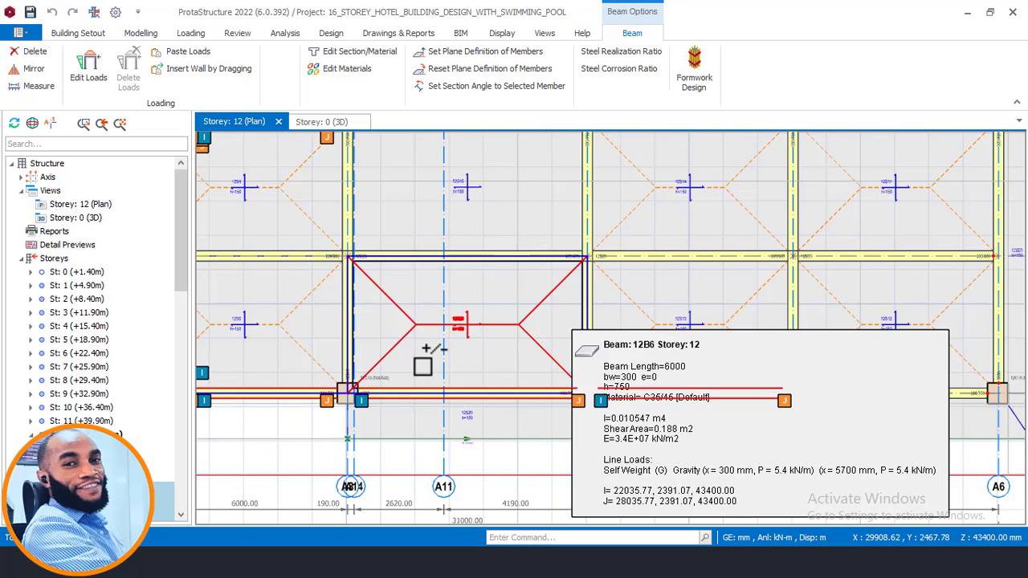
pyautogui.scroll(-2, 422, 365)
pyautogui.scroll(1, 725, 376)
pyautogui.scroll(3, 726, 374)
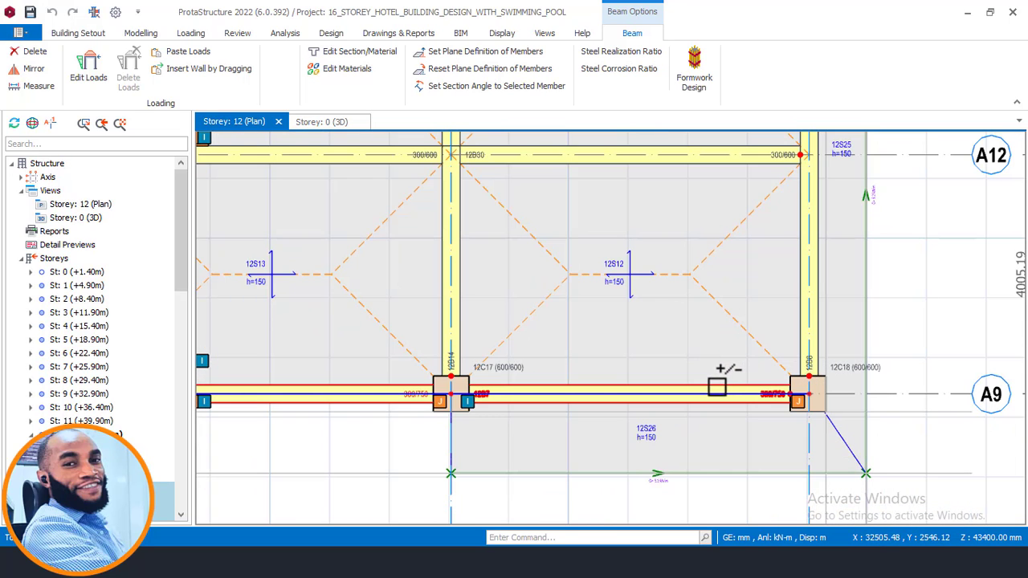
pyautogui.scroll(-3, 705, 291)
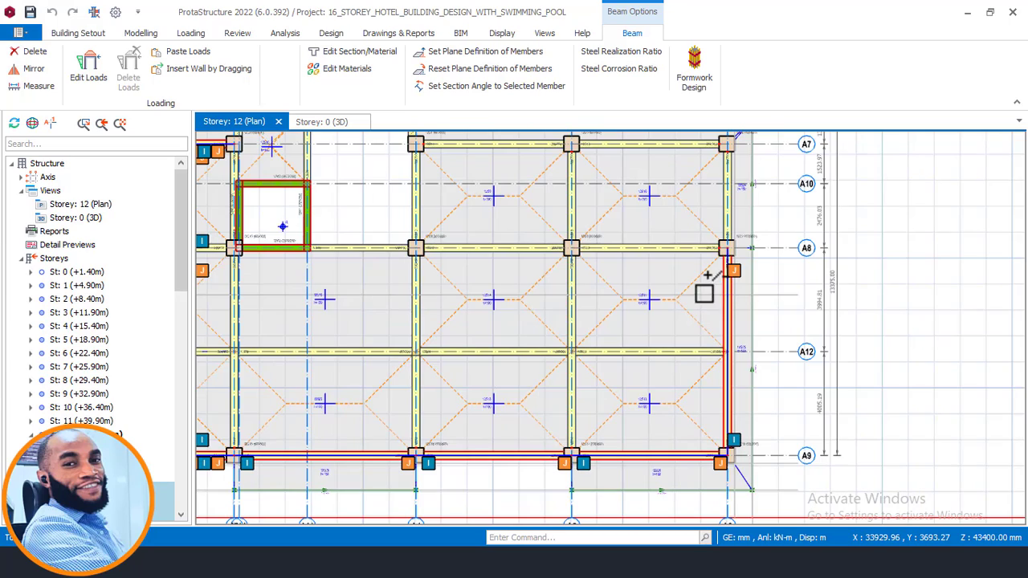
# Extend the selection with the A6 beam between A8 and A7, the A7 beams from A4 to A6, and the A4 and A13 projection beams
pyautogui.scroll(3, 731, 185)
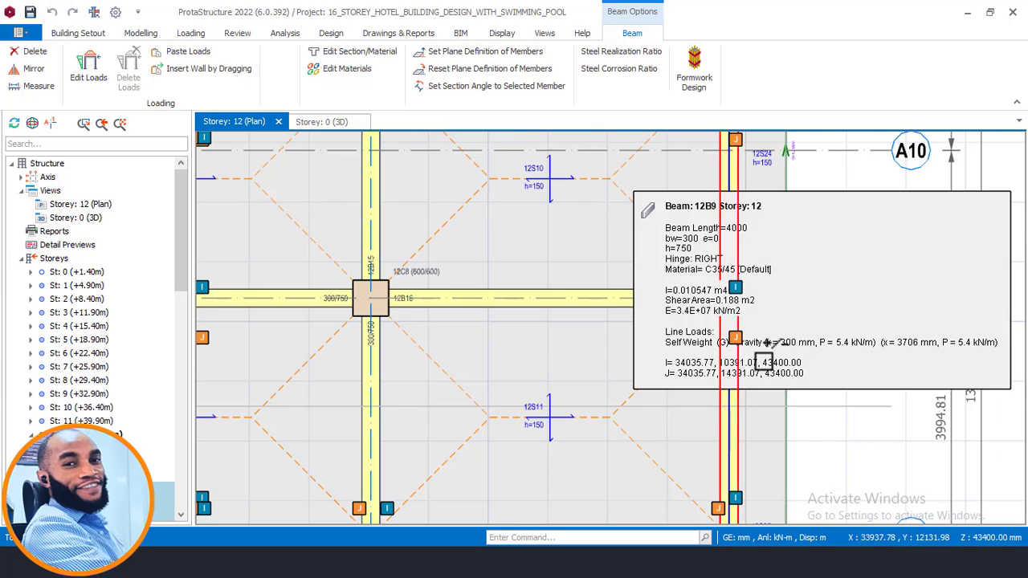
pyautogui.scroll(-4, 731, 189)
pyautogui.scroll(1, 735, 229)
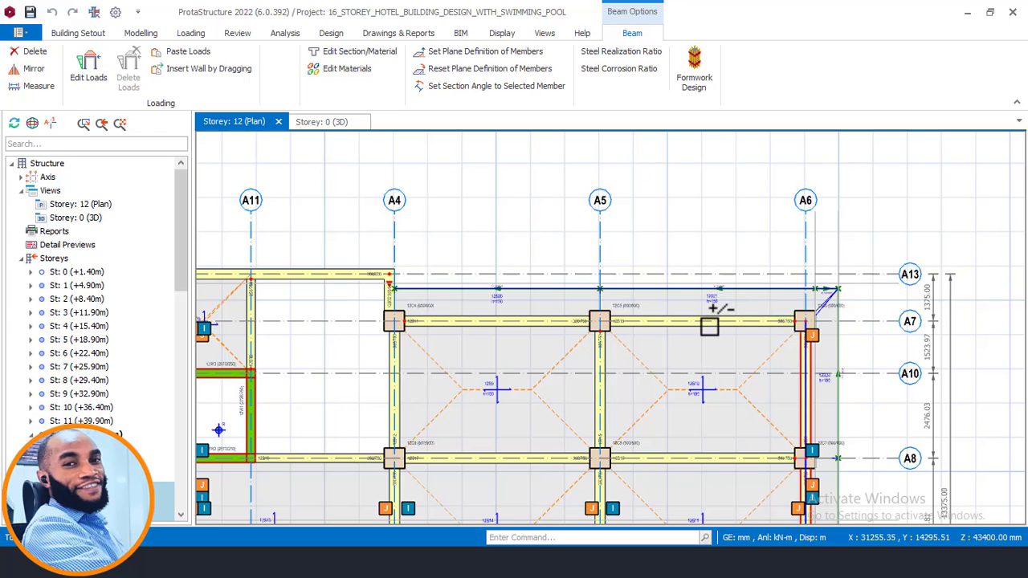
pyautogui.click(709, 325)
pyautogui.click(551, 325)
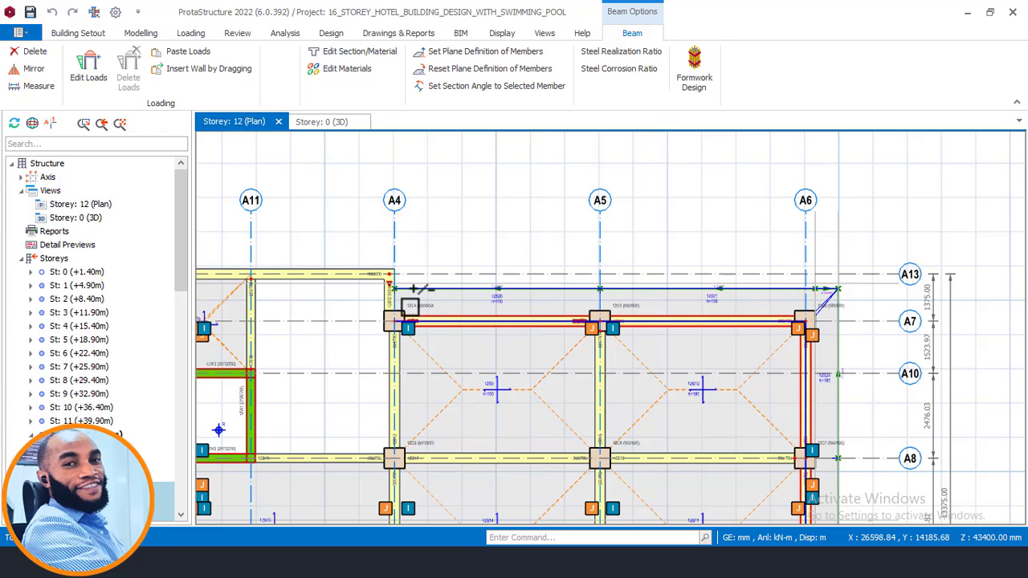
pyautogui.click(384, 293)
pyautogui.click(375, 272)
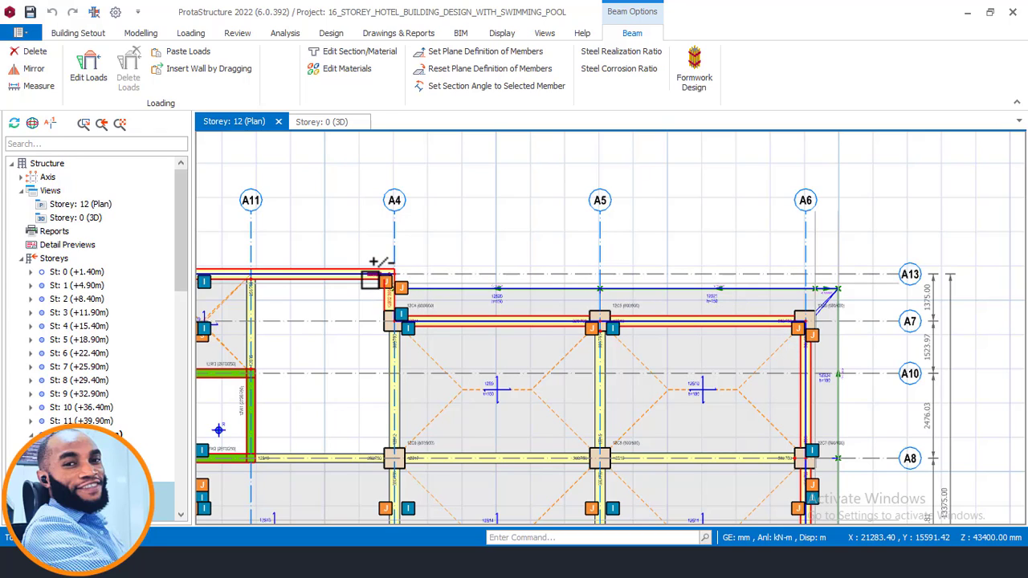
# Add the short beam 12B31 beside the core and paste the copied wall load onto all selected Storey 12 perimeter beams
pyautogui.scroll(-2, 891, 289)
pyautogui.scroll(-2, 482, 286)
pyautogui.scroll(5, 486, 282)
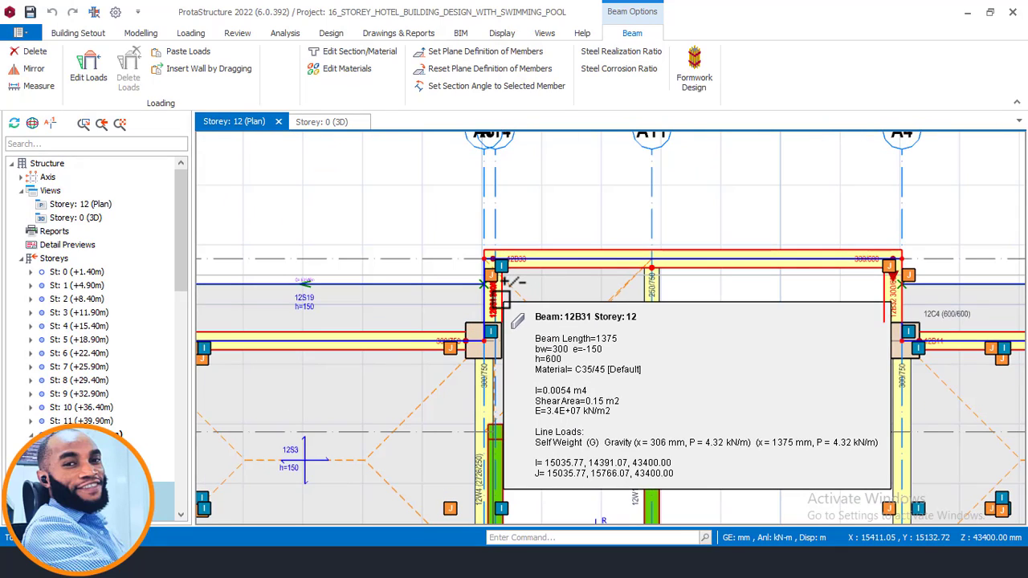
pyautogui.scroll(-1, 670, 302)
pyautogui.scroll(-2, 670, 302)
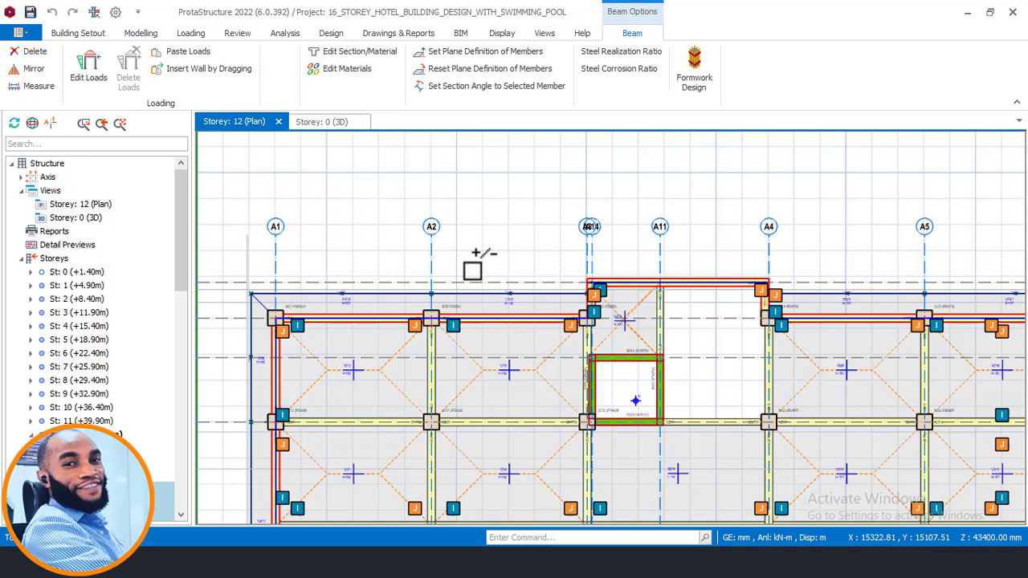
pyautogui.rightClick(496, 197)
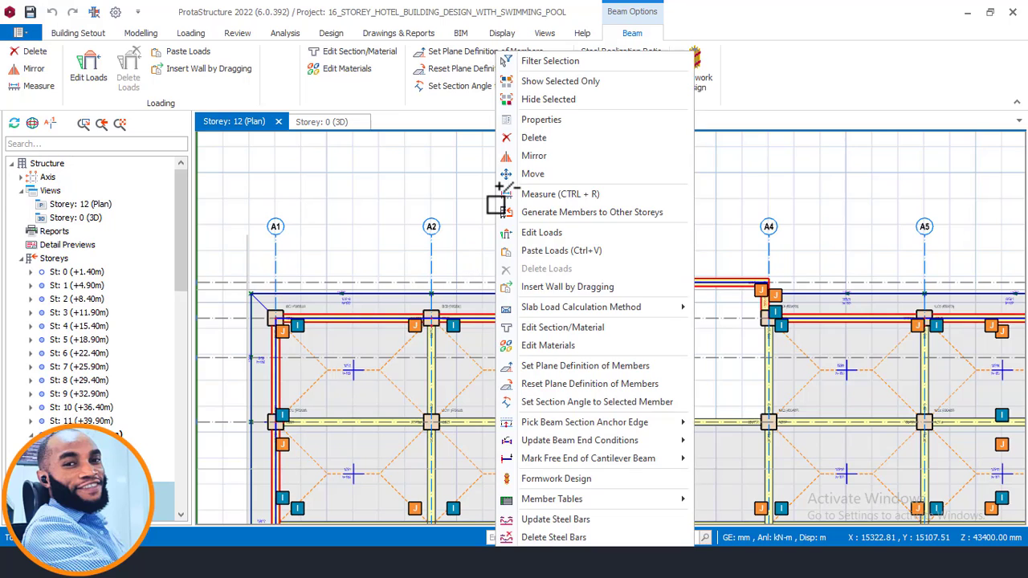
pyautogui.click(530, 251)
pyautogui.scroll(-1, 257, 325)
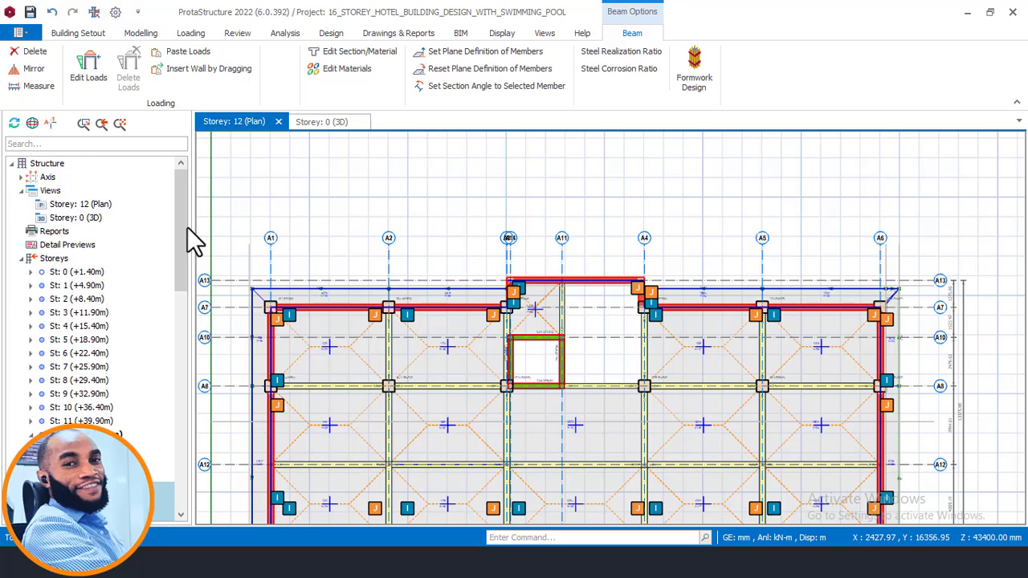
# Open the Storey 13 plan and select the A13, A3 and A4 projection beams and the A7 beams from A2 to A3 and A4 to A5
pyautogui.moveTo(183, 228); pyautogui.dragTo(183, 493)
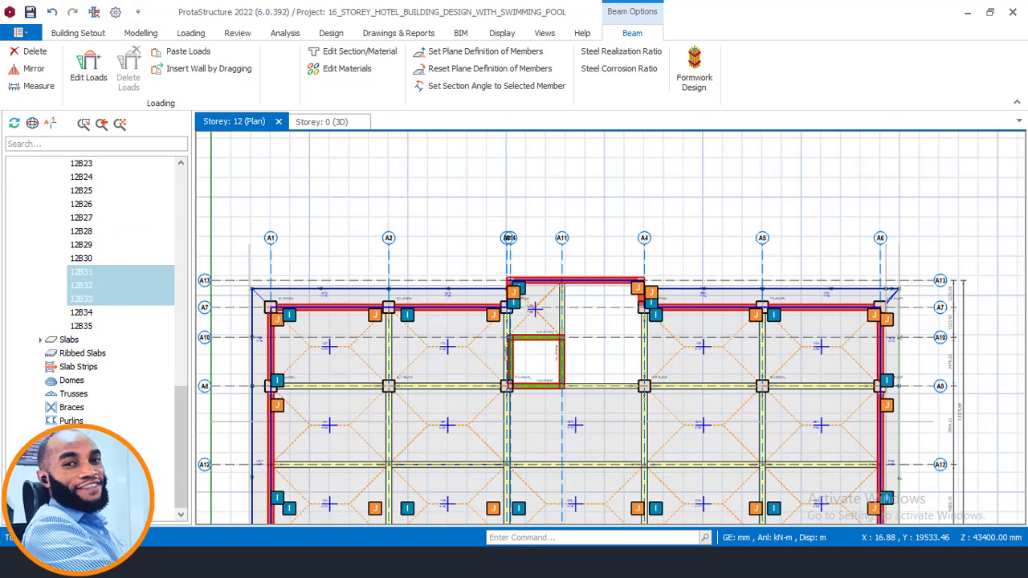
pyautogui.doubleClick(81, 462)
pyautogui.scroll(-2, 523, 229)
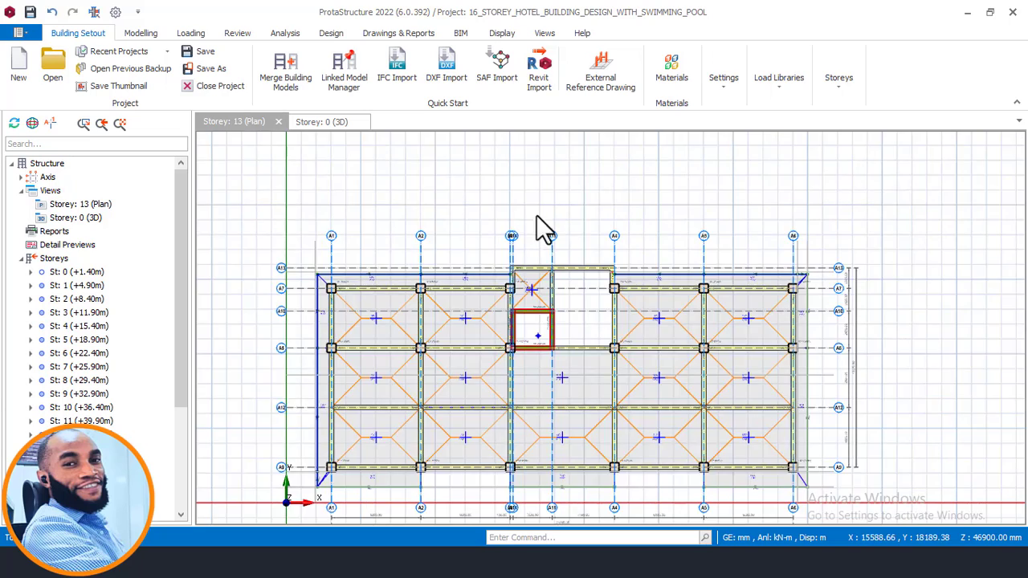
pyautogui.scroll(4, 543, 227)
pyautogui.moveTo(618, 273)
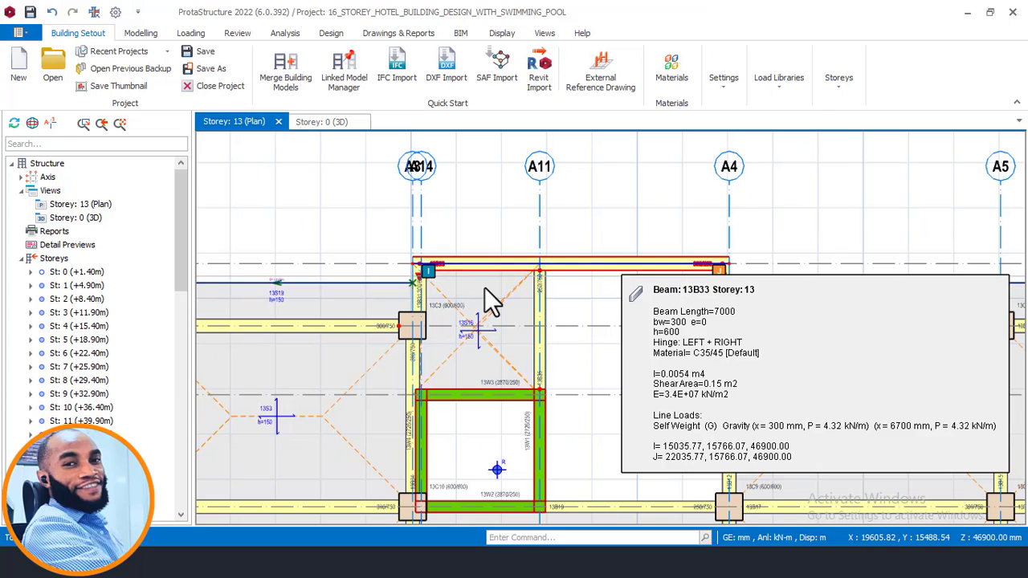
pyautogui.click(485, 273)
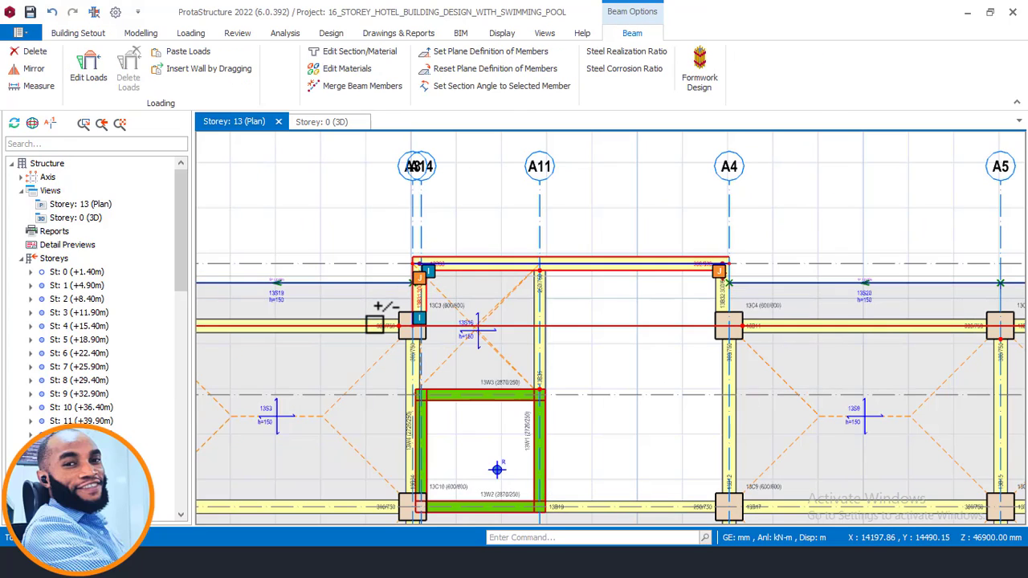
pyautogui.click(377, 320)
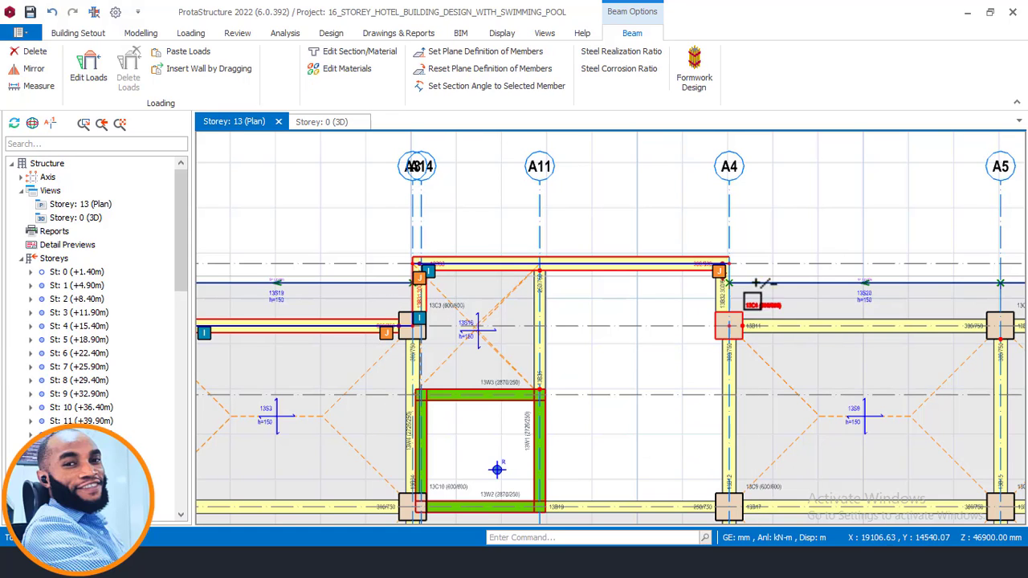
pyautogui.click(713, 287)
pyautogui.click(799, 318)
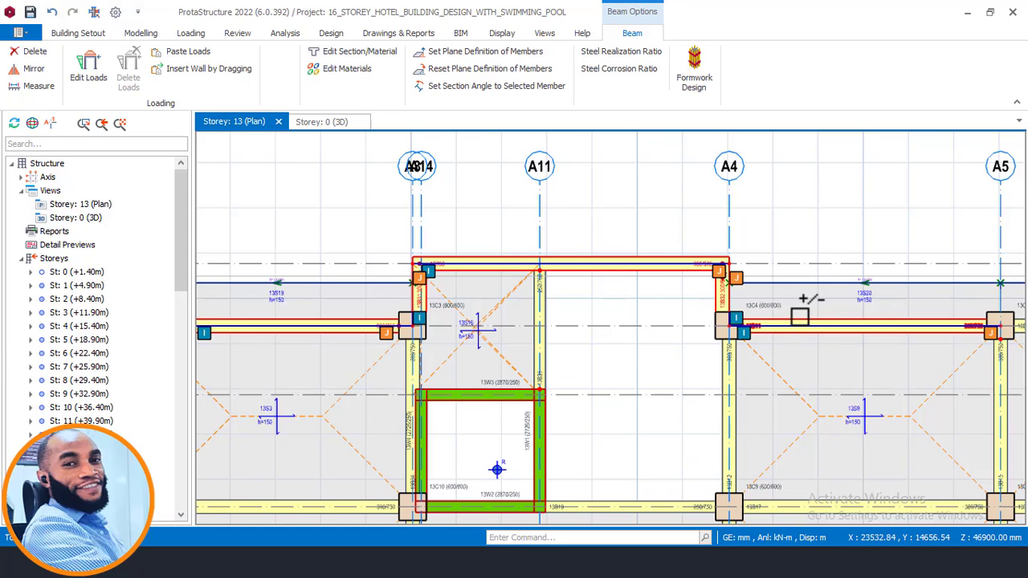
# Add the A7 beam between A1 and A2, the axis A1 beams, and the A9 beams from A1 to A3 to the selection
pyautogui.scroll(-4, 769, 241)
pyautogui.scroll(2, 450, 237)
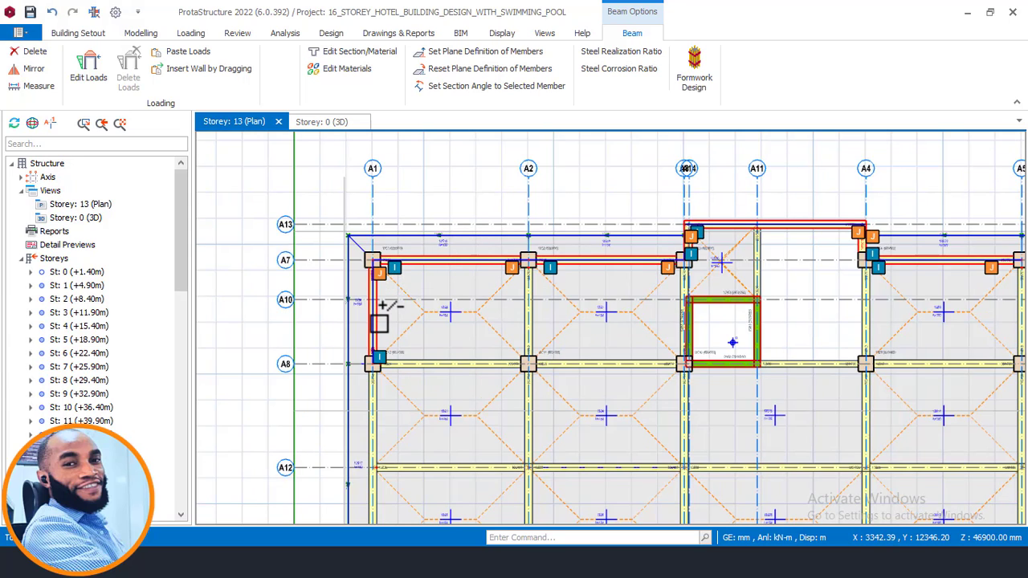
pyautogui.scroll(-5, 378, 345)
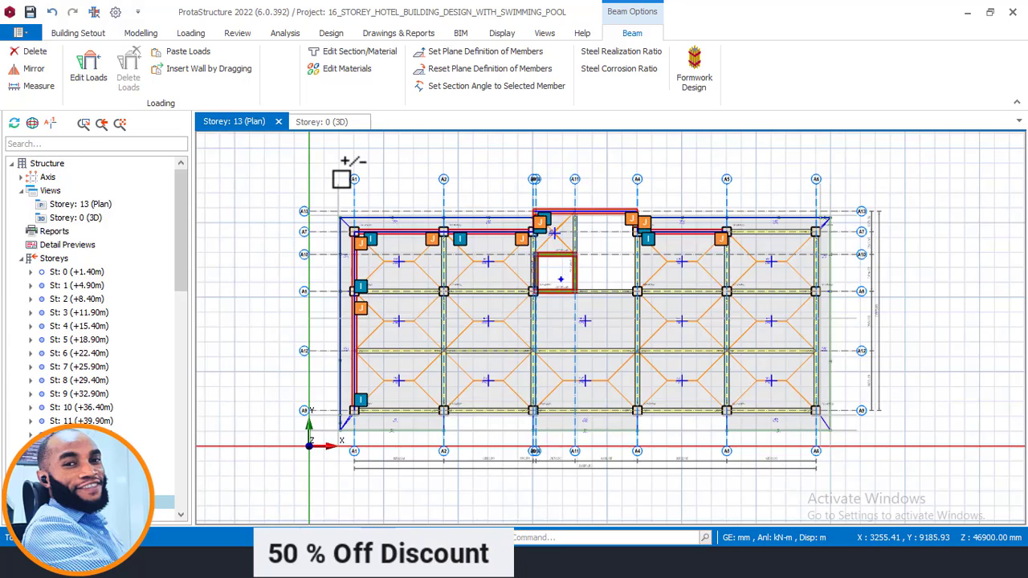
pyautogui.scroll(4, 383, 329)
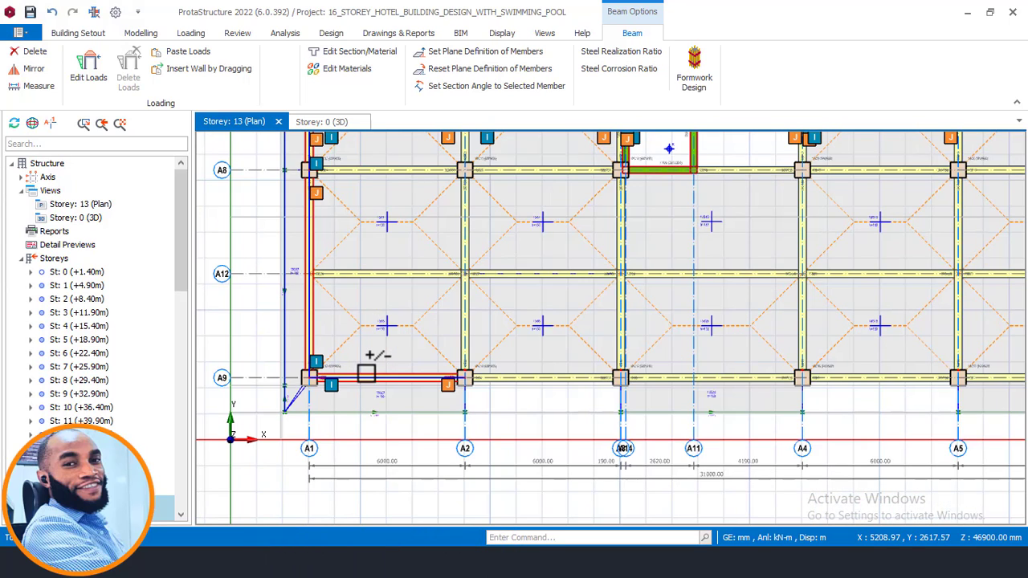
pyautogui.moveTo(541, 361)
pyautogui.scroll(5, 555, 362)
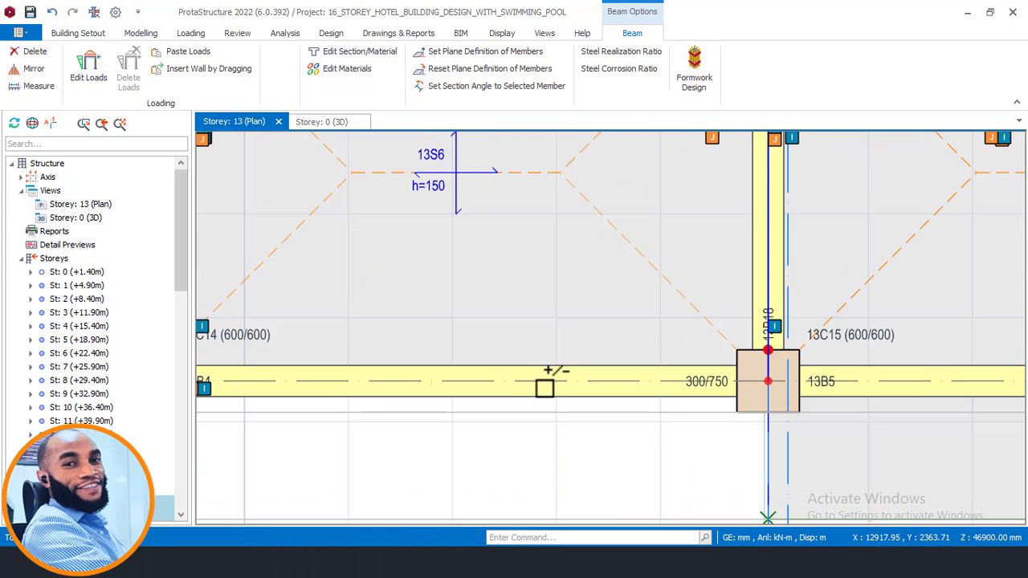
pyautogui.scroll(-4, 292, 362)
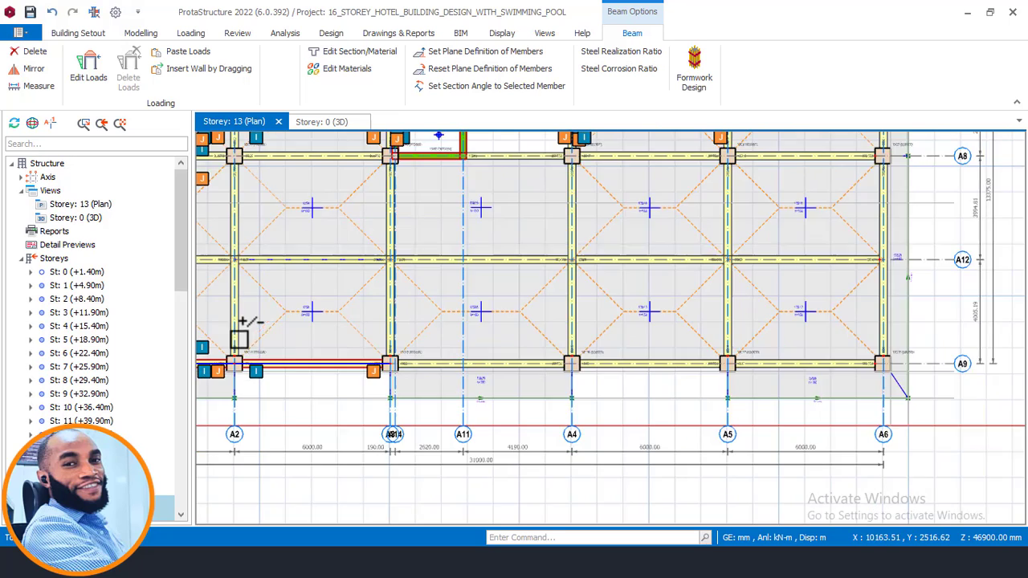
# Extend the selection with the A9 edge beams from A3 to A6 and the A6 beams from A9 up to A7
pyautogui.scroll(1, 390, 366)
pyautogui.scroll(1, 465, 354)
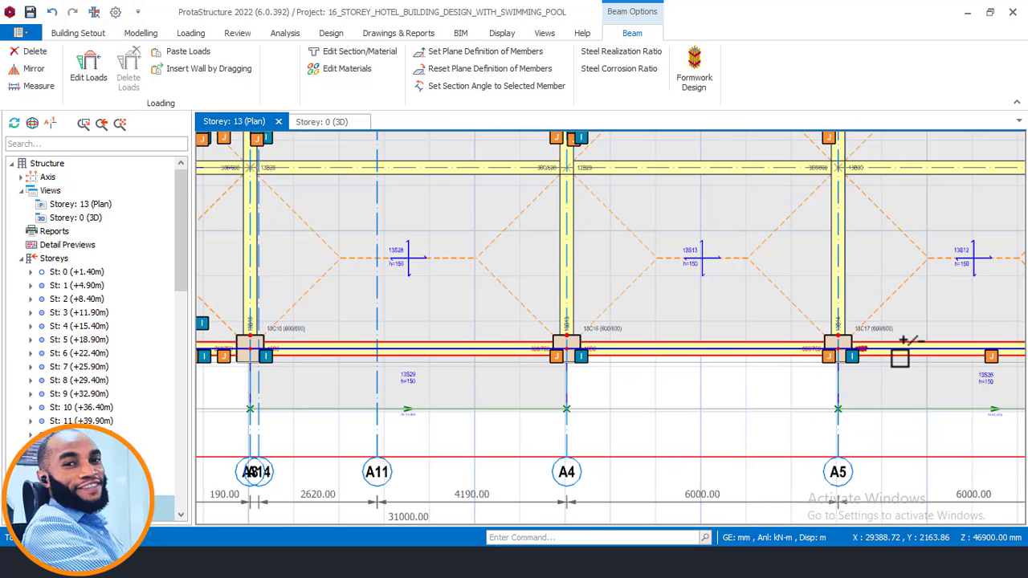
pyautogui.scroll(-2, 477, 362)
pyautogui.scroll(3, 688, 328)
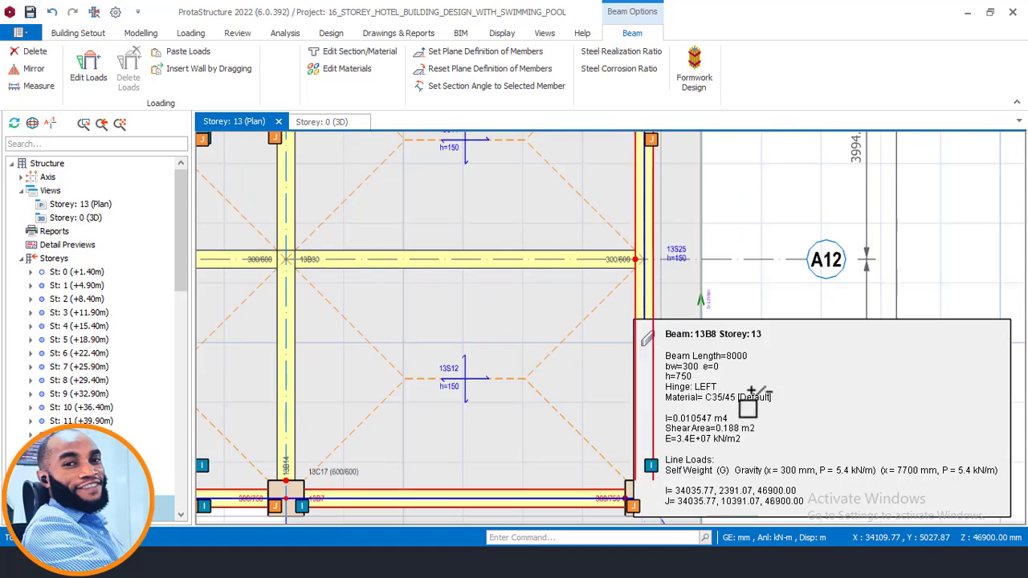
pyautogui.scroll(-2, 765, 291)
pyautogui.scroll(3, 767, 197)
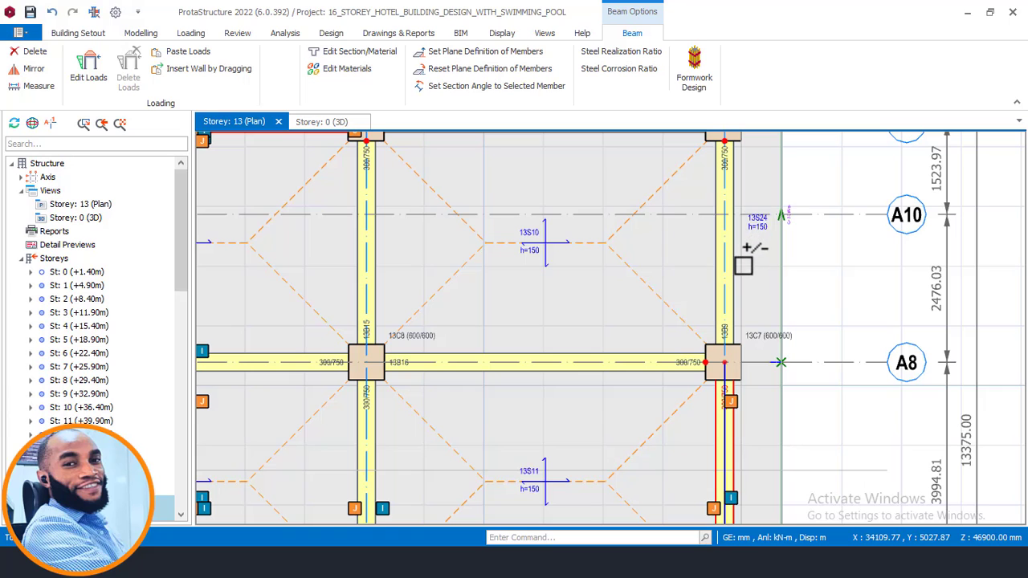
pyautogui.click(734, 278)
# Add the A7 beam between A5 and A6 and paste the copied wall load onto all selected Storey 13 perimeter beams
pyautogui.scroll(-3, 832, 368)
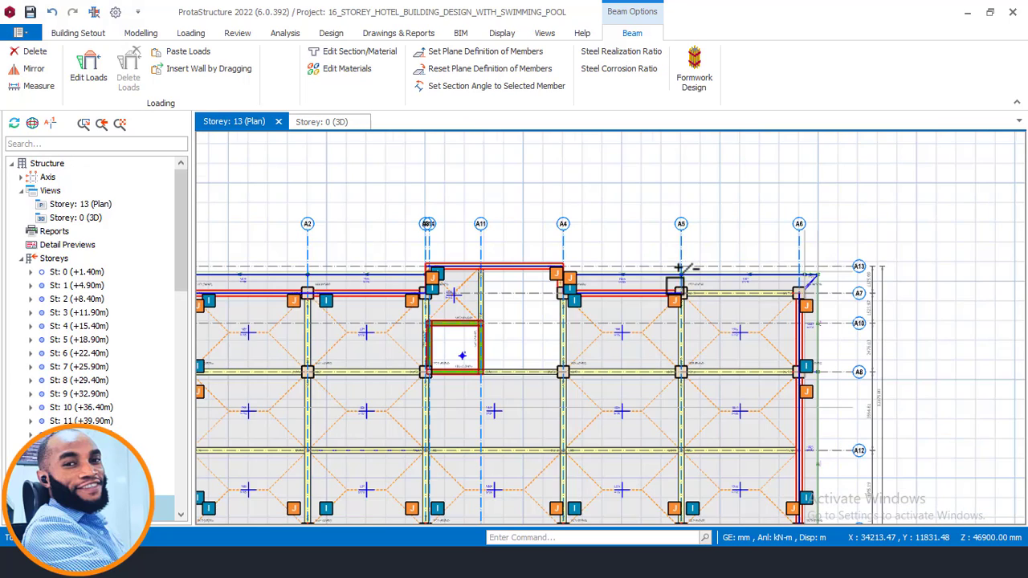
pyautogui.scroll(3, 767, 293)
pyautogui.click(765, 307)
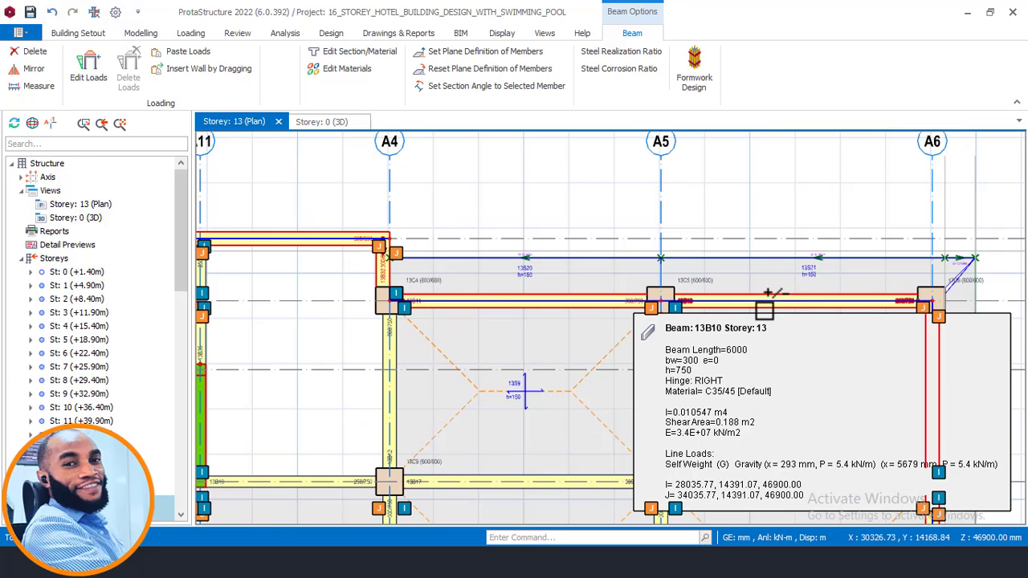
pyautogui.rightClick(740, 185)
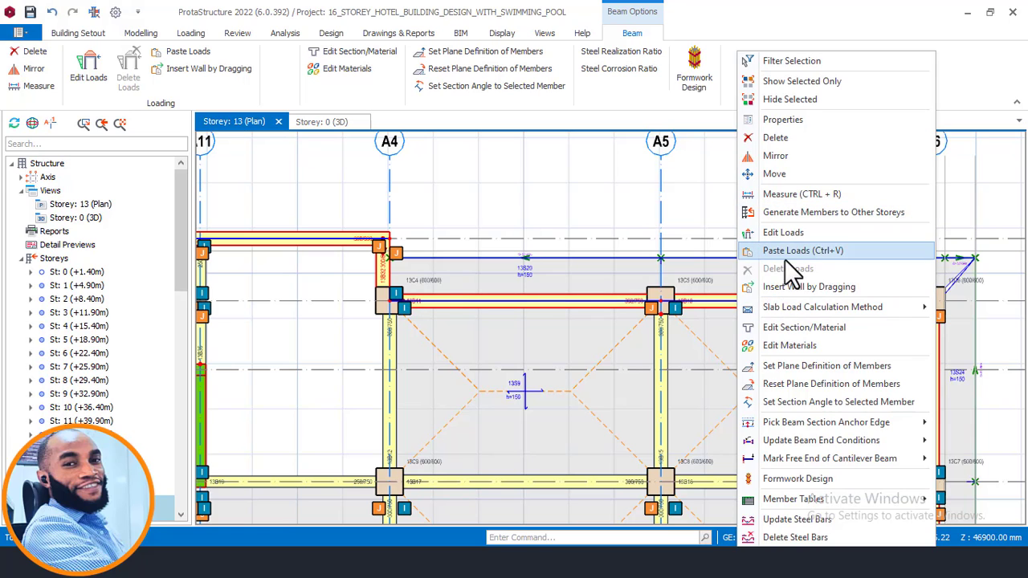
pyautogui.click(786, 255)
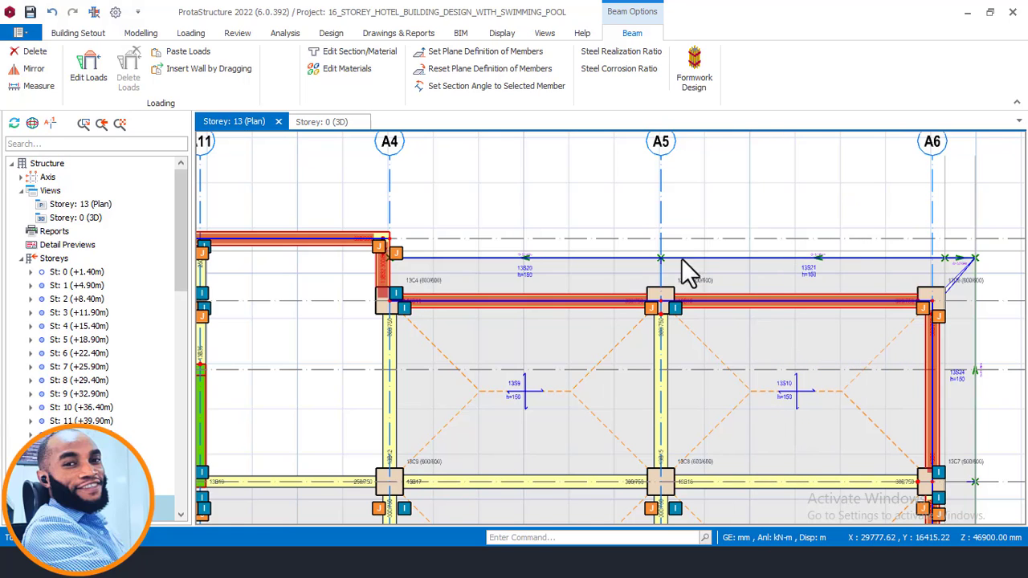
# Open the Storey 14 plan from the structure tree
pyautogui.scroll(-2, 687, 273)
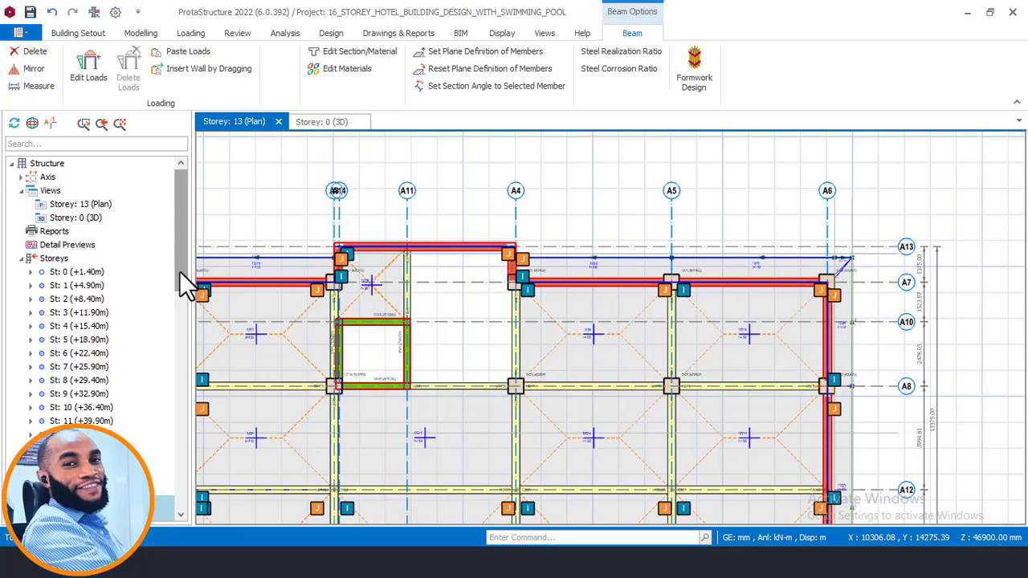
pyautogui.moveTo(180, 272); pyautogui.dragTo(193, 518)
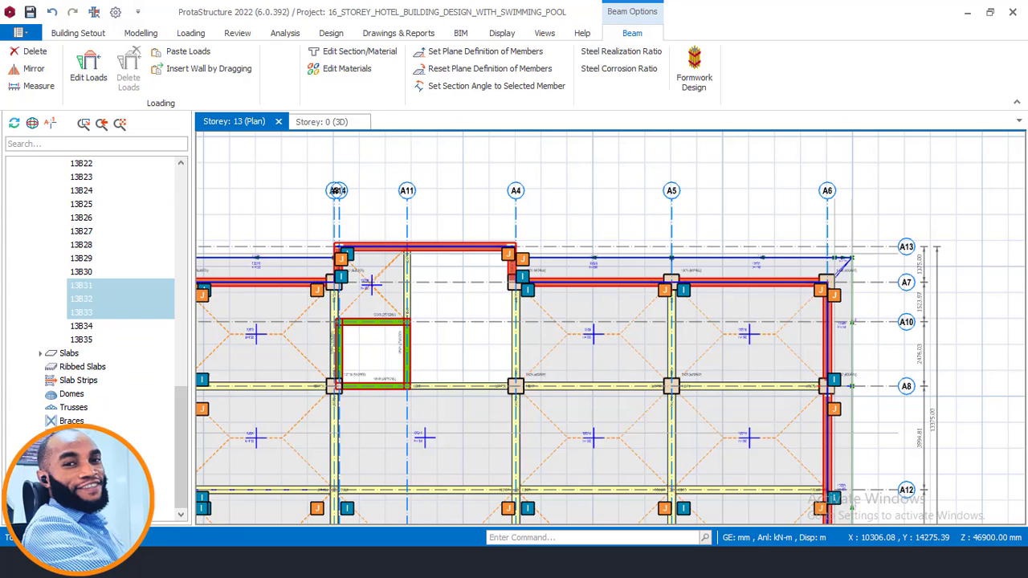
pyautogui.press('pageup')
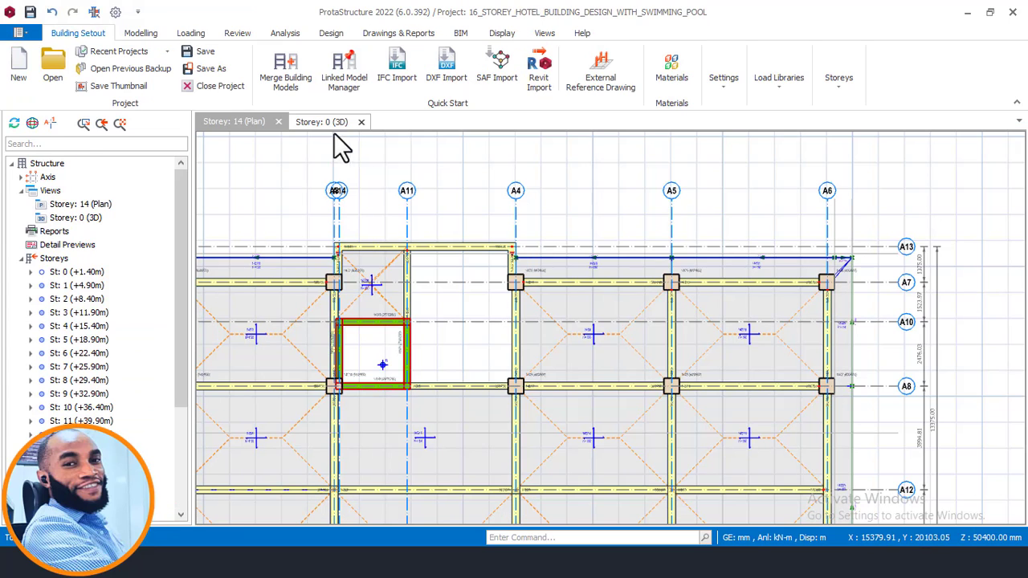
# Compare the upper storeys in the 3D view with the AutoCAD section around the green roof opening
pyautogui.click(303, 121)
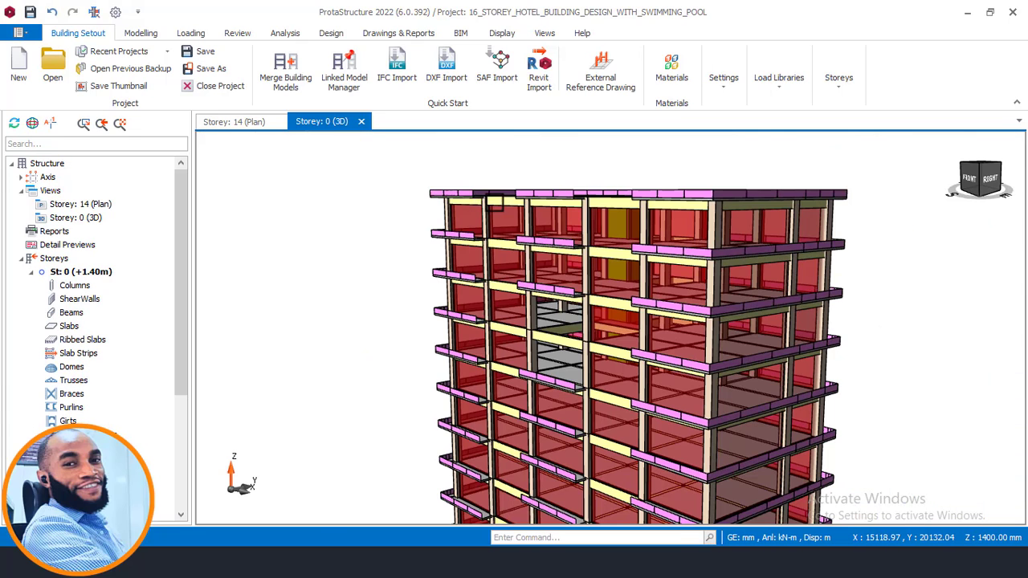
pyautogui.scroll(1, 642, 228)
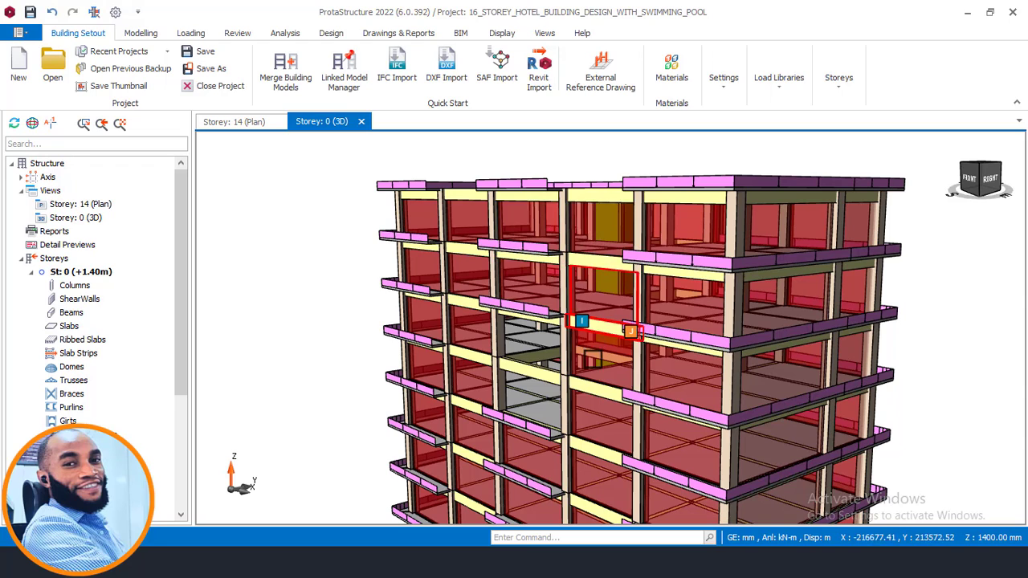
pyautogui.scroll(2, 573, 312)
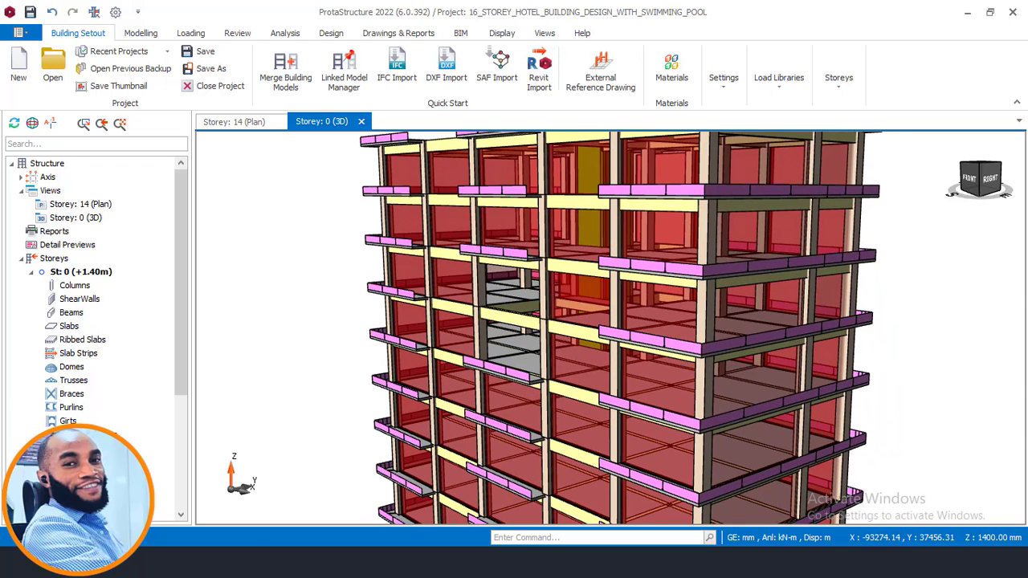
pyautogui.click(240, 562)
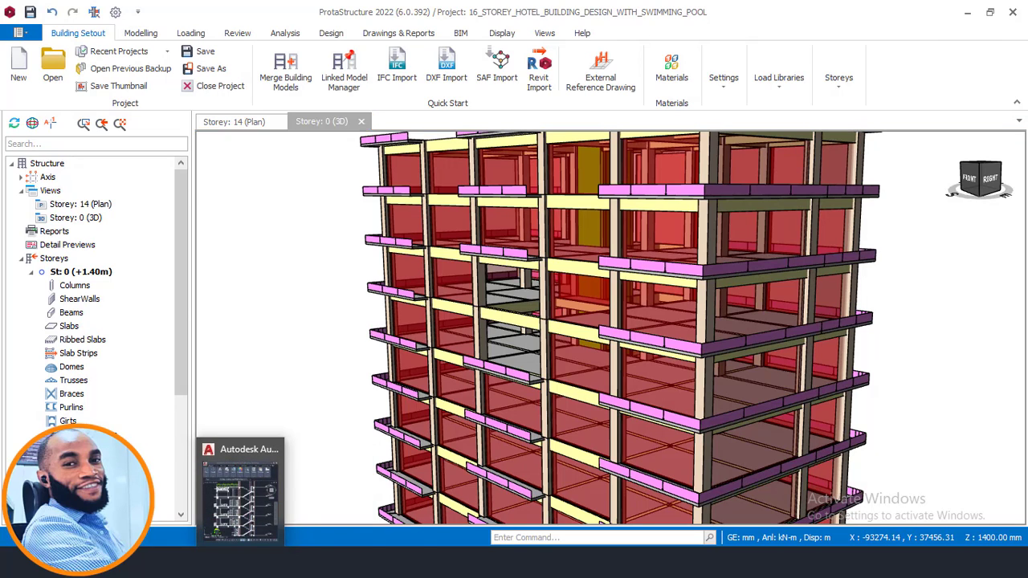
pyautogui.click(241, 562)
pyautogui.scroll(-2, 248, 269)
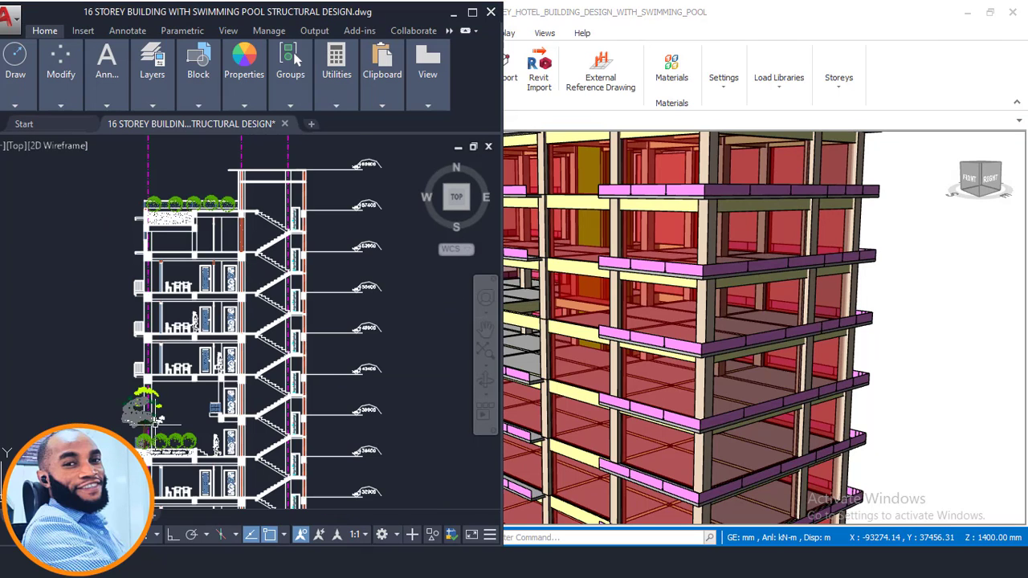
pyautogui.scroll(3, 284, 331)
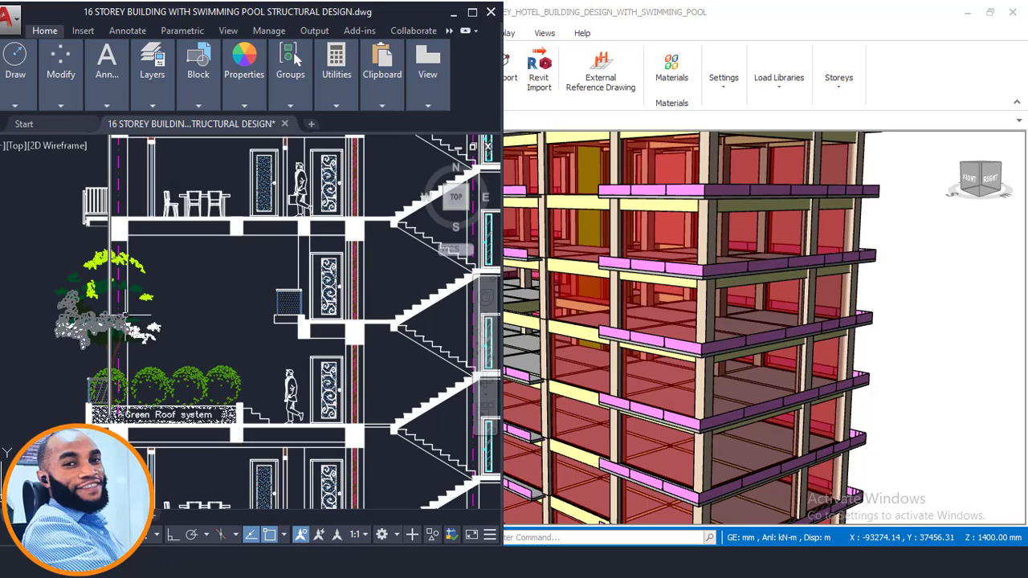
# Delete the front edge beam crossing the open double-height central bay in the 3D model
pyautogui.moveTo(554, 313); pyautogui.dragTo(765, 312, button='middle')
pyautogui.click(675, 325)
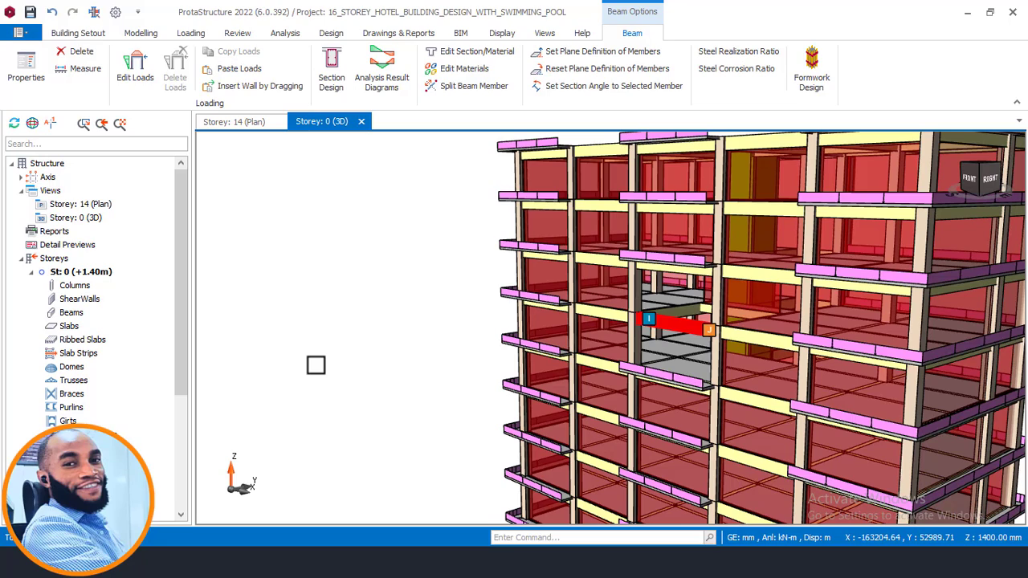
pyautogui.click(384, 341)
# Examine the double-height central bay and its surrounding beams in 3D from both sides and the front
pyautogui.scroll(5, 608, 305)
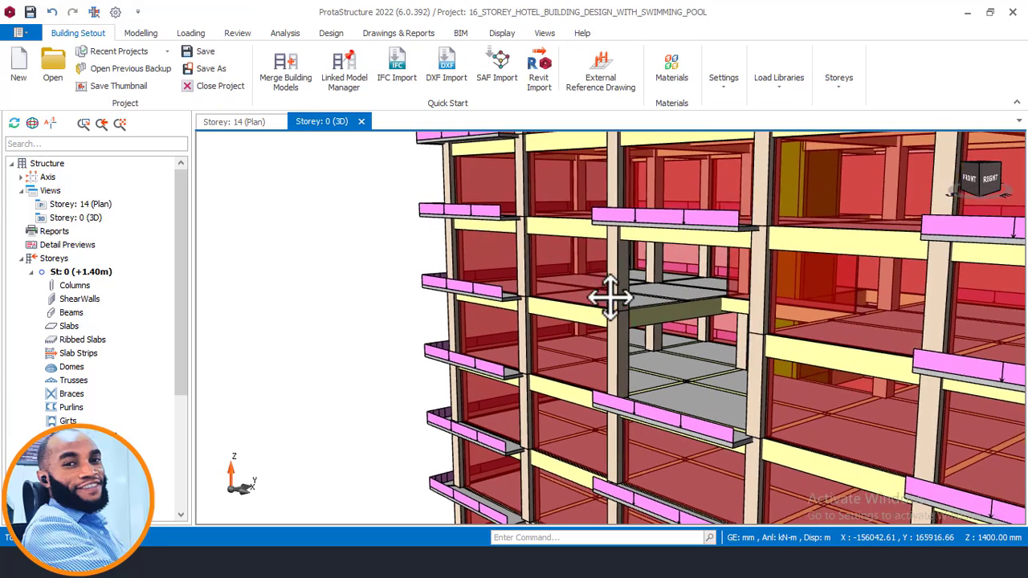
pyautogui.scroll(2, 607, 301)
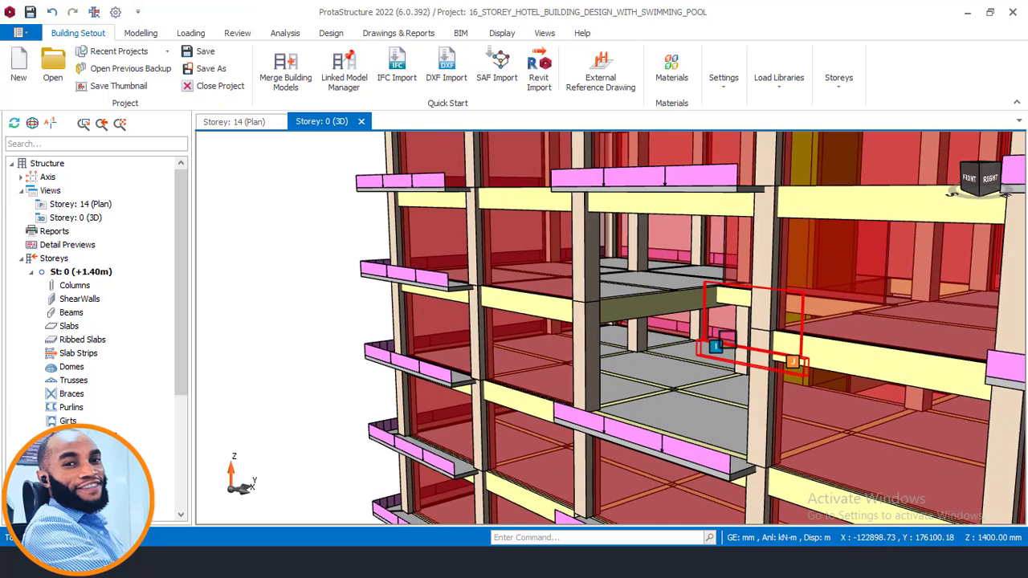
pyautogui.scroll(-1, 711, 332)
pyautogui.moveTo(706, 313)
pyautogui.mouseDown(button='middle')
pyautogui.moveTo(718, 349)
pyautogui.moveTo(796, 348)
pyautogui.moveTo(711, 351)
pyautogui.mouseUp(button='middle')
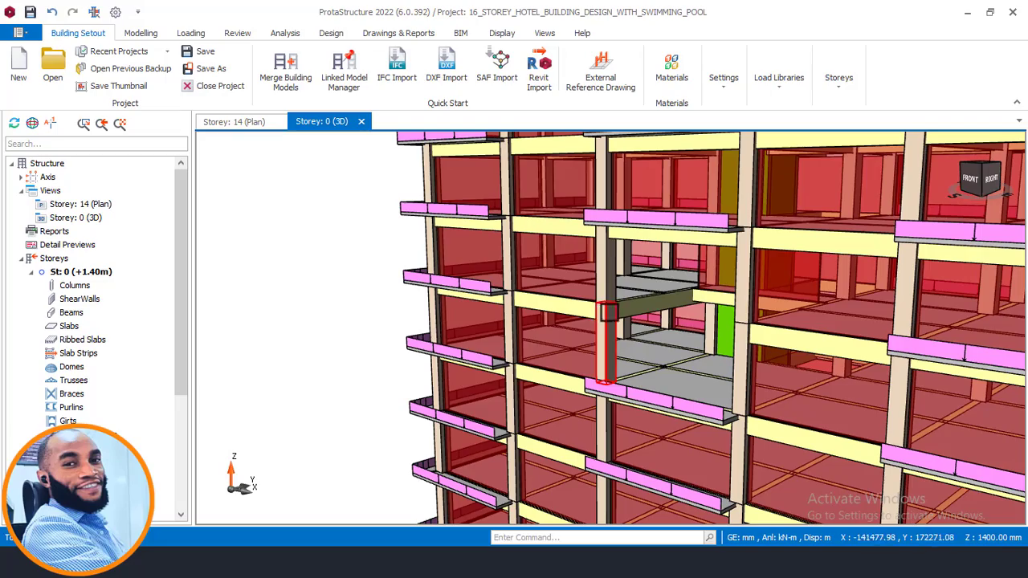
pyautogui.moveTo(598, 355); pyautogui.dragTo(683, 351, button='middle')
pyautogui.moveTo(592, 356); pyautogui.dragTo(715, 335, button='middle')
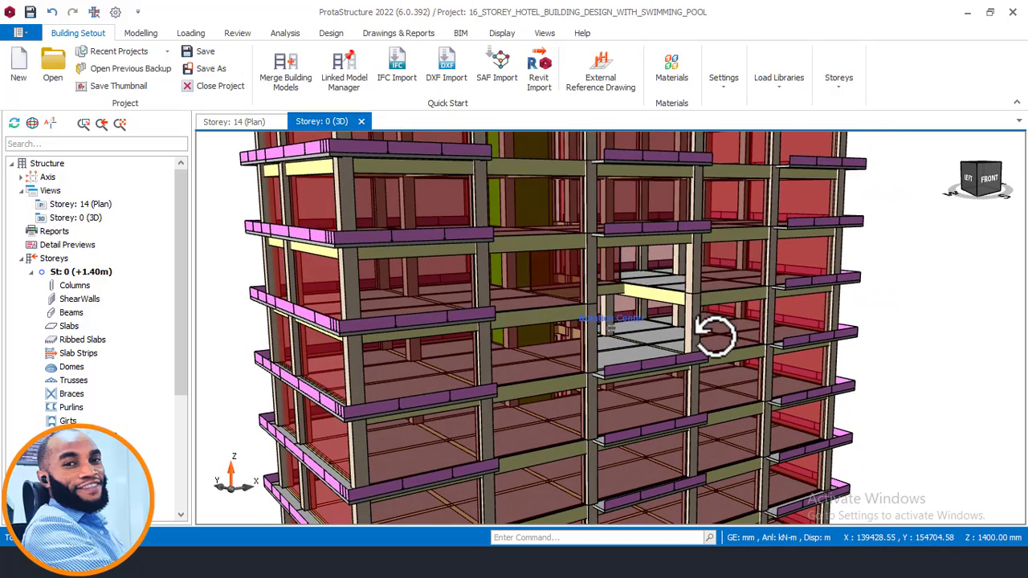
pyautogui.scroll(3, 675, 329)
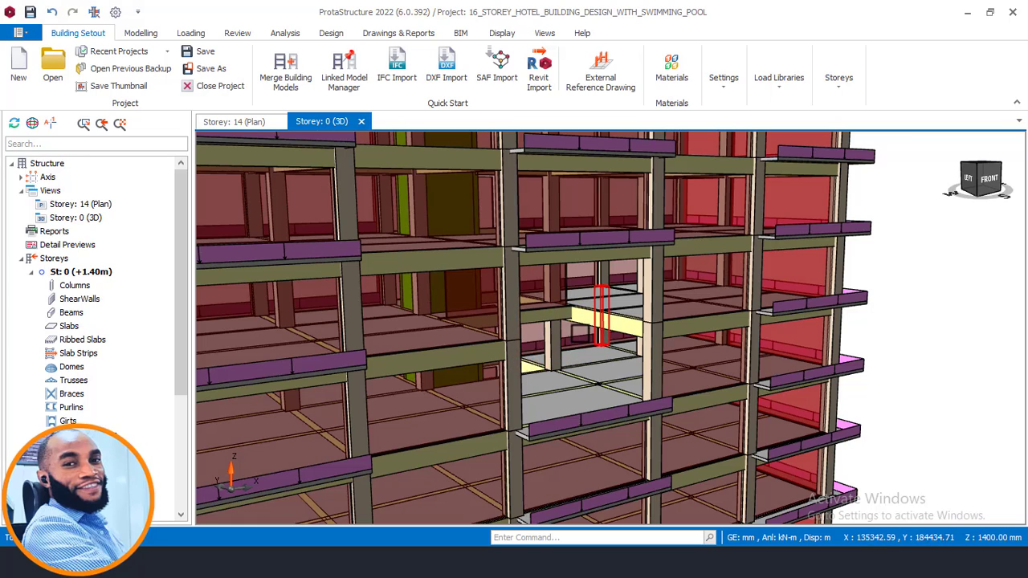
pyautogui.moveTo(633, 333); pyautogui.dragTo(564, 331, button='middle')
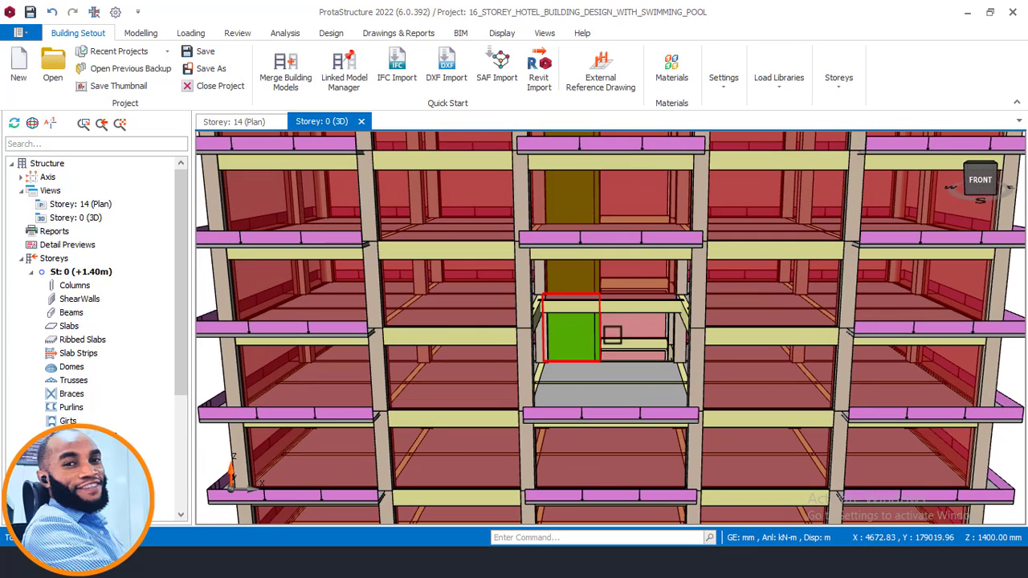
pyautogui.scroll(-2, 333, 446)
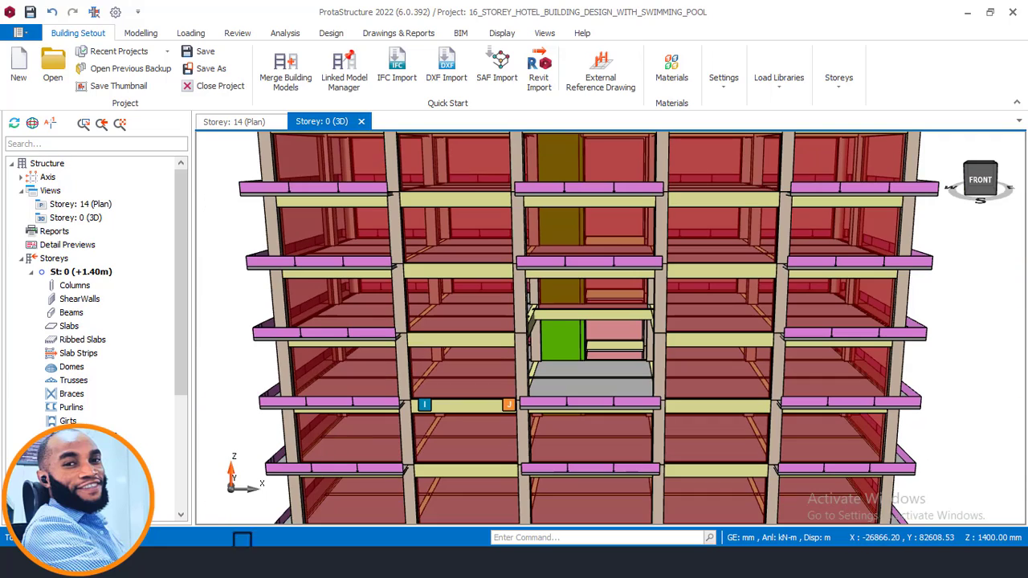
# Compare the green roof opening in the AutoCAD section with the double-height central bay in the ProtaStructure 3D model, from front and side
pyautogui.click(260, 561)
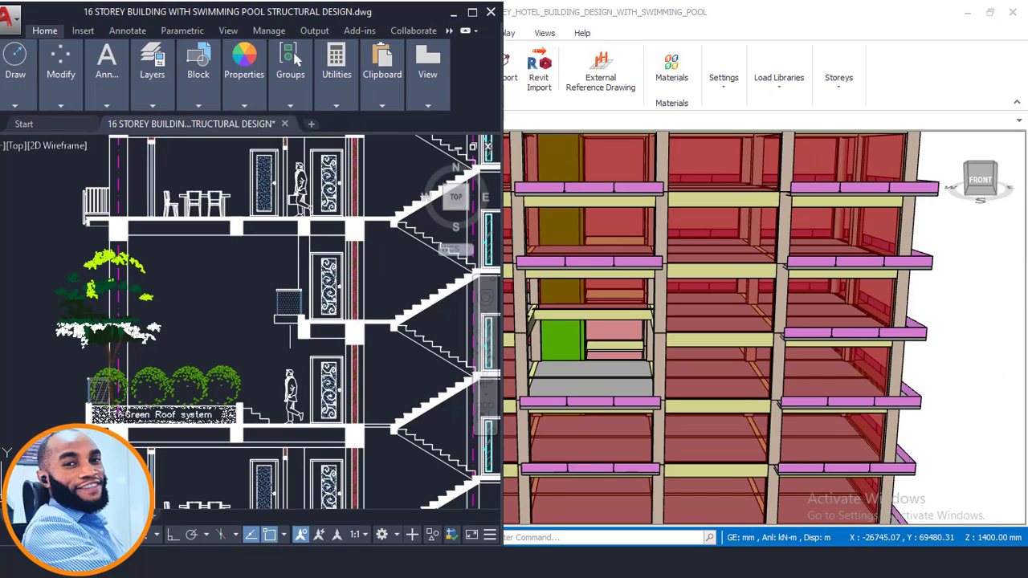
pyautogui.scroll(-2, 142, 294)
pyautogui.scroll(5, 160, 321)
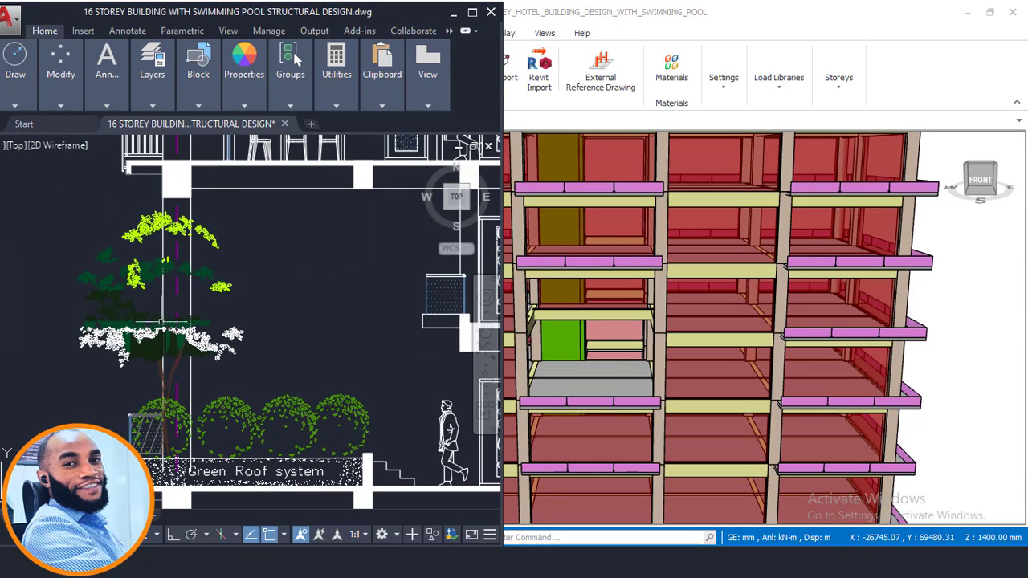
pyautogui.scroll(-2, 181, 233)
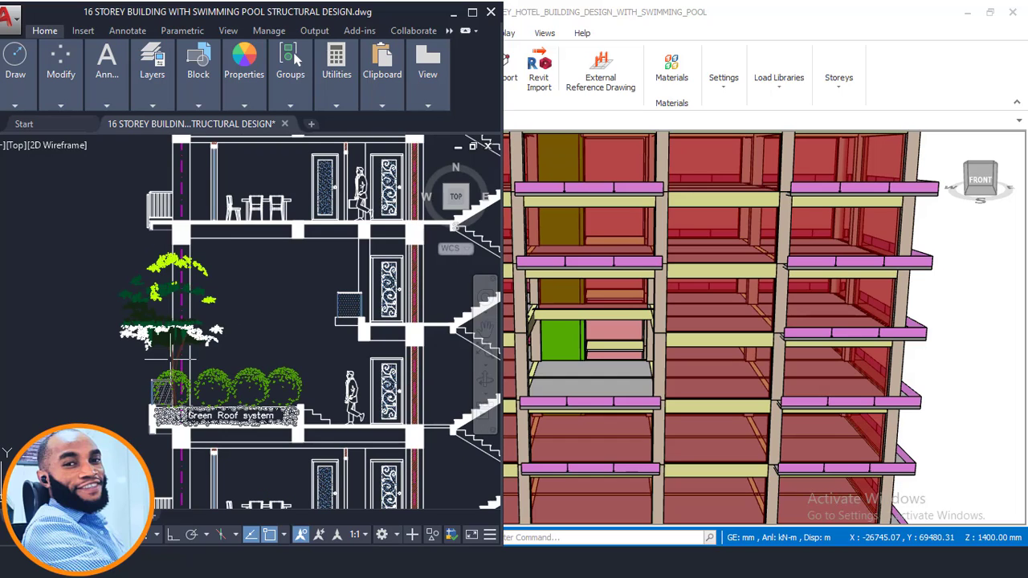
pyautogui.scroll(-1, 767, 292)
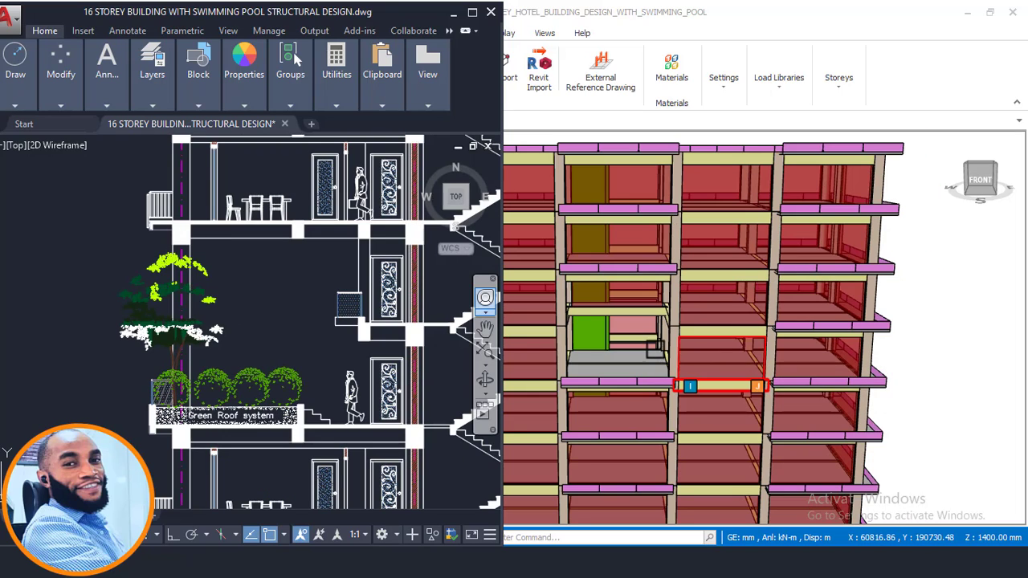
pyautogui.keyDown('shift'); pyautogui.moveTo(654, 350); pyautogui.dragTo(580, 338, button='middle'); pyautogui.keyUp('shift')
pyautogui.scroll(2, 682, 345)
pyautogui.scroll(-2, 683, 322)
pyautogui.scroll(3, 553, 320)
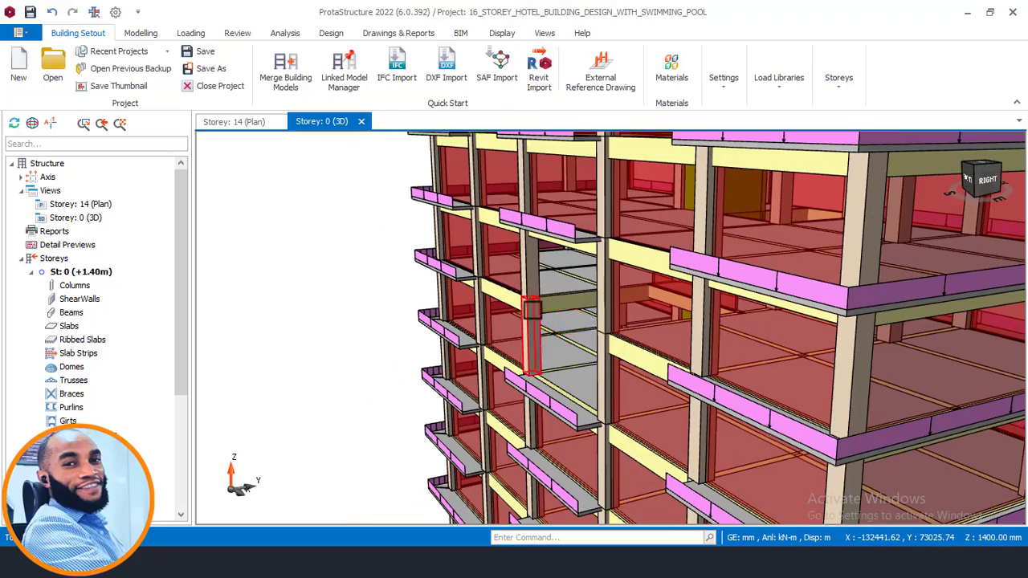
pyautogui.scroll(2, 577, 314)
pyautogui.scroll(-5, 530, 321)
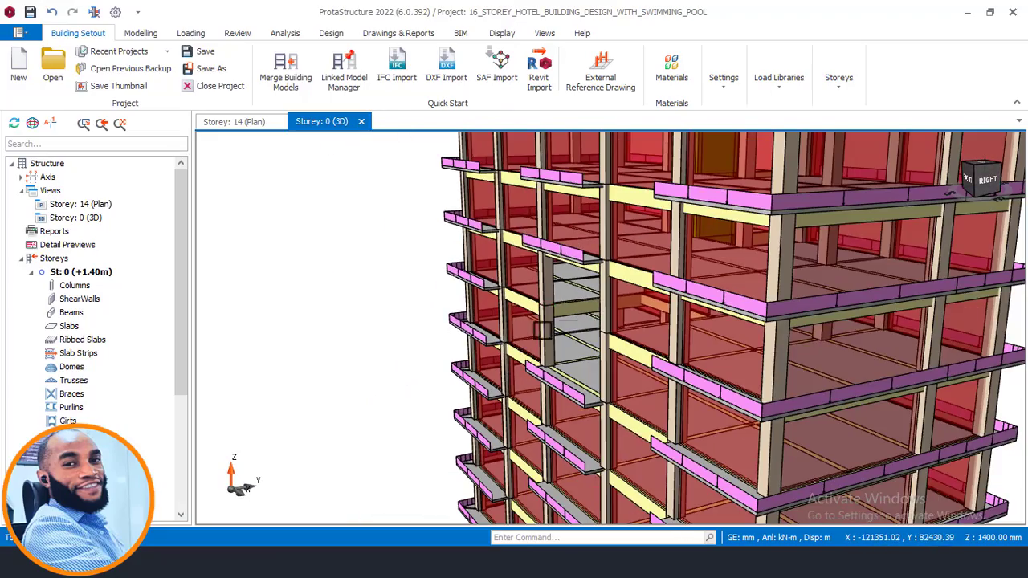
pyautogui.scroll(-1, 617, 301)
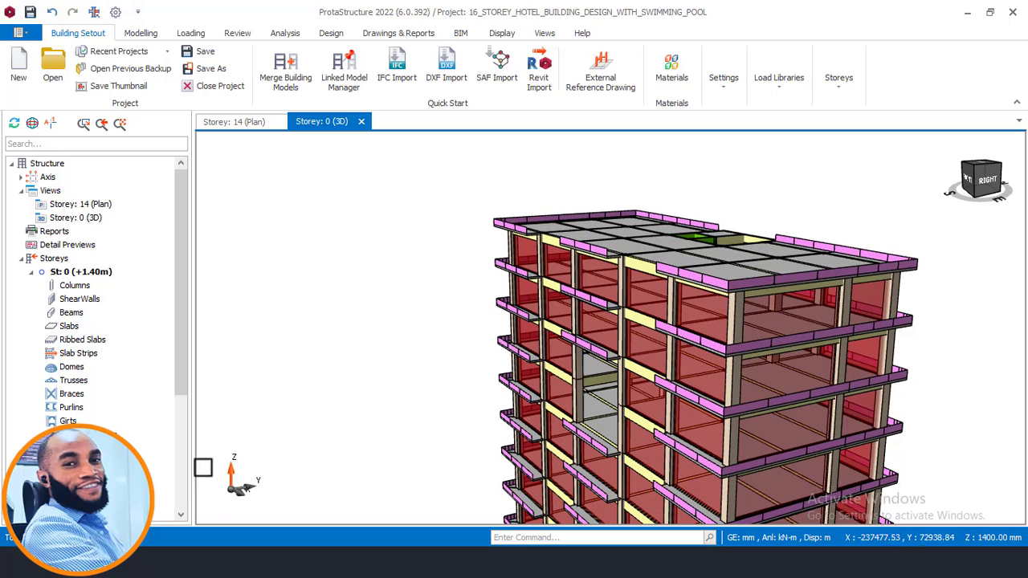
# Compare the full-height AutoCAD section with the upper storeys of the 3D model and look through the storey list in the structure tree
pyautogui.hotkey('alt', 'Tab')
pyautogui.scroll(-3, 313, 312)
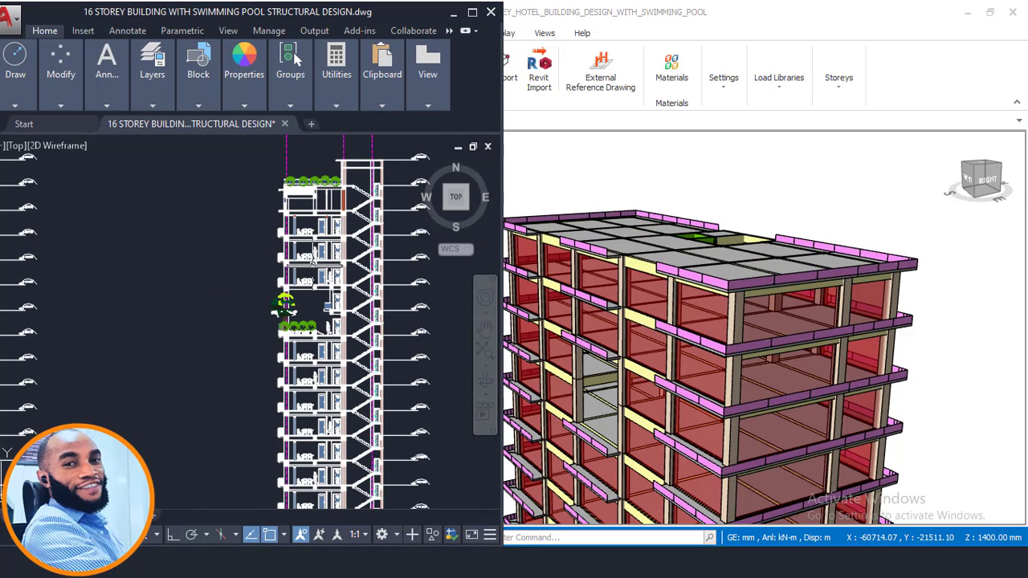
pyautogui.moveTo(313, 311); pyautogui.dragTo(291, 383, button='middle')
pyautogui.scroll(3, 296, 306)
pyautogui.scroll(-3, 305, 294)
pyautogui.moveTo(310, 273); pyautogui.dragTo(278, 215, button='middle')
pyautogui.scroll(-2, 658, 282)
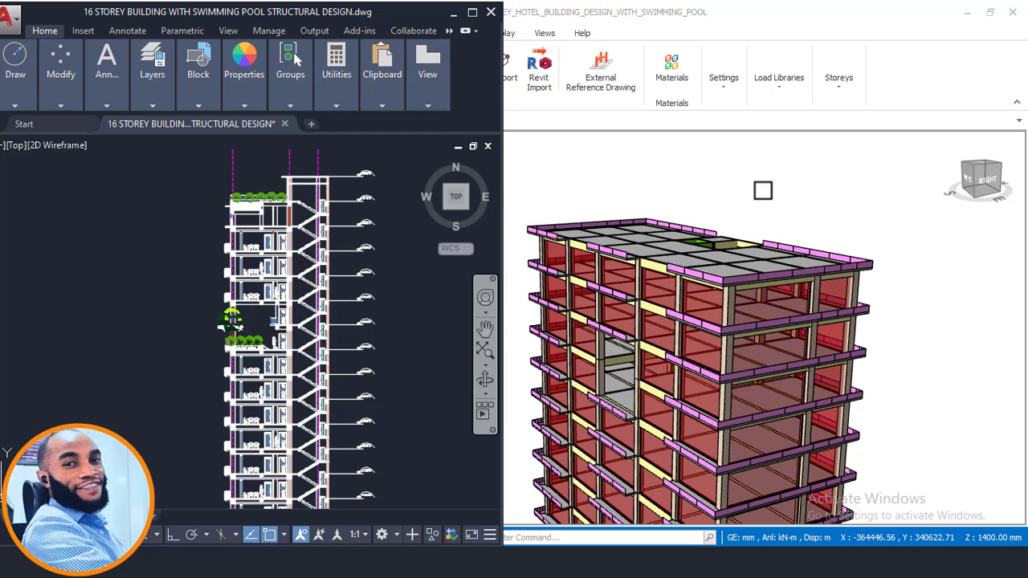
pyautogui.scroll(-2, 716, 217)
pyautogui.moveTo(762, 217); pyautogui.dragTo(779, 175, button='middle')
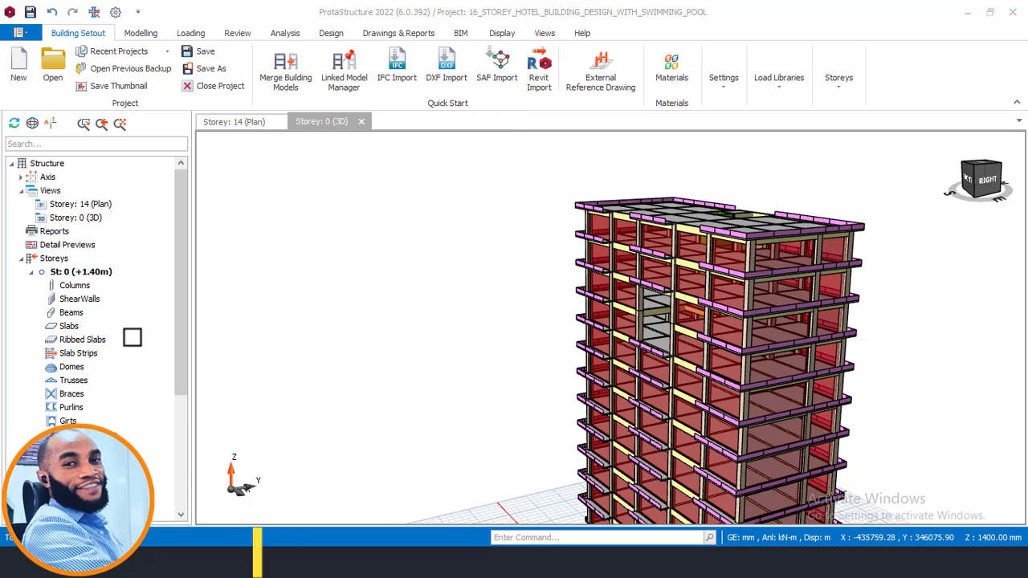
pyautogui.moveTo(184, 276); pyautogui.dragTo(201, 418)
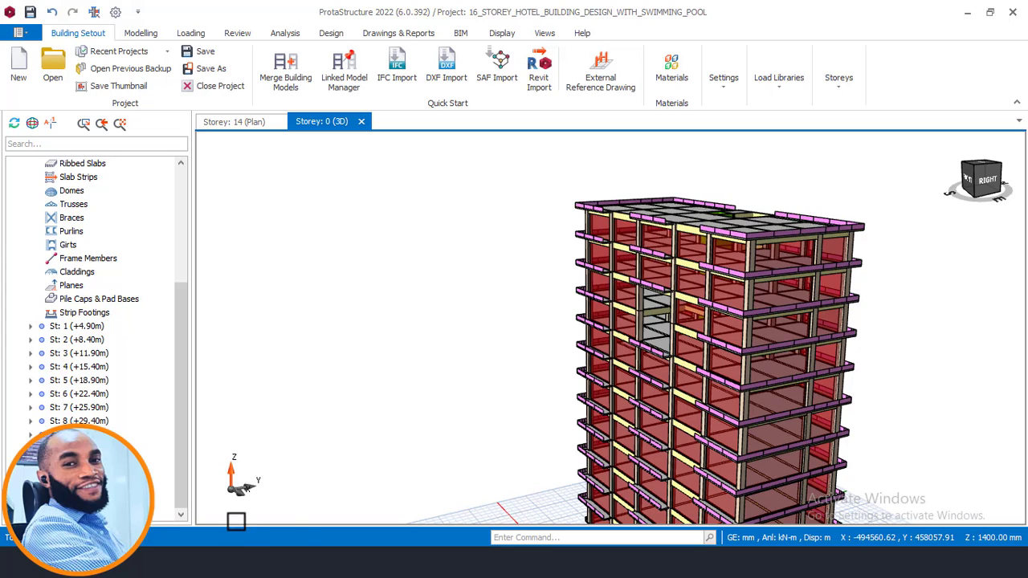
# Switch to AutoCAD and read the storey level marks beside the staircase in the upper part of the section
pyautogui.click(249, 562)
pyautogui.scroll(4, 372, 287)
pyautogui.moveTo(372, 286)
pyautogui.mouseDown(button='middle')
pyautogui.moveTo(355, 253)
pyautogui.moveTo(365, 310)
pyautogui.mouseUp(button='middle')
pyautogui.scroll(2, 365, 347)
pyautogui.moveTo(369, 412); pyautogui.dragTo(351, 441, button='middle')
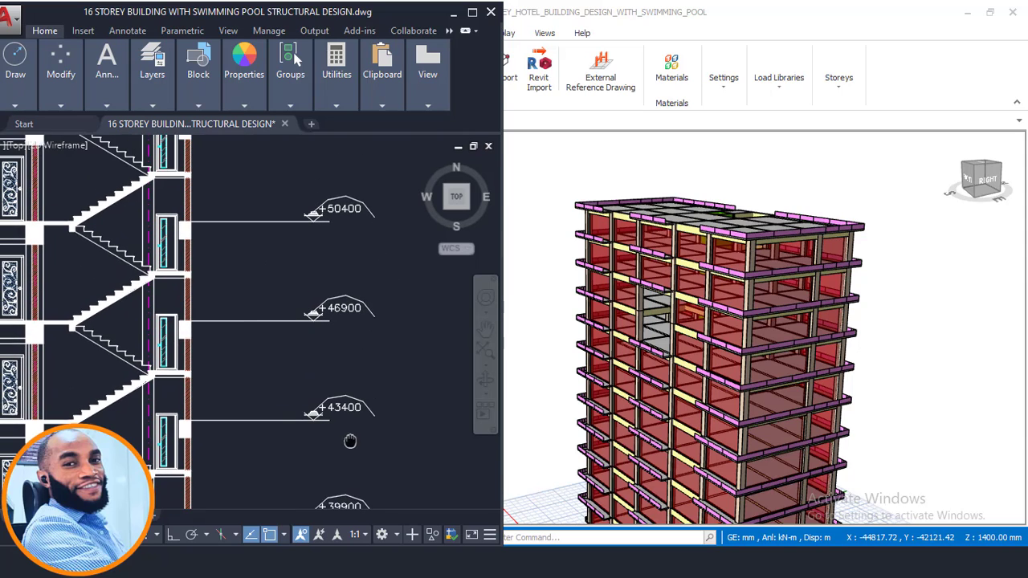
pyautogui.moveTo(328, 268); pyautogui.dragTo(356, 369, button='middle')
pyautogui.scroll(-2, 356, 369)
pyautogui.scroll(6, 376, 354)
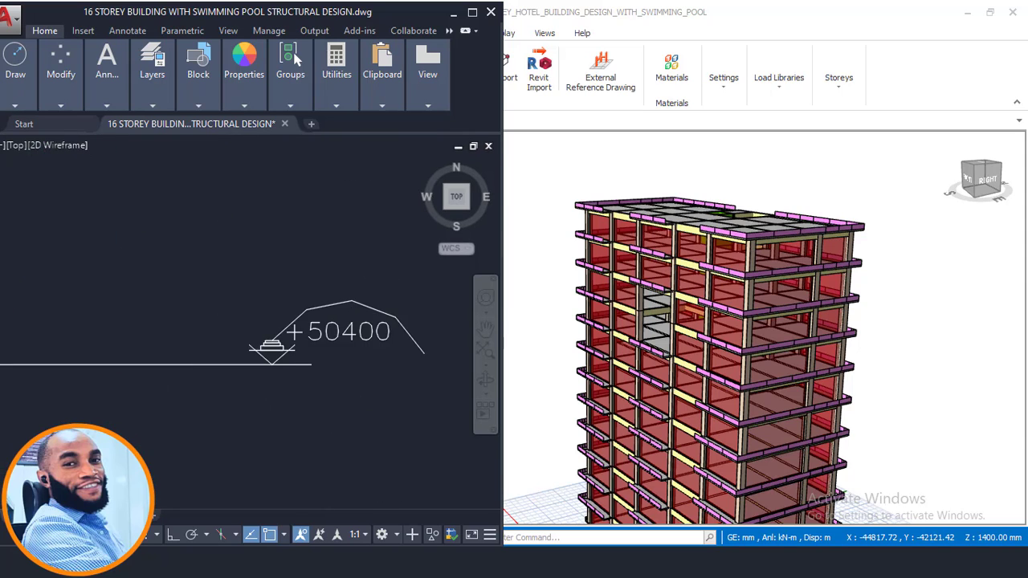
pyautogui.scroll(-2, 331, 308)
# Highlight the +50400 level line together with the floor slab and beams at that level in the section
pyautogui.click(146, 392)
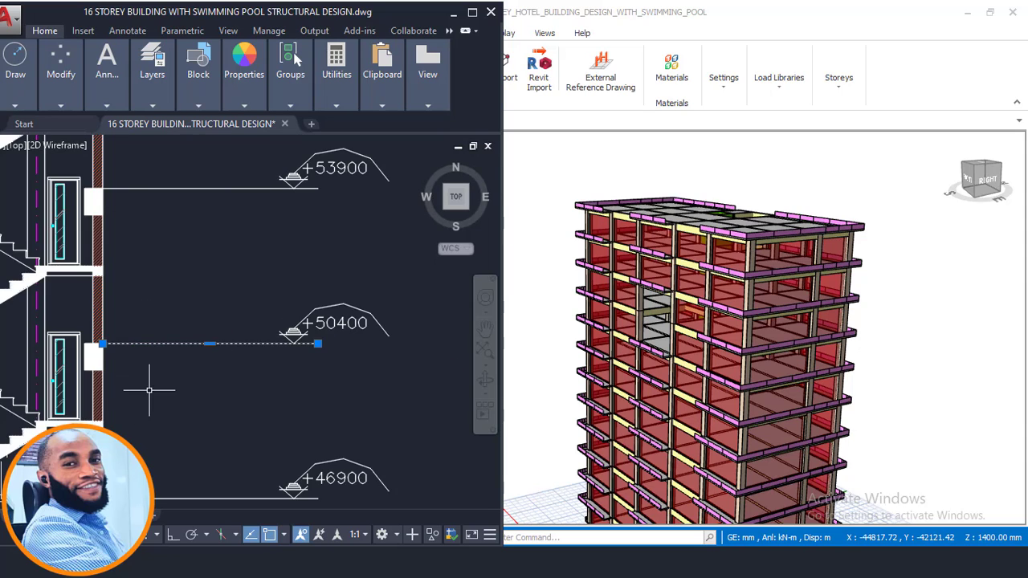
pyautogui.scroll(-5, 344, 318)
pyautogui.scroll(2, 235, 336)
pyautogui.moveTo(328, 309); pyautogui.dragTo(383, 320, button='middle')
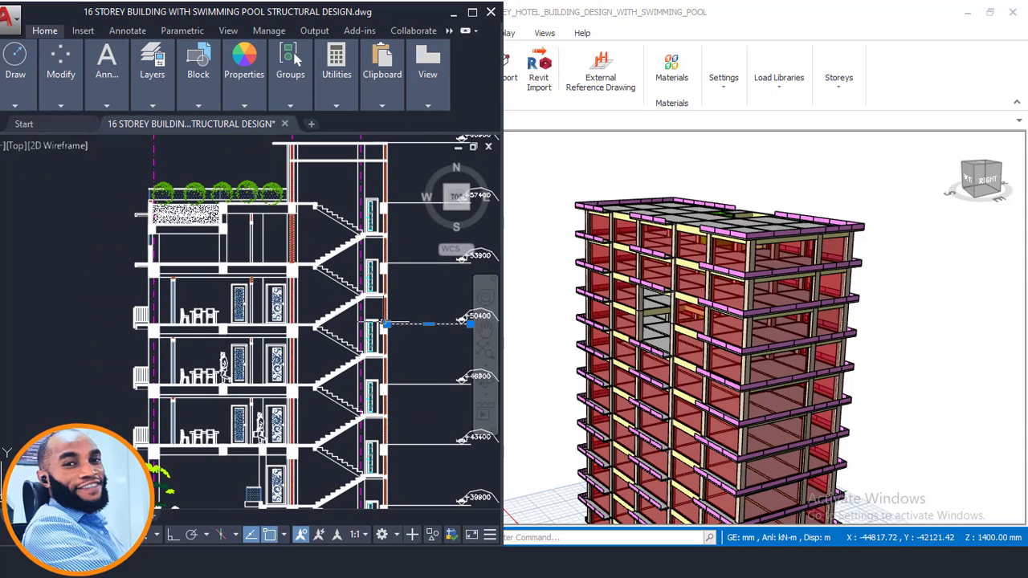
pyautogui.click(312, 348)
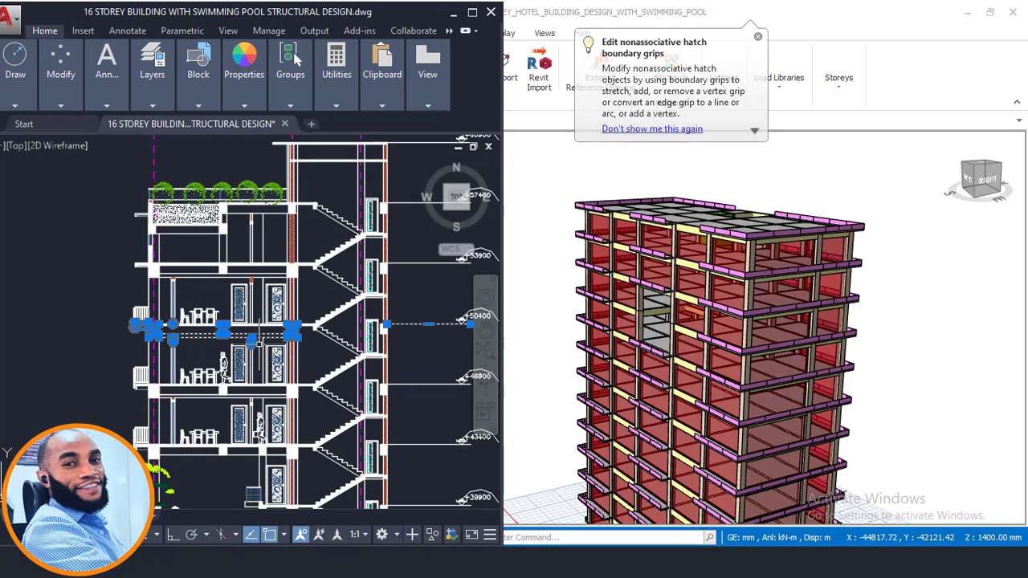
pyautogui.scroll(-4, 252, 340)
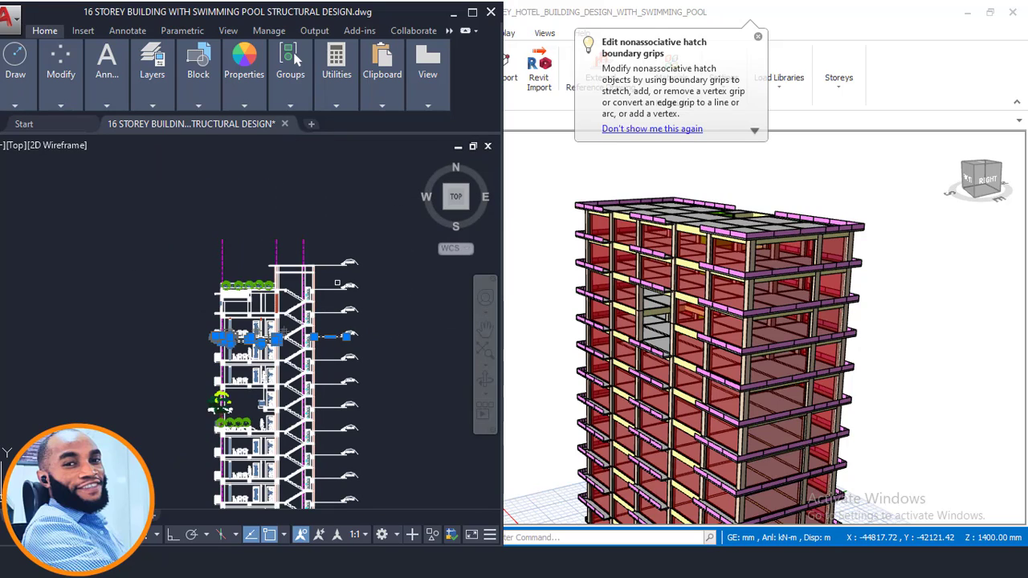
# Maximize the AutoCAD drawing to look over the floor plans and elevations, then return to ProtaStructure to review the upper storeys in 3D
pyautogui.doubleClick(324, 9)
pyautogui.scroll(-5, 402, 344)
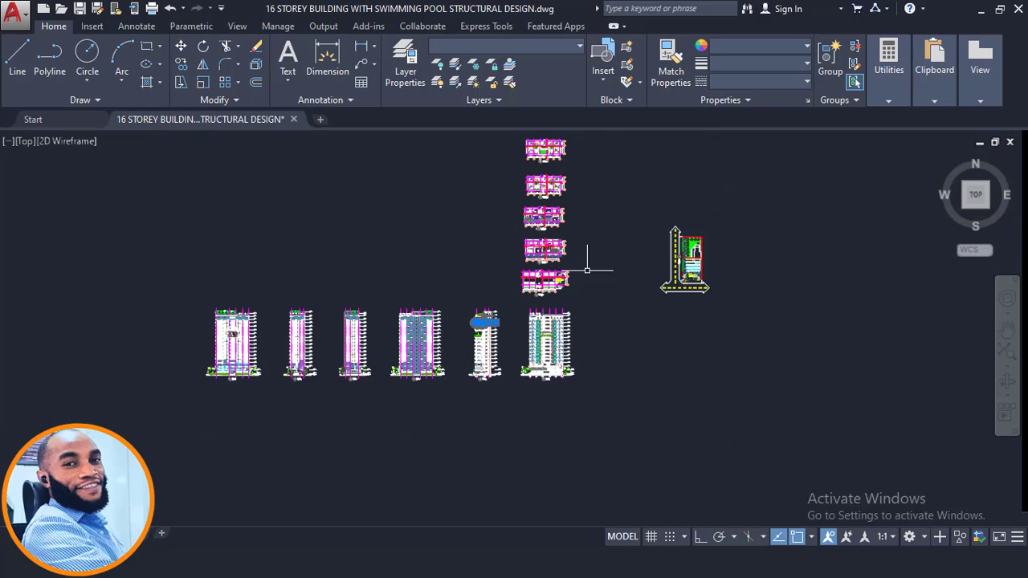
pyautogui.scroll(1, 573, 356)
pyautogui.scroll(5, 498, 329)
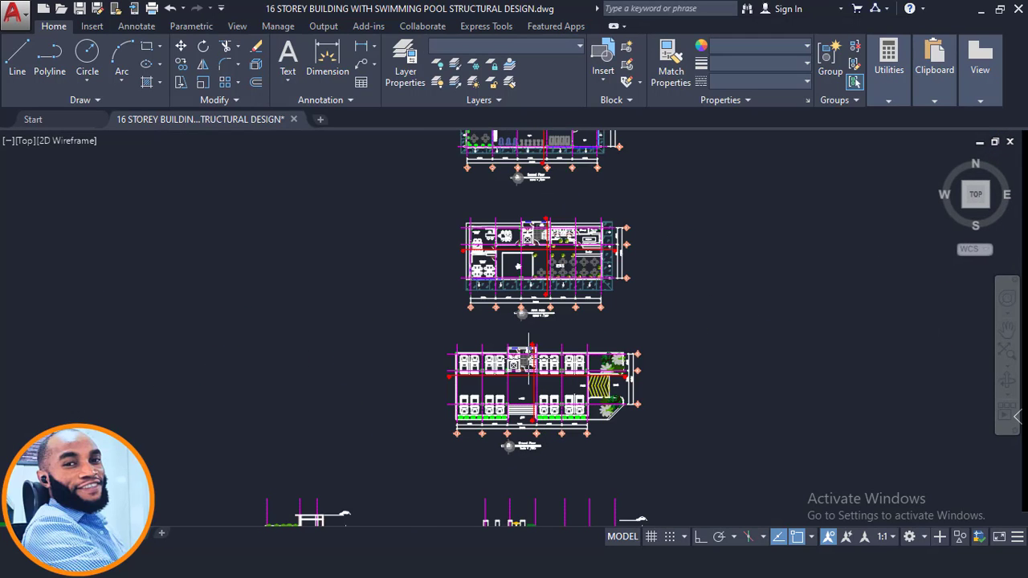
pyautogui.scroll(-2, 529, 346)
pyautogui.moveTo(934, 68)
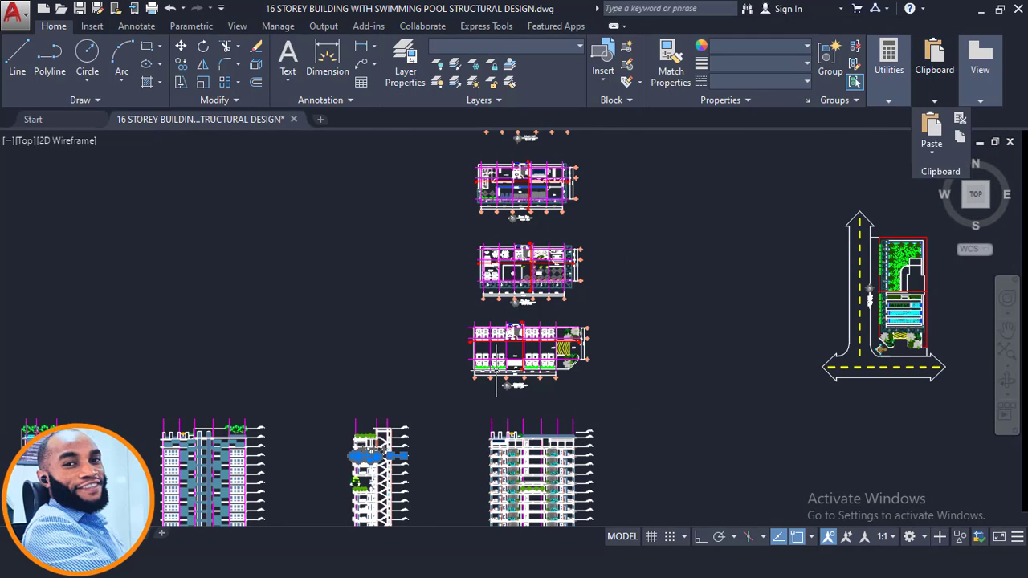
pyautogui.click(984, 11)
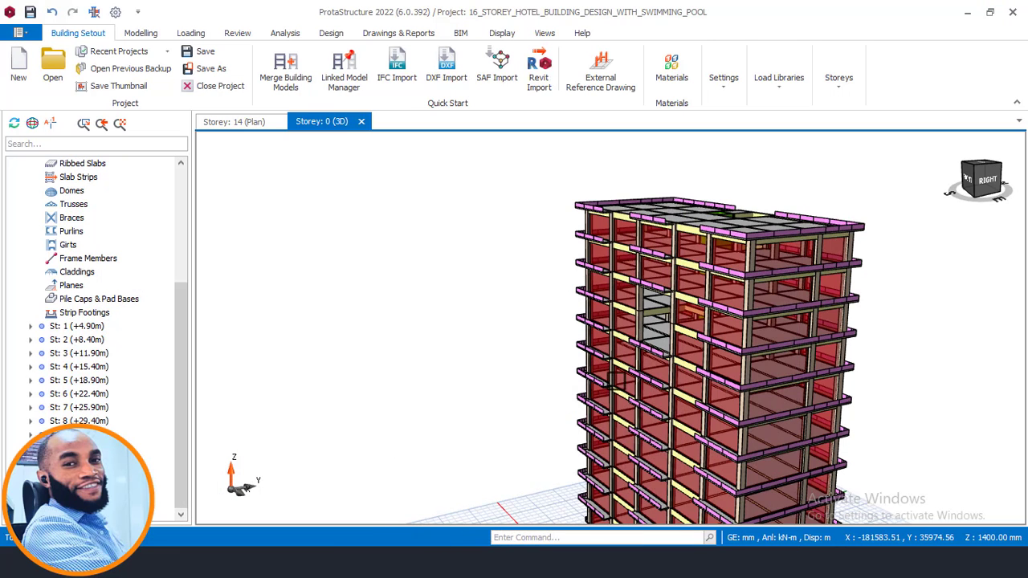
pyautogui.scroll(1, 666, 322)
pyautogui.moveTo(656, 285); pyautogui.dragTo(613, 320, button='middle')
pyautogui.scroll(2, 613, 326)
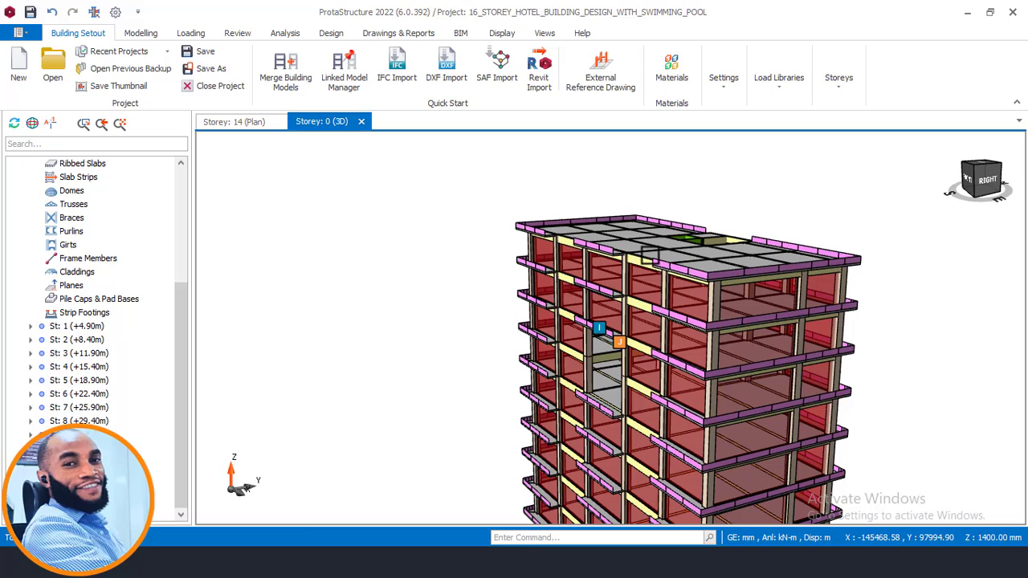
# Return to the AutoCAD section, clear the +50400 selection and highlight the floor slab and beams at the +53900 level
pyautogui.click(288, 562)
pyautogui.scroll(-2, 497, 360)
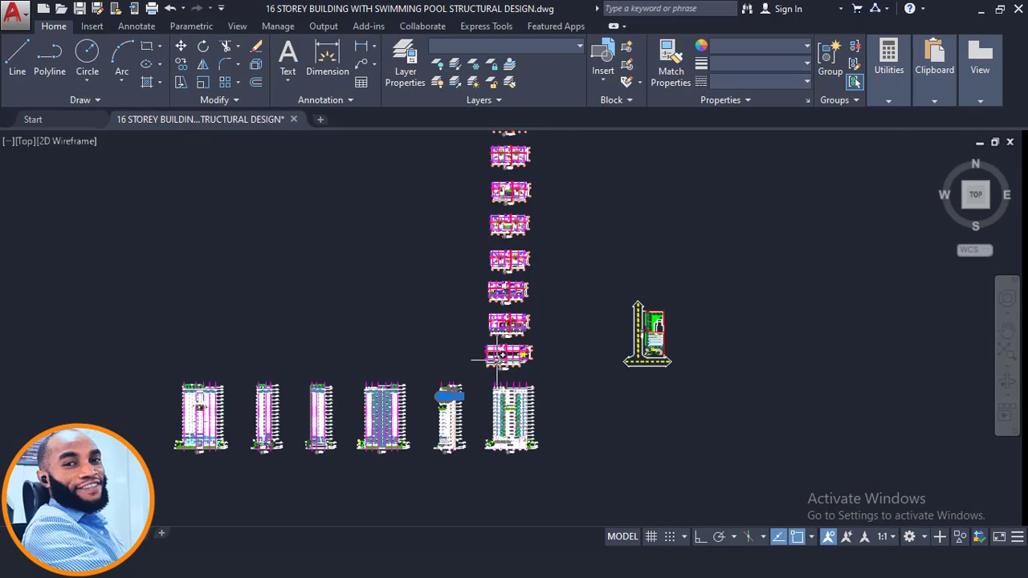
pyautogui.scroll(10, 449, 393)
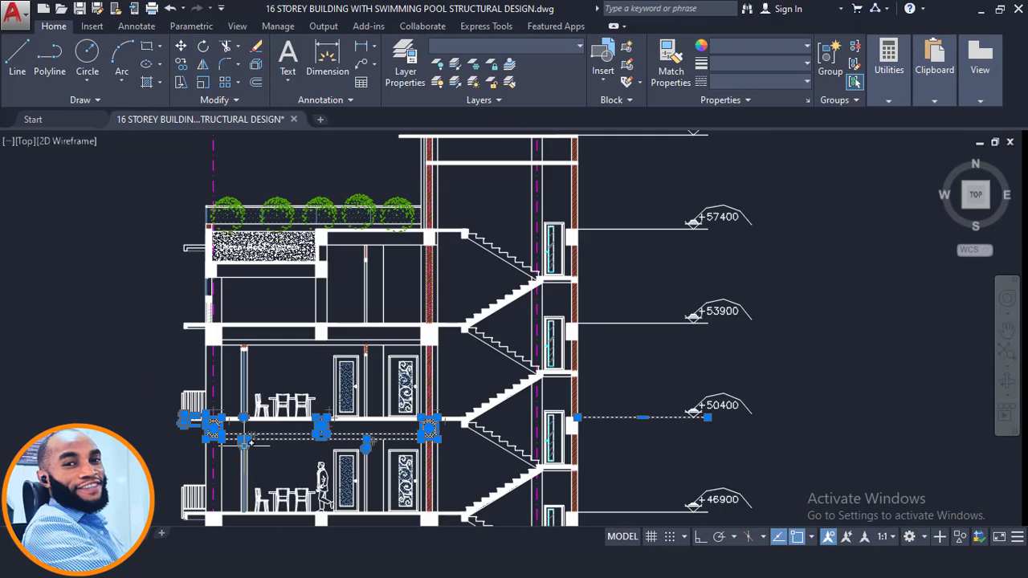
pyautogui.scroll(2, 257, 430)
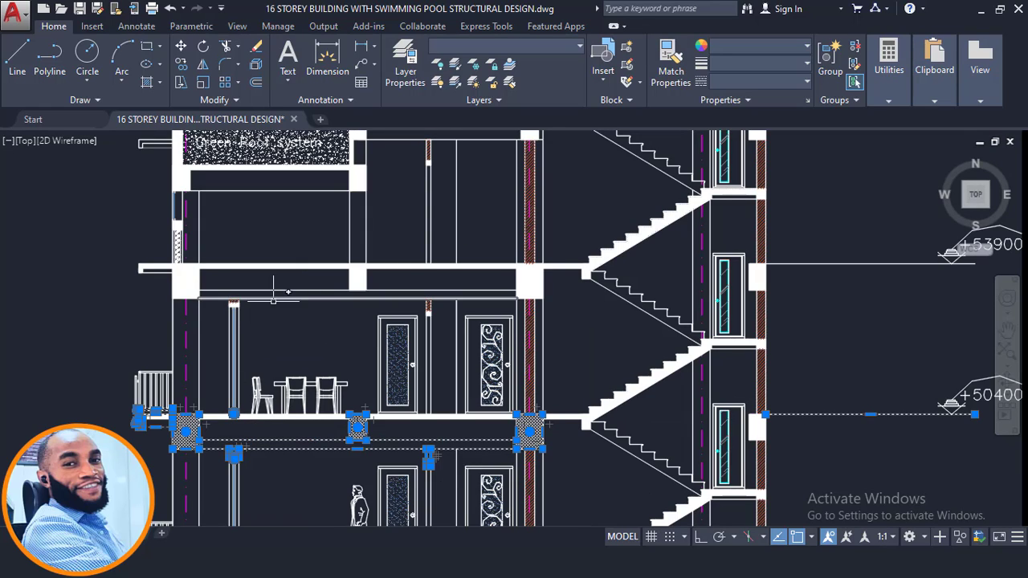
pyautogui.scroll(-2, 364, 333)
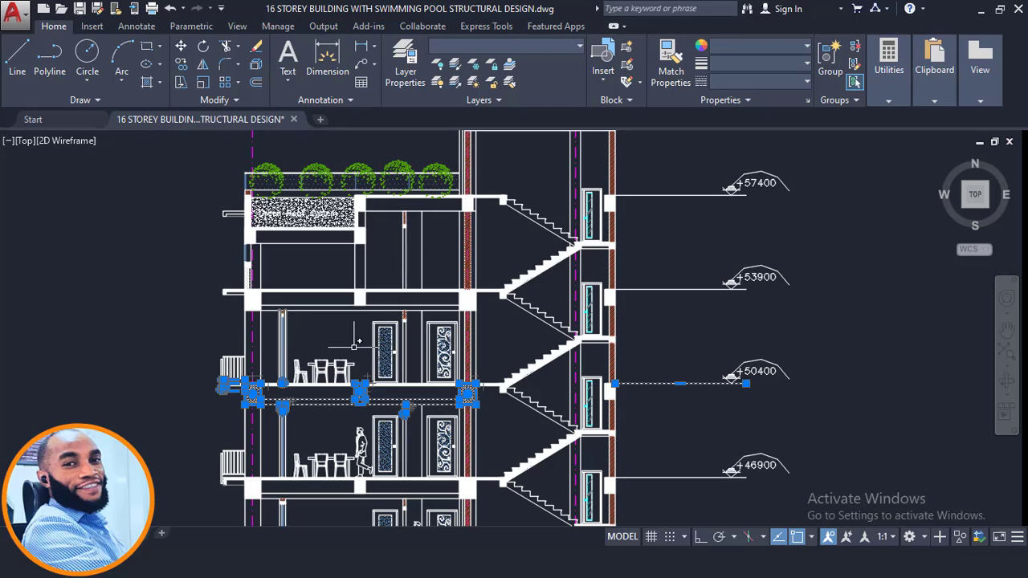
pyautogui.moveTo(289, 340); pyautogui.dragTo(289, 402, button='middle')
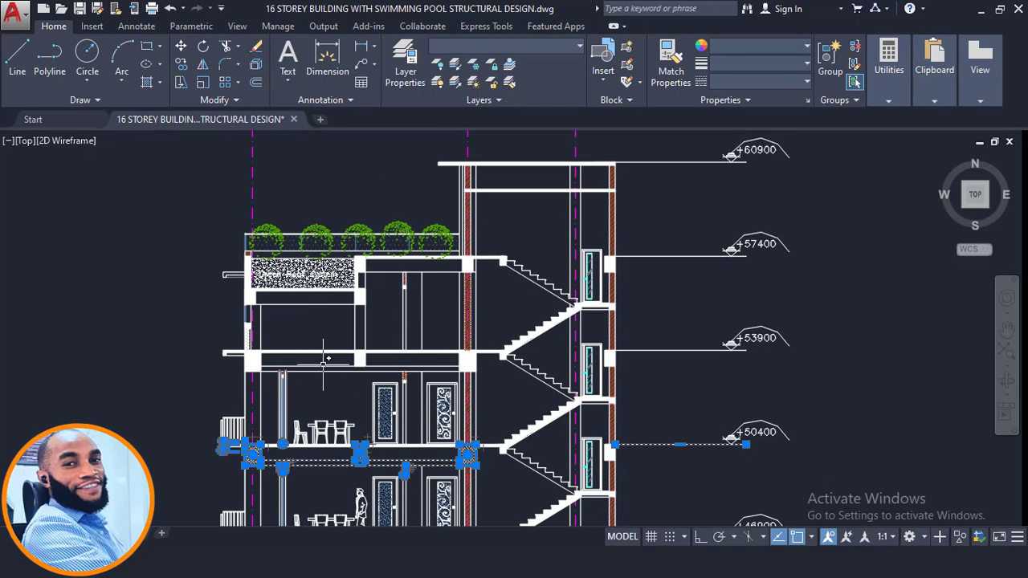
pyautogui.press('Escape')
pyautogui.click(193, 340)
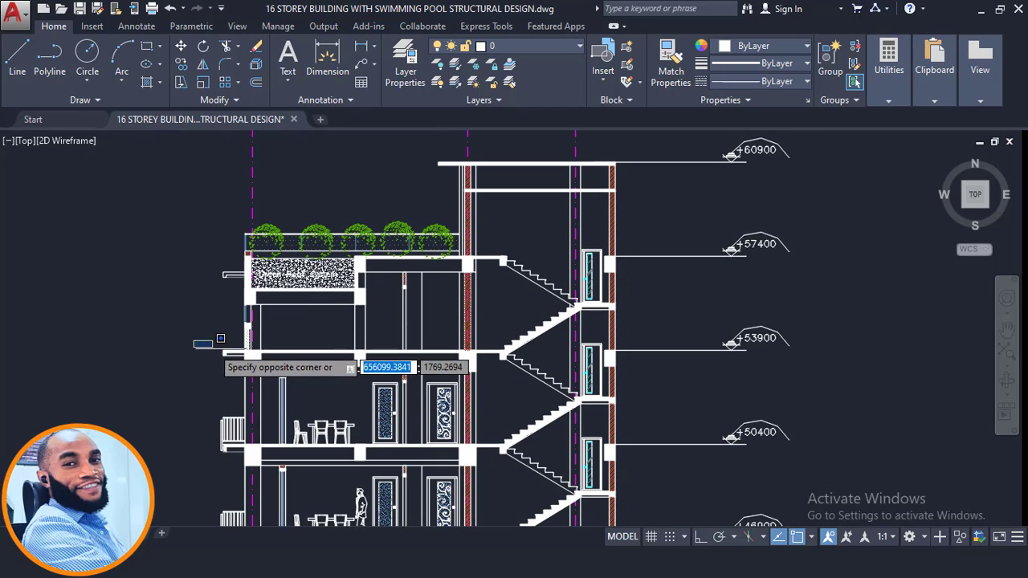
pyautogui.click(511, 366)
# Look through the stacked floor plans to find the 15th Floor (storage floor) plan
pyautogui.scroll(-5, 511, 367)
pyautogui.moveTo(613, 254); pyautogui.dragTo(385, 459, button='middle')
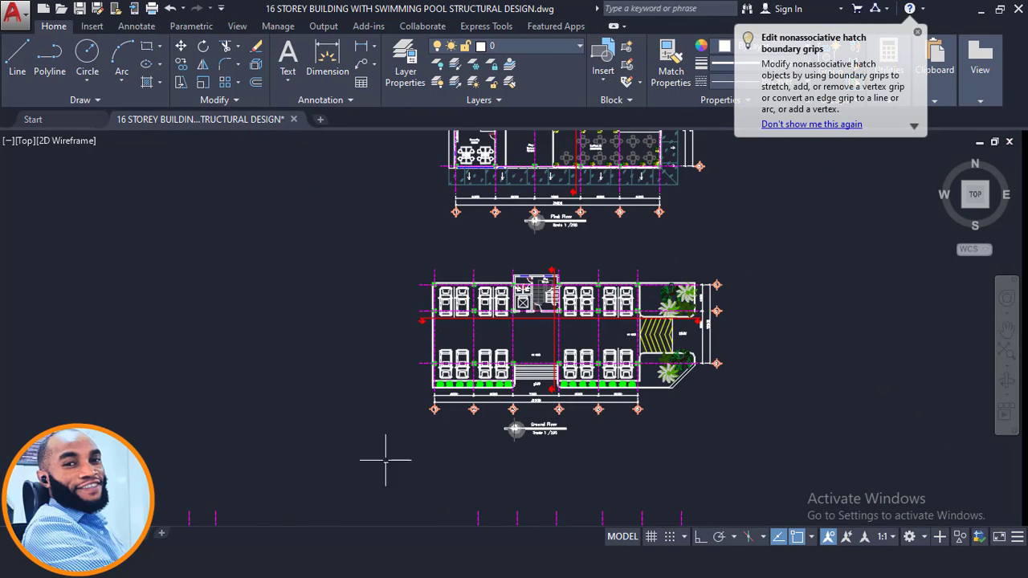
pyautogui.scroll(-1, 446, 404)
pyautogui.moveTo(446, 404); pyautogui.dragTo(455, 480, button='middle')
pyautogui.moveTo(513, 141); pyautogui.dragTo(480, 333, button='middle')
pyautogui.moveTo(503, 170); pyautogui.dragTo(496, 390, button='middle')
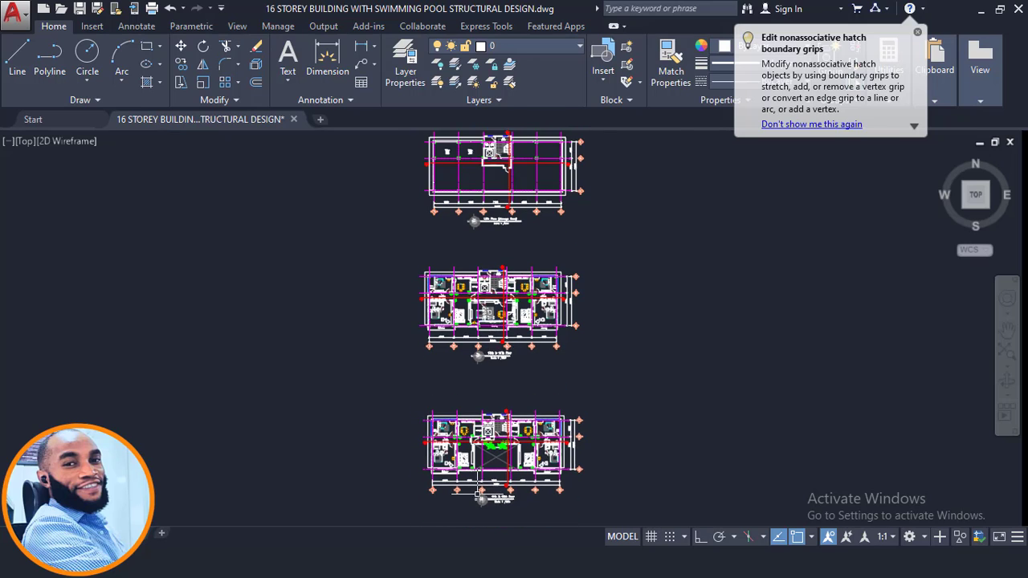
pyautogui.scroll(1, 493, 351)
pyautogui.moveTo(502, 268); pyautogui.dragTo(503, 400, button='middle')
pyautogui.moveTo(500, 312); pyautogui.dragTo(495, 443, button='middle')
pyautogui.scroll(8, 456, 325)
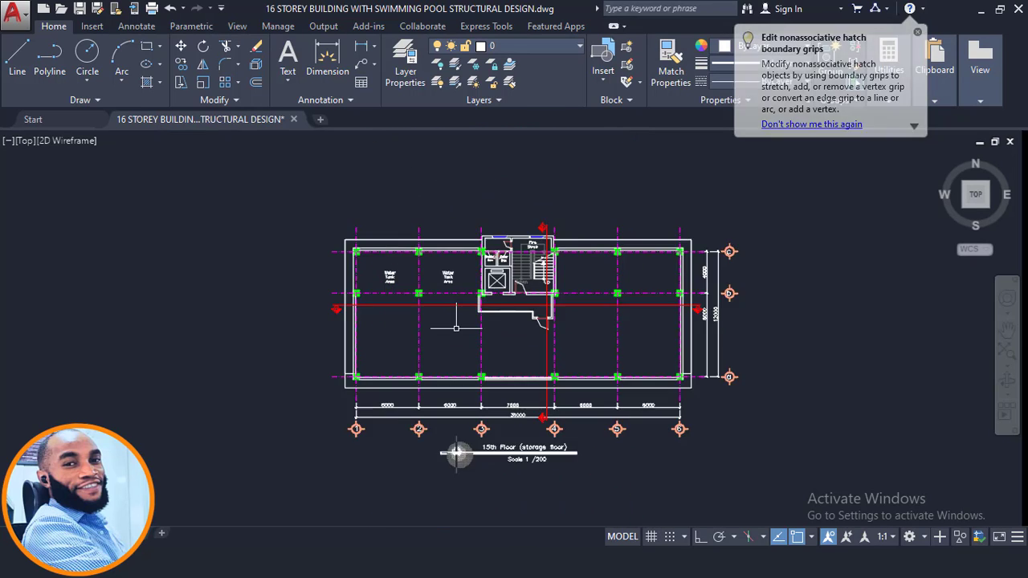
# Examine the two water tank areas and their surrounding columns on the 15th floor plan
pyautogui.moveTo(424, 213); pyautogui.dragTo(431, 293, button='middle')
pyautogui.scroll(2, 436, 265)
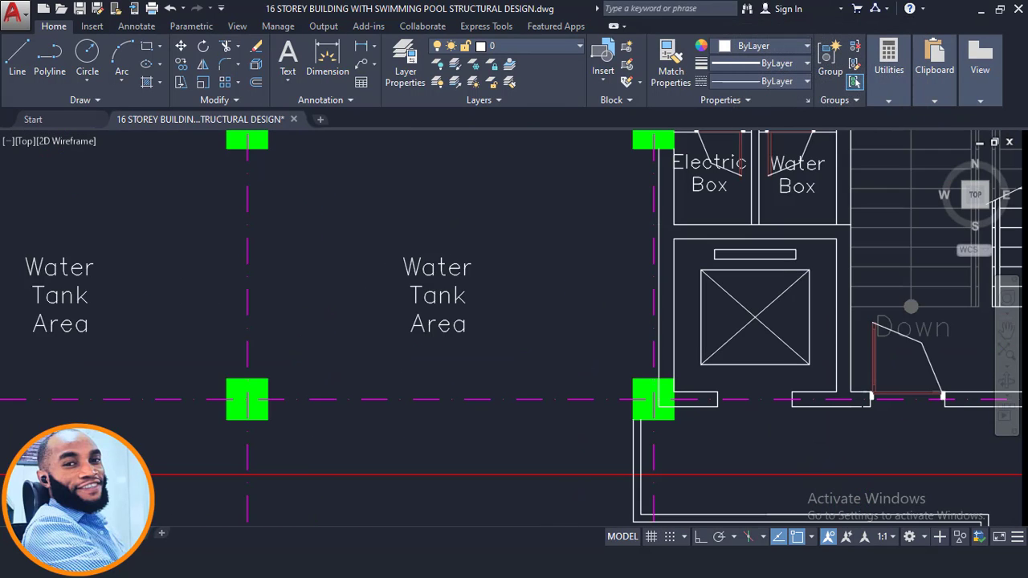
pyautogui.click(393, 226)
pyautogui.click(501, 259)
pyautogui.scroll(-3, 492, 253)
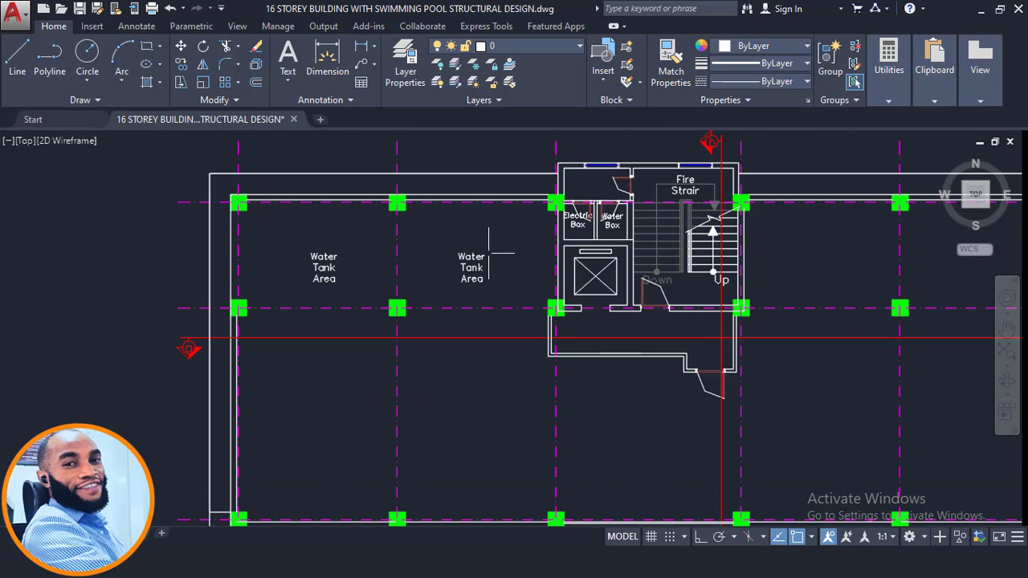
pyautogui.scroll(4, 338, 255)
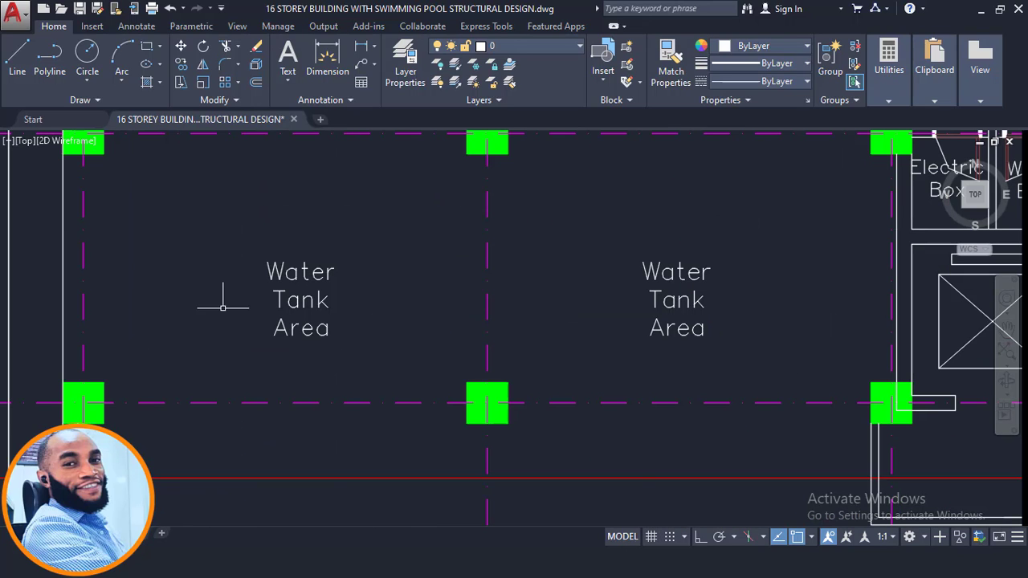
pyautogui.scroll(-5, 326, 233)
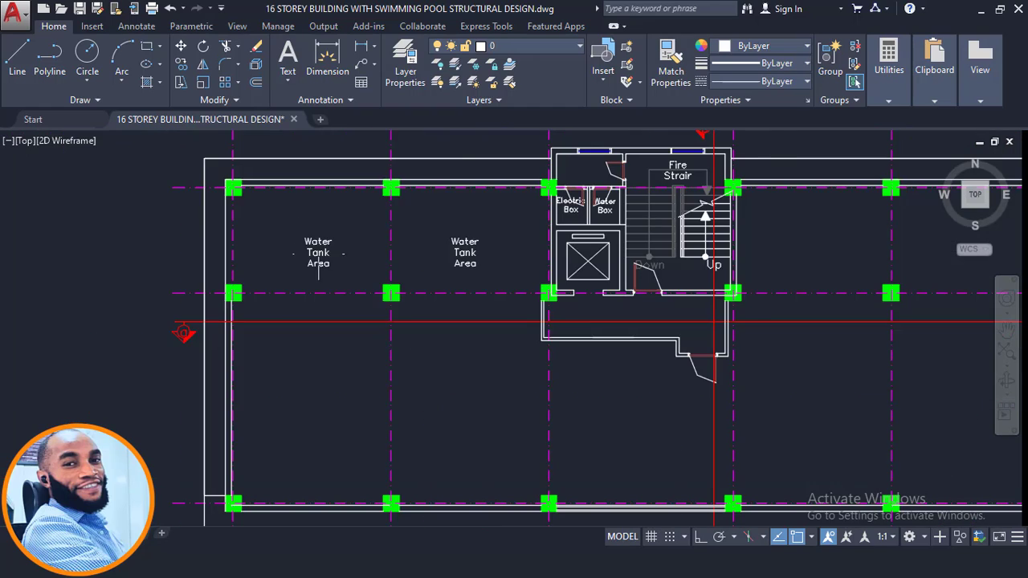
# Examine the 15th Floor (storage floor) plan around the water tank areas, the lift and stair core and the grid dimensions
pyautogui.scroll(2, 287, 215)
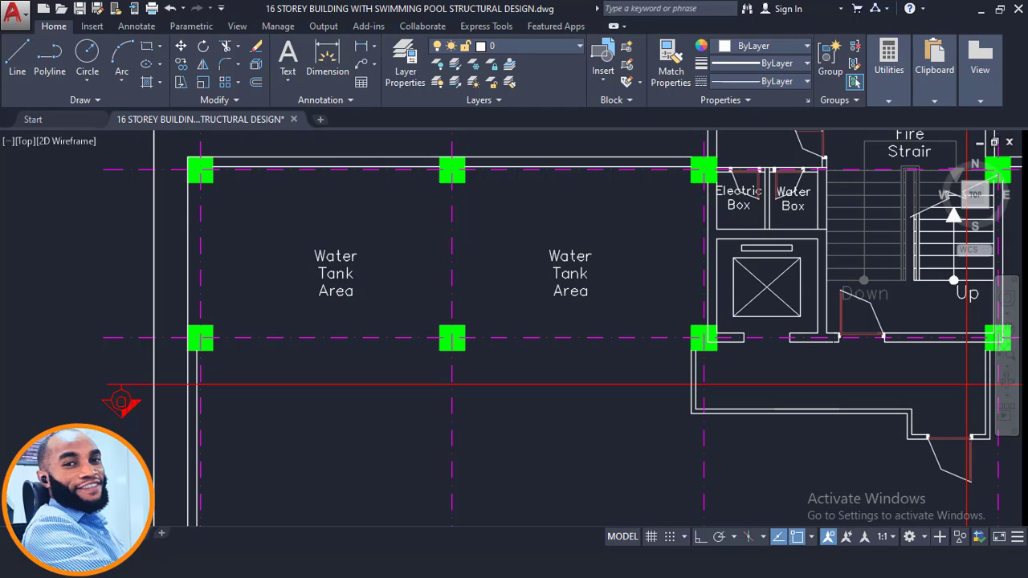
pyautogui.scroll(-4, 420, 223)
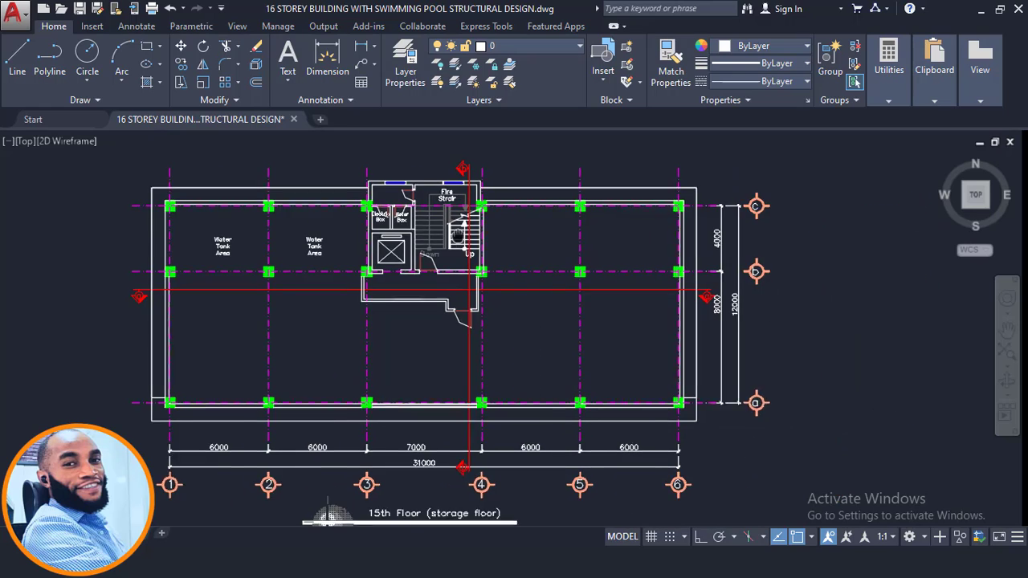
pyautogui.scroll(-2, 336, 231)
pyautogui.scroll(2, 307, 246)
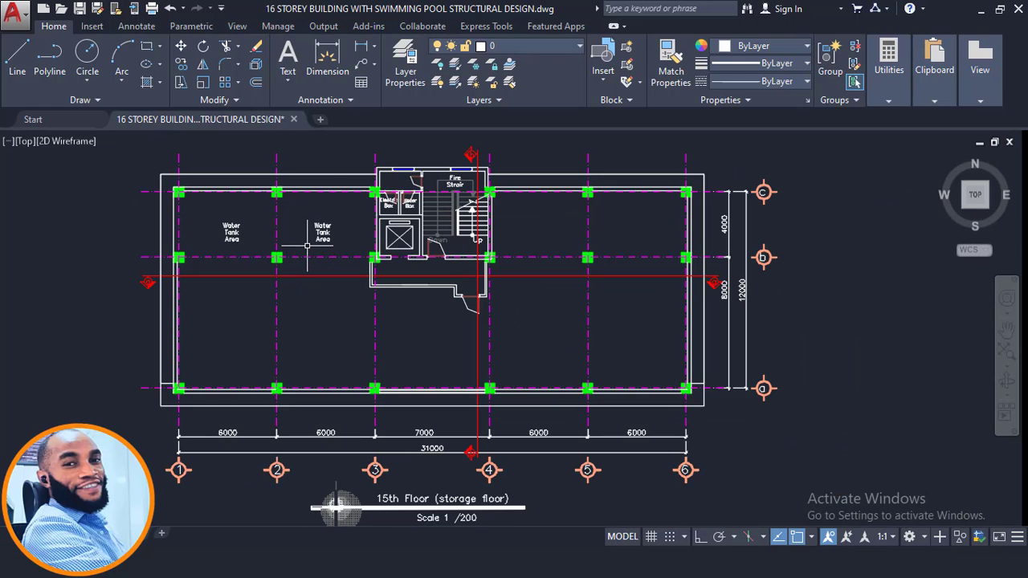
pyautogui.moveTo(300, 221); pyautogui.dragTo(355, 225, button='middle')
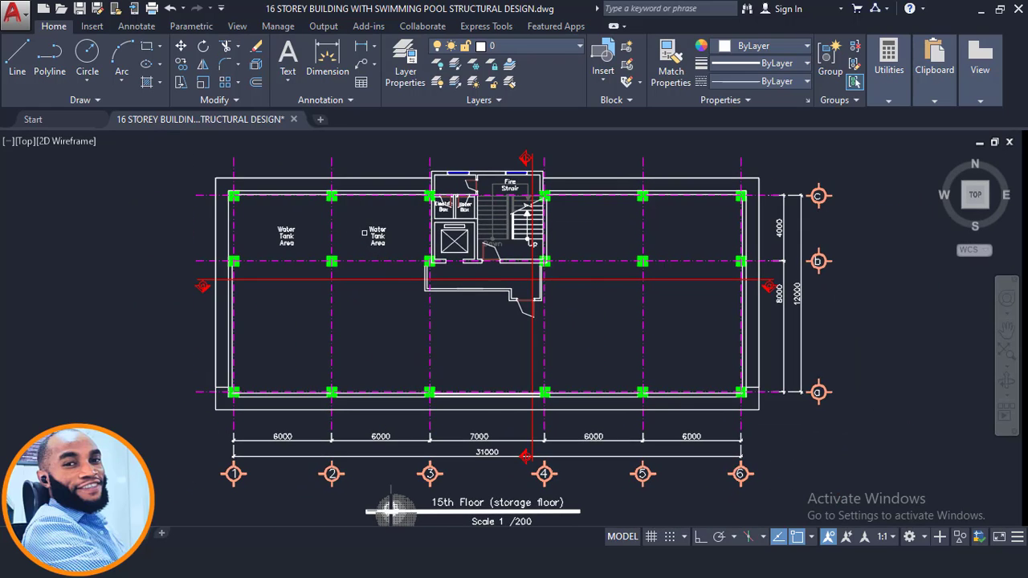
pyautogui.scroll(-2, 413, 256)
pyautogui.scroll(2, 386, 438)
pyautogui.moveTo(513, 383); pyautogui.dragTo(517, 417, button='middle')
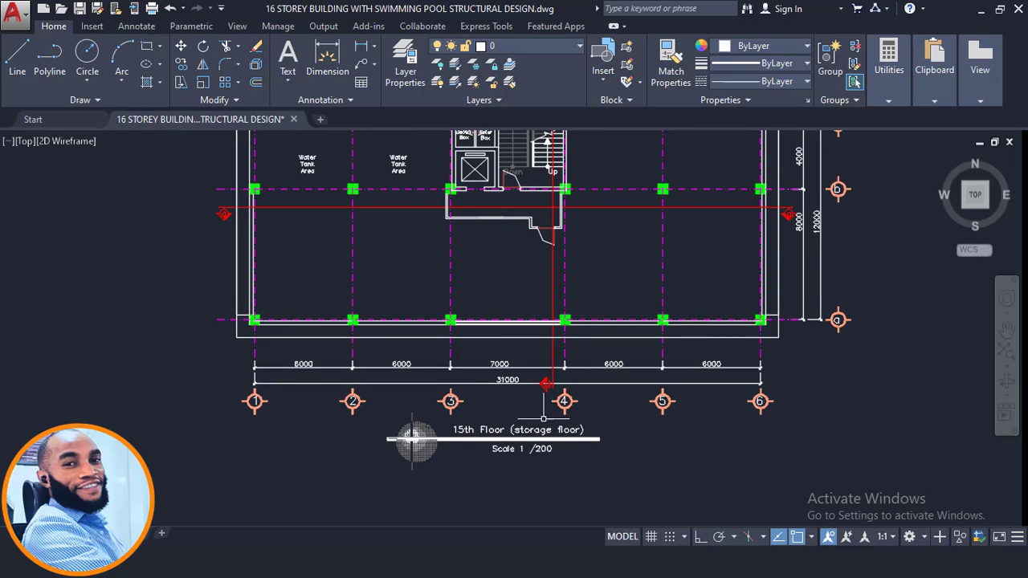
pyautogui.scroll(1, 461, 443)
pyautogui.scroll(-1, 525, 409)
pyautogui.moveTo(485, 363); pyautogui.dragTo(500, 448, button='middle')
pyautogui.scroll(2, 474, 221)
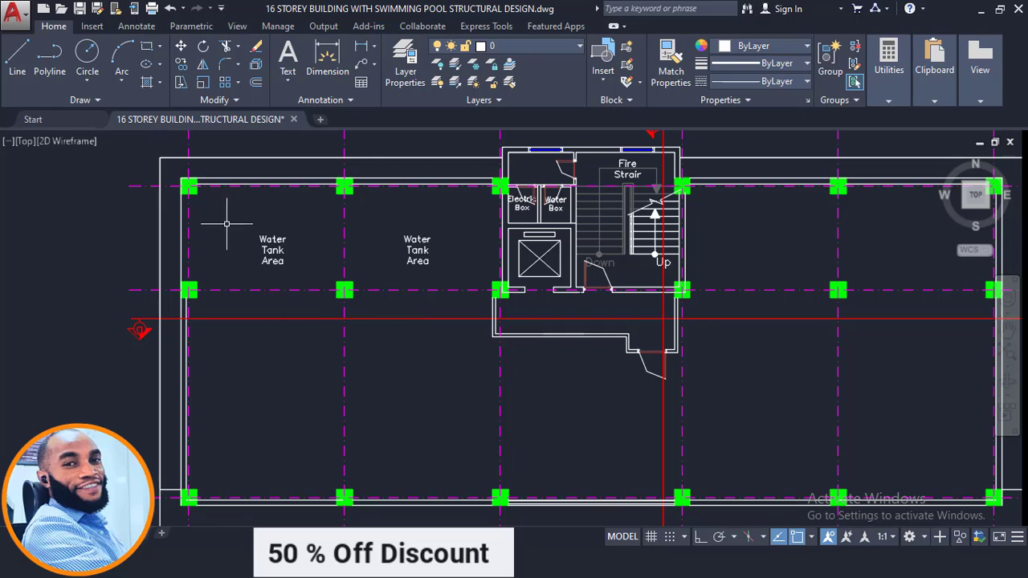
# Look through the stacked floor plans around the 15th floor and find the building sections below them
pyautogui.scroll(-2, 369, 231)
pyautogui.scroll(-5, 369, 232)
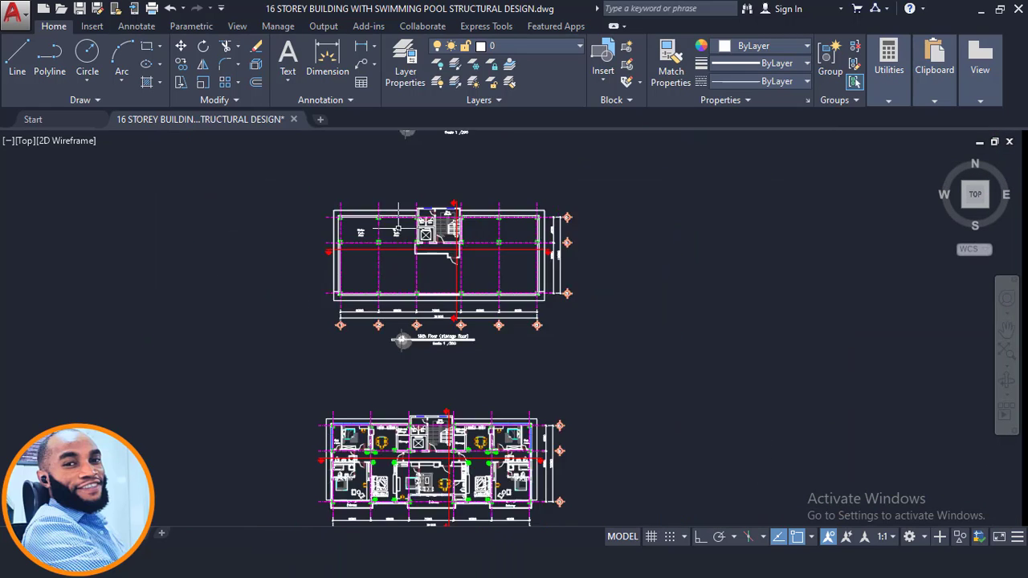
pyautogui.scroll(4, 481, 227)
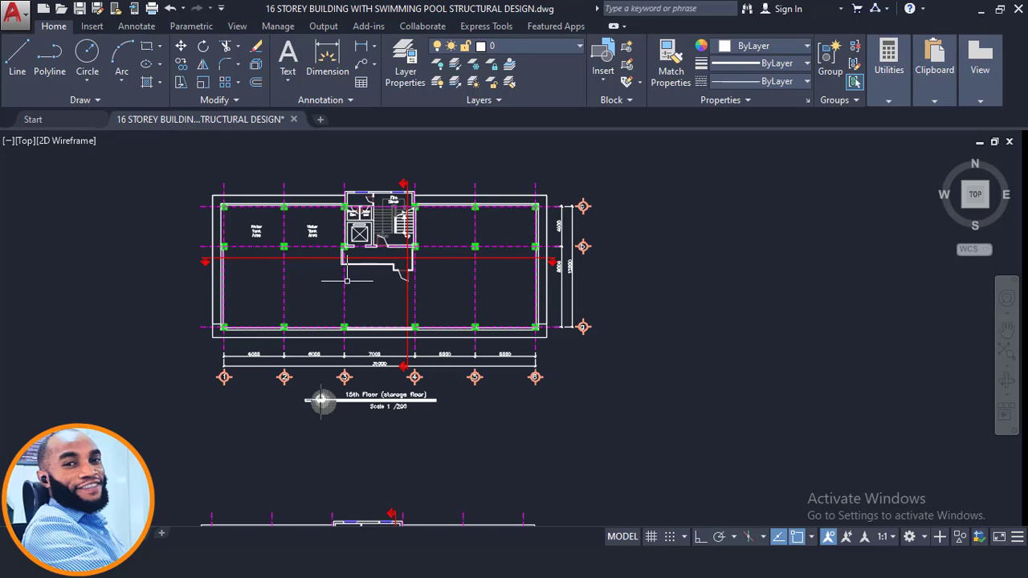
pyautogui.moveTo(347, 281); pyautogui.dragTo(439, 391, button='middle')
pyautogui.scroll(-2, 440, 390)
pyautogui.moveTo(466, 310); pyautogui.dragTo(516, 207, button='middle')
pyautogui.scroll(-8, 404, 390)
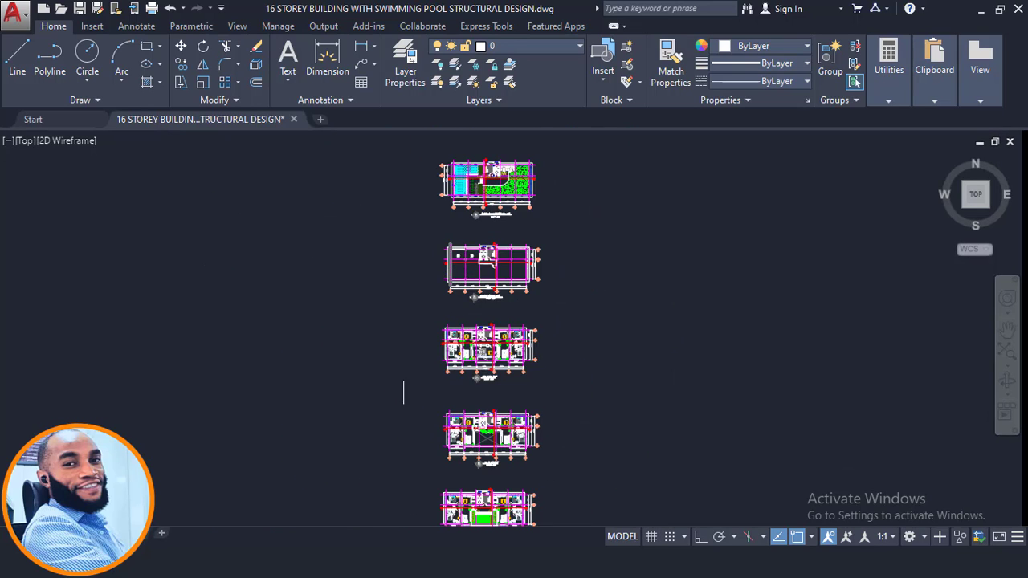
pyautogui.scroll(10, 482, 367)
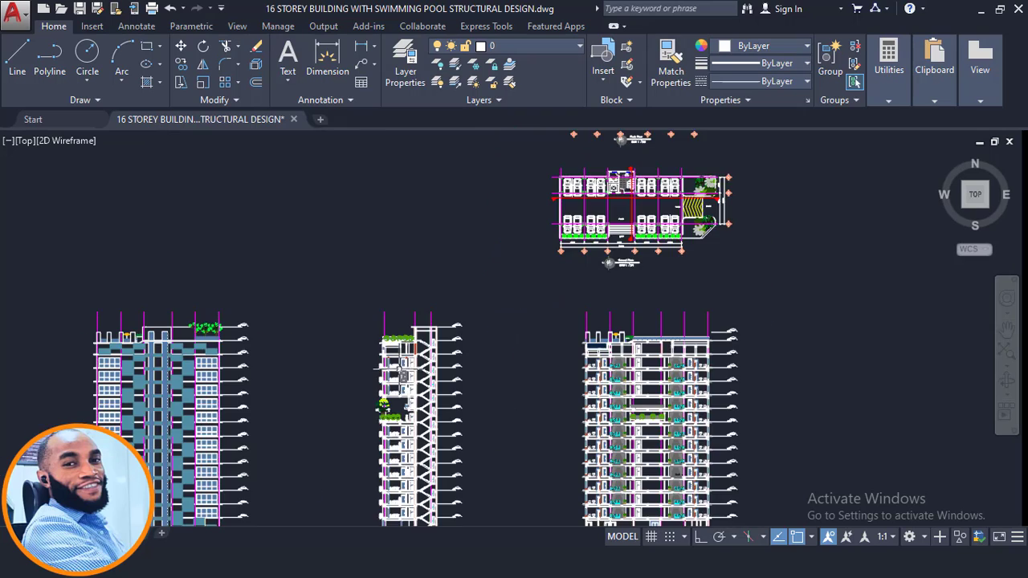
# Examine the upper storeys in the section through the staircase, especially the floor below the green roof system
pyautogui.scroll(3, 372, 297)
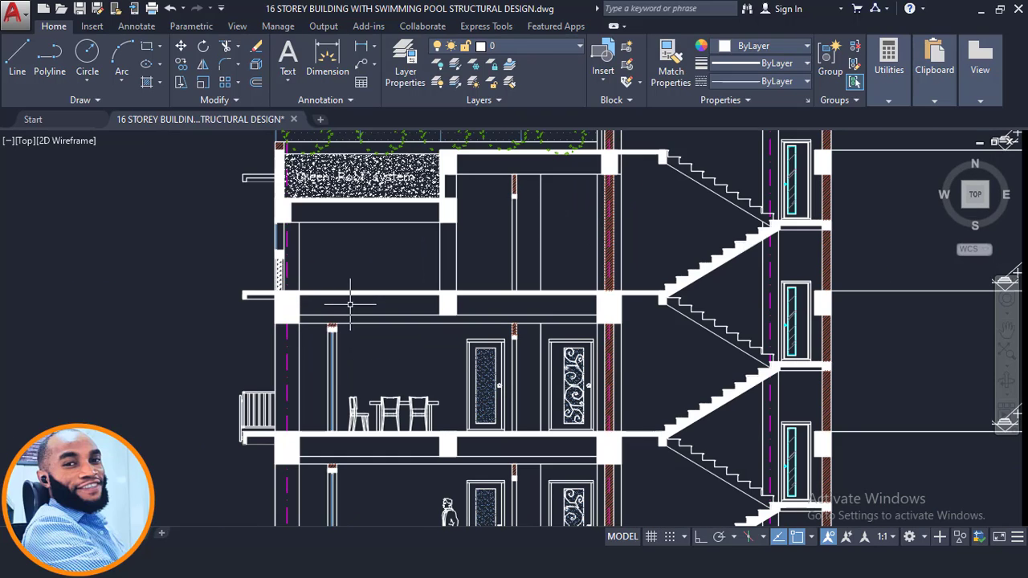
pyautogui.moveTo(385, 308); pyautogui.dragTo(396, 363, button='middle')
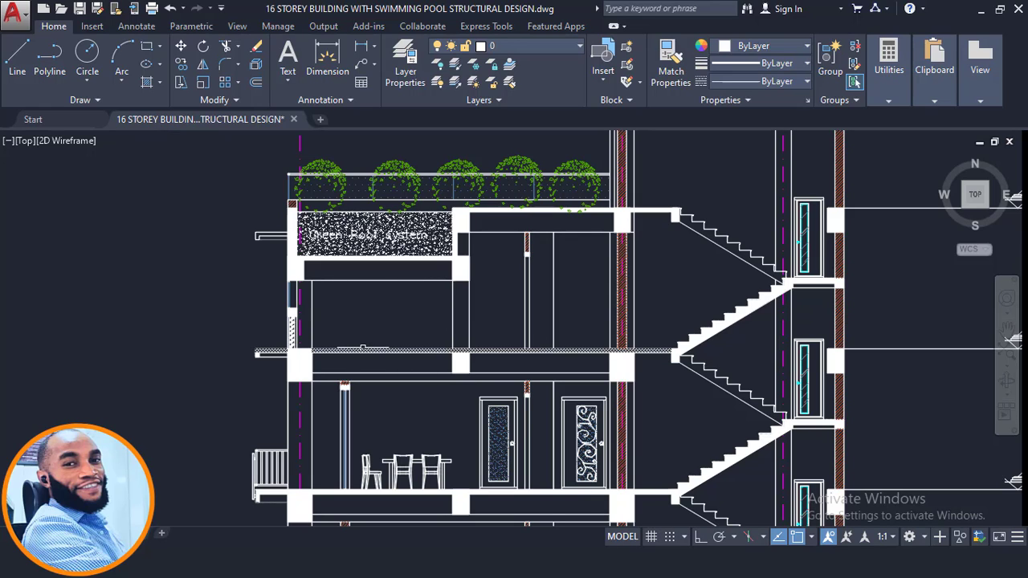
pyautogui.scroll(-3, 501, 275)
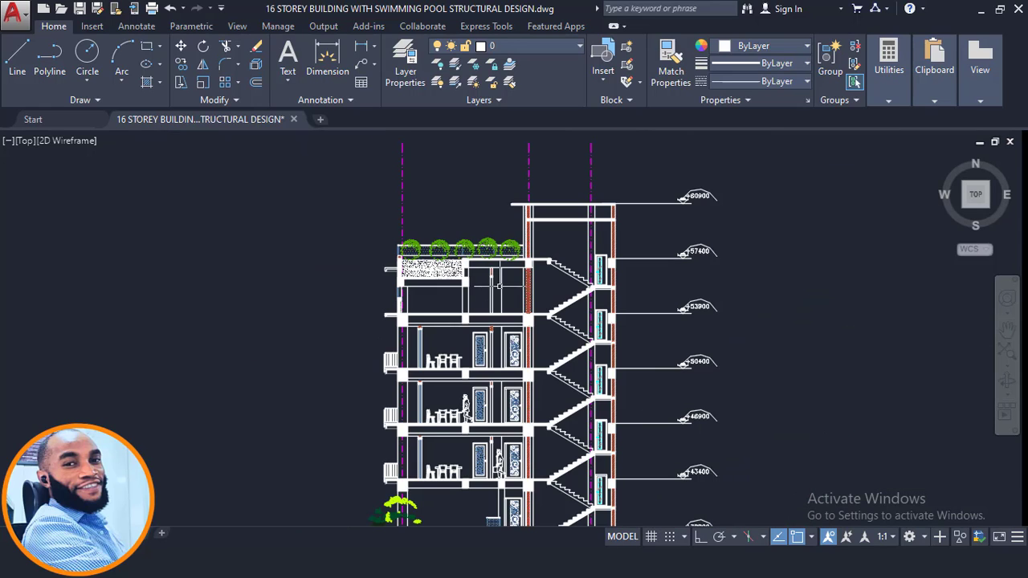
pyautogui.scroll(3, 518, 275)
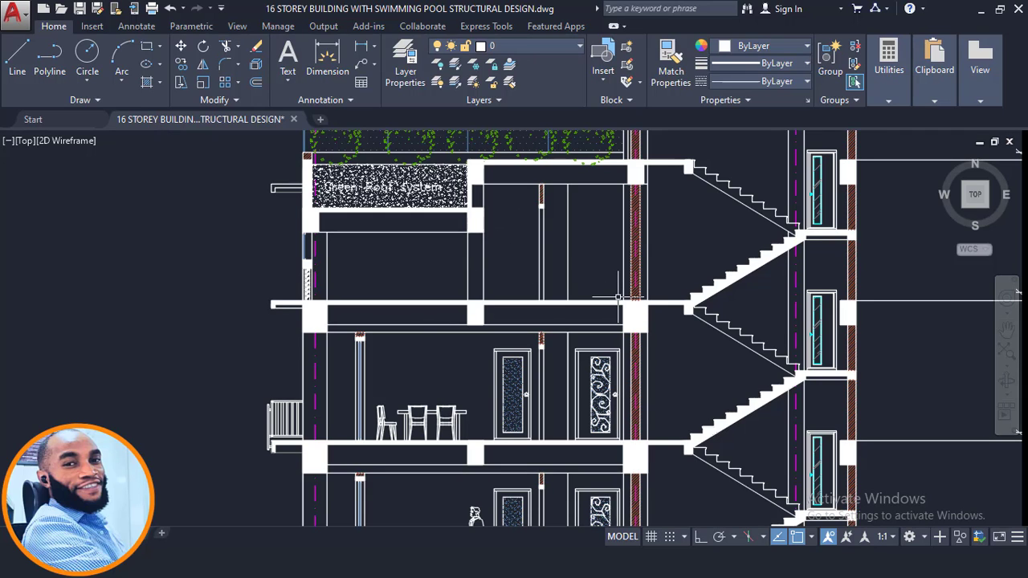
pyautogui.moveTo(576, 244); pyautogui.dragTo(566, 252, button='middle')
pyautogui.scroll(-5, 420, 275)
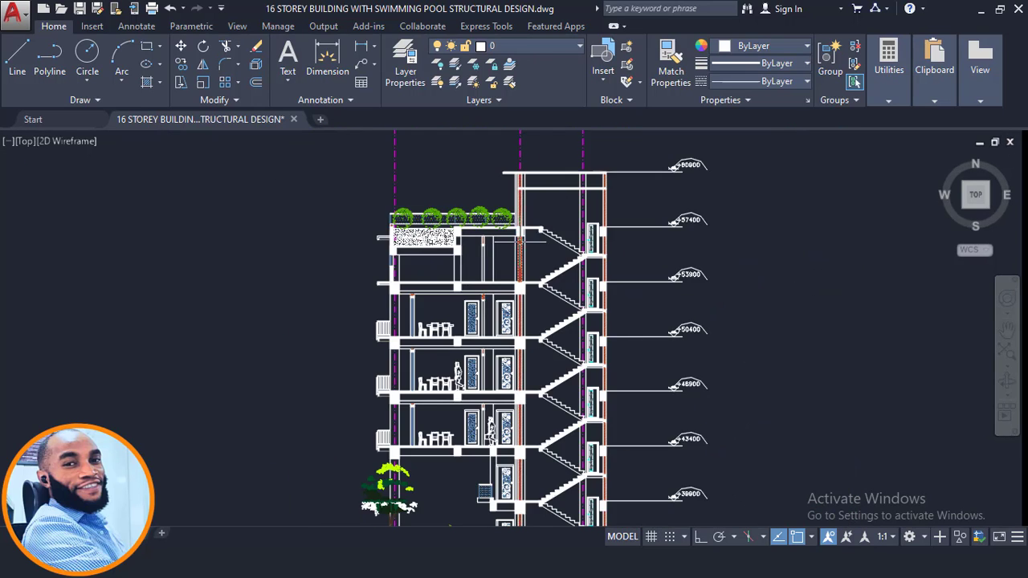
pyautogui.scroll(3, 615, 271)
pyautogui.scroll(1, 641, 278)
pyautogui.moveTo(659, 285); pyautogui.dragTo(593, 292, button='middle')
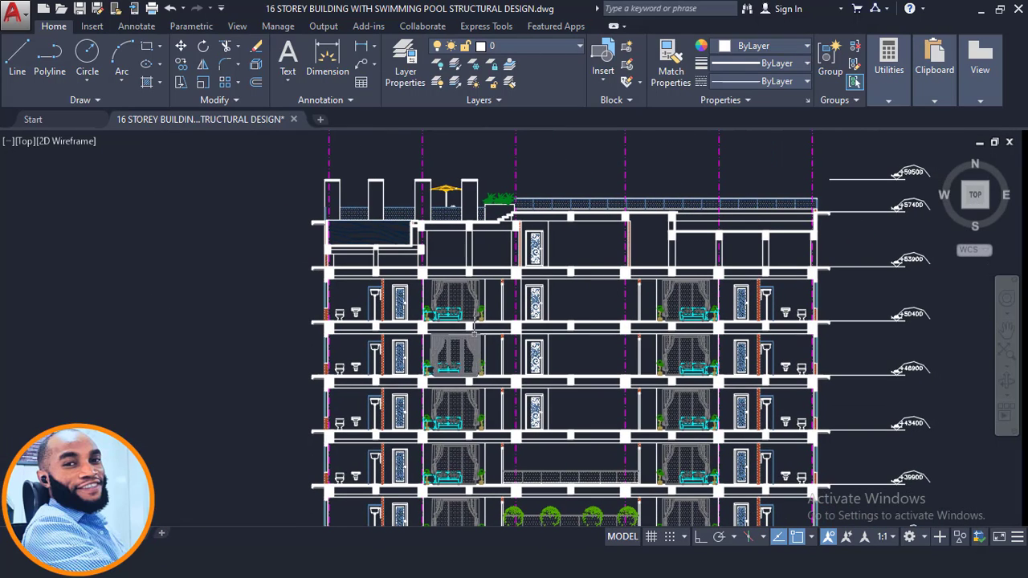
# Examine the top storeys of the section through the swimming pool and their level marks from +50400 to +59500
pyautogui.scroll(2, 755, 306)
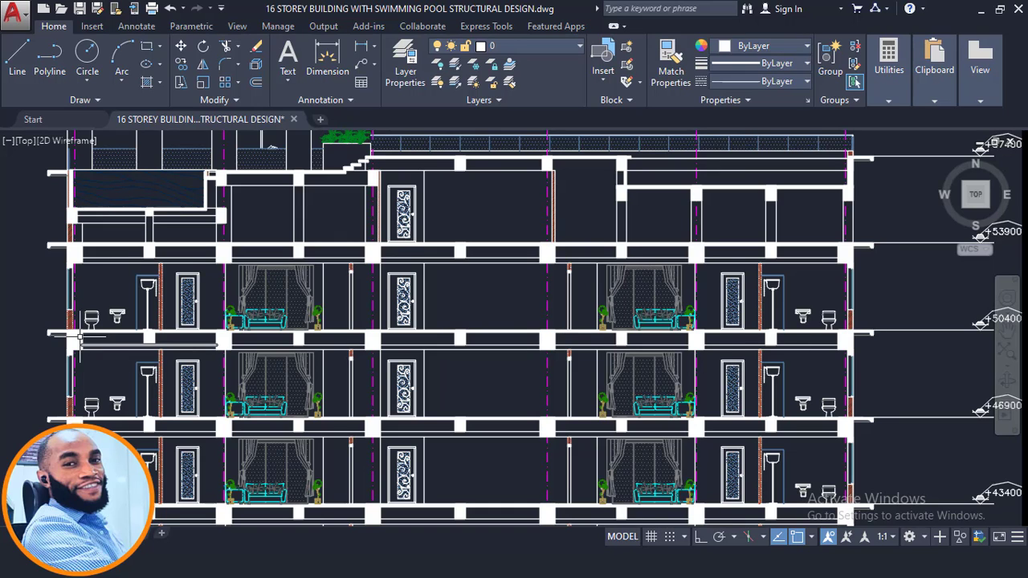
pyautogui.moveTo(129, 315); pyautogui.dragTo(179, 365, button='middle')
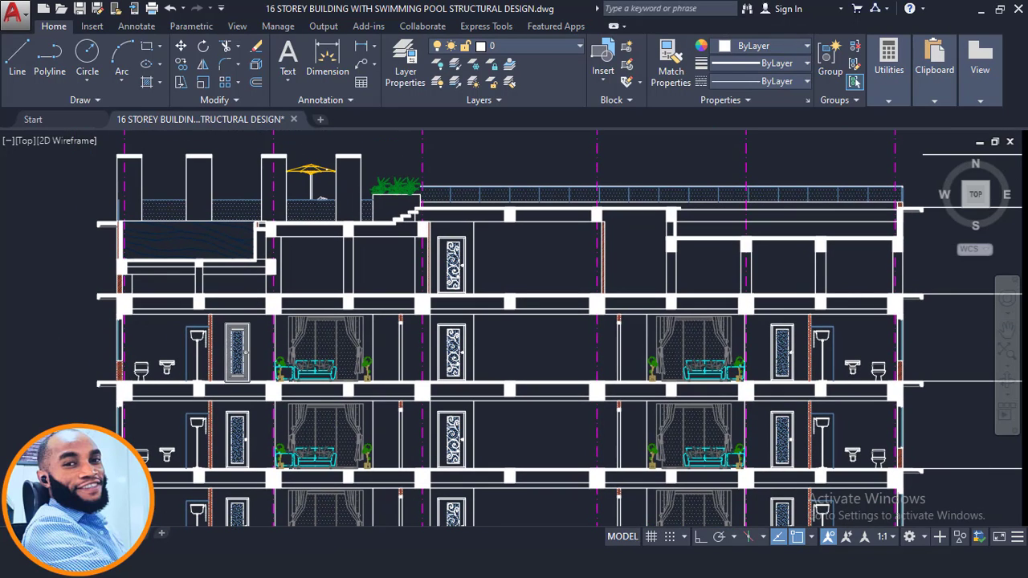
pyautogui.click(81, 275)
pyautogui.scroll(-2, 512, 309)
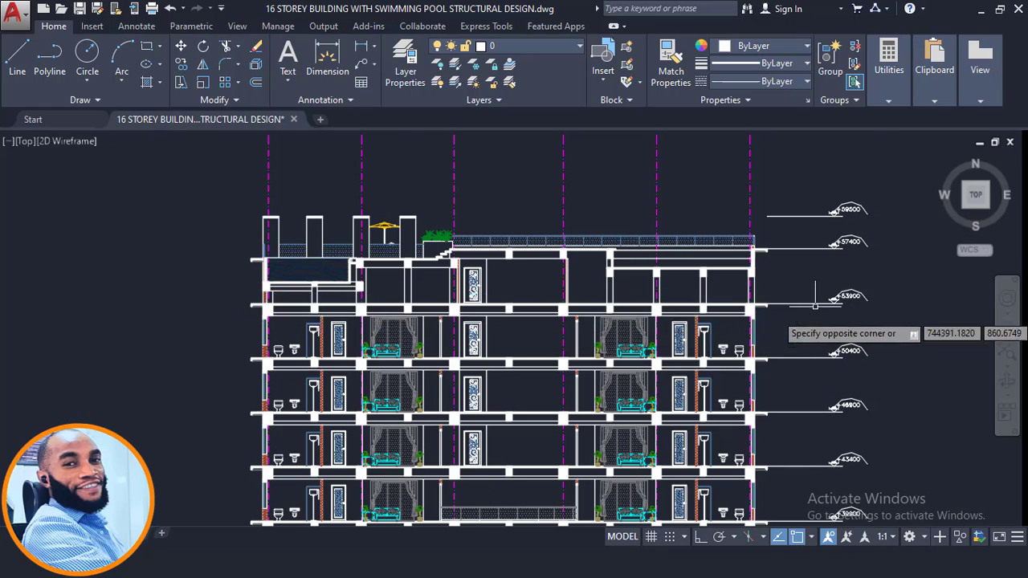
pyautogui.scroll(6, 873, 319)
pyautogui.scroll(-2, 873, 319)
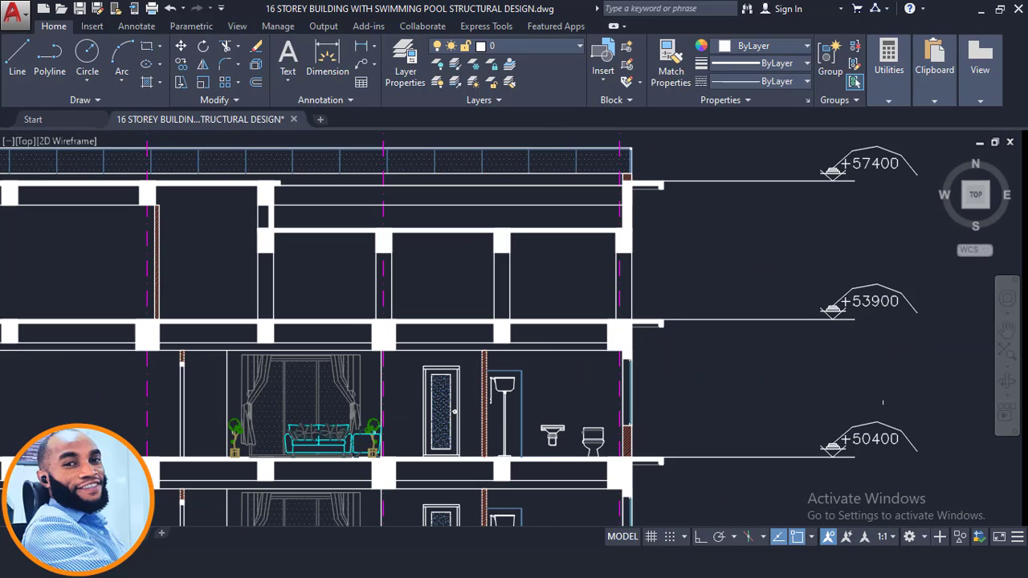
pyautogui.moveTo(856, 434); pyautogui.dragTo(845, 371, button='middle')
pyautogui.scroll(-2, 851, 363)
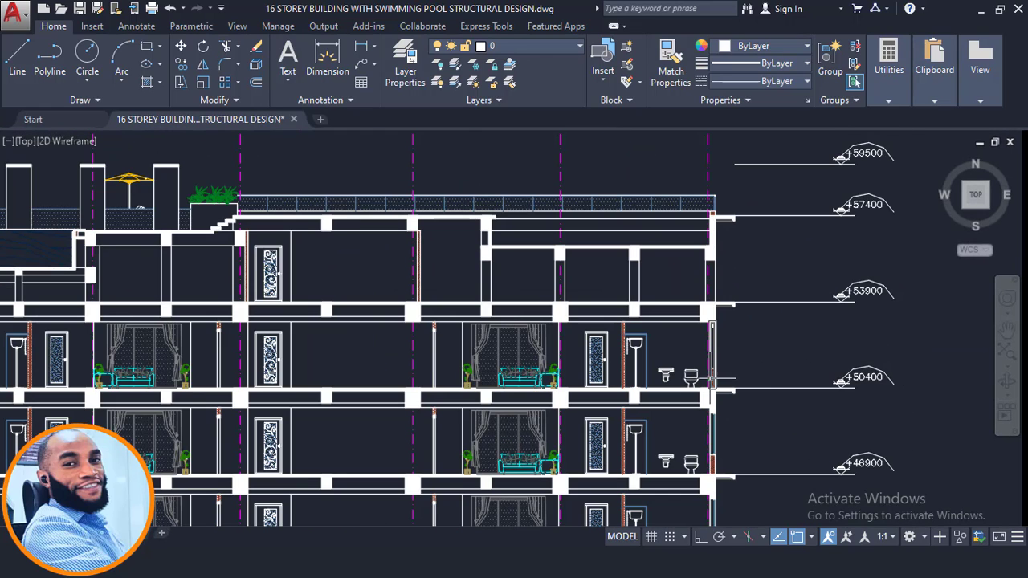
pyautogui.moveTo(707, 386); pyautogui.dragTo(747, 385, button='middle')
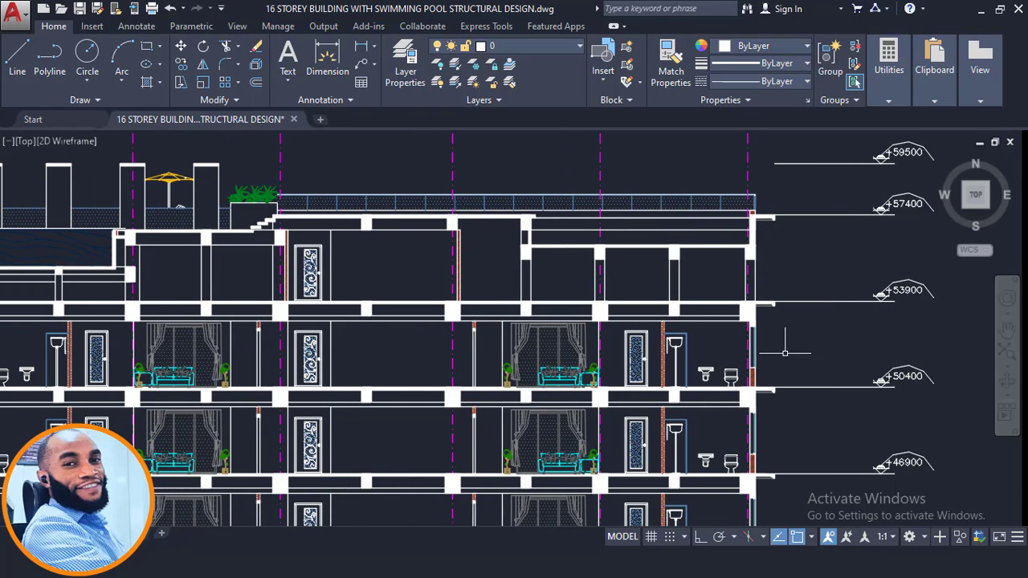
# Highlight the floor slab and the end-bay beam at the +53900 level and compare them with the level marks
pyautogui.click(727, 290)
pyautogui.click(699, 317)
pyautogui.scroll(-2, 740, 291)
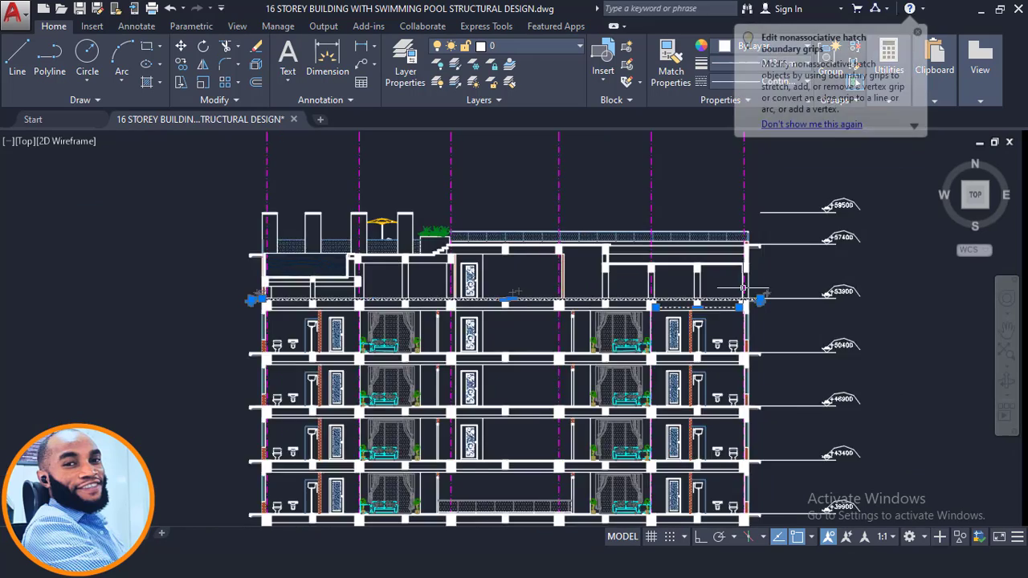
pyautogui.scroll(-3, 771, 293)
pyautogui.scroll(5, 820, 294)
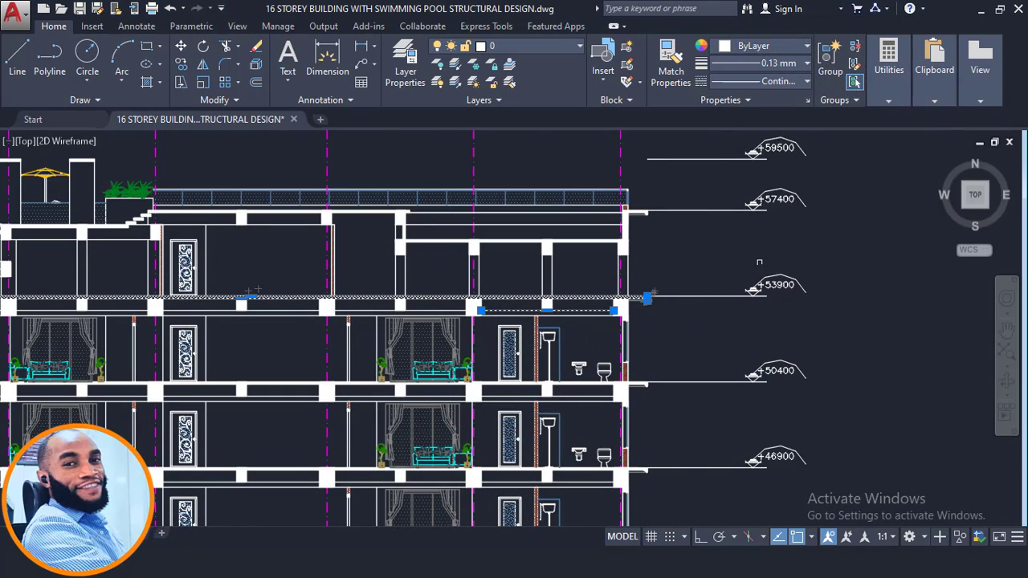
pyautogui.scroll(2, 766, 297)
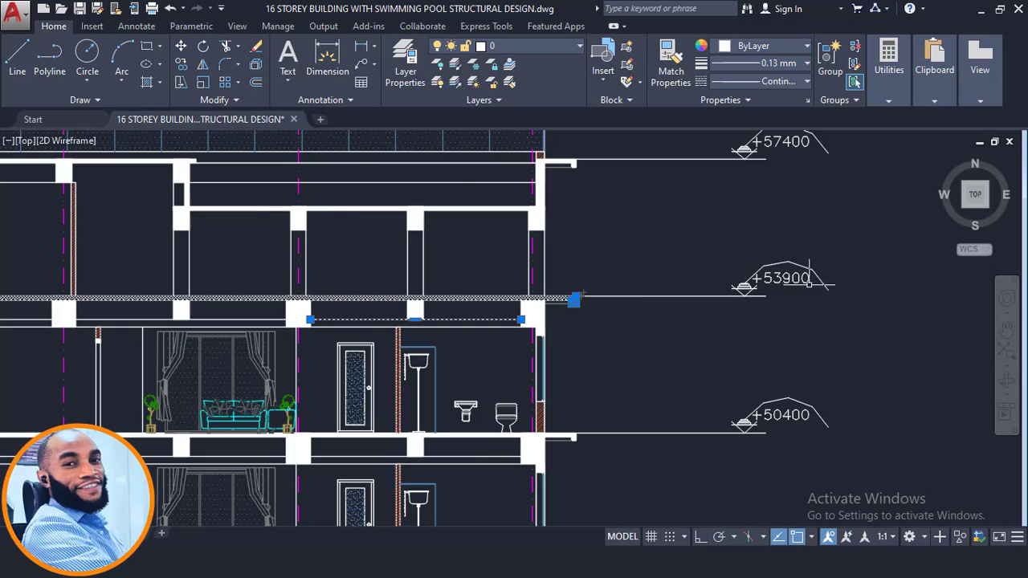
pyautogui.scroll(-3, 522, 289)
pyautogui.moveTo(738, 281); pyautogui.dragTo(740, 308, button='middle')
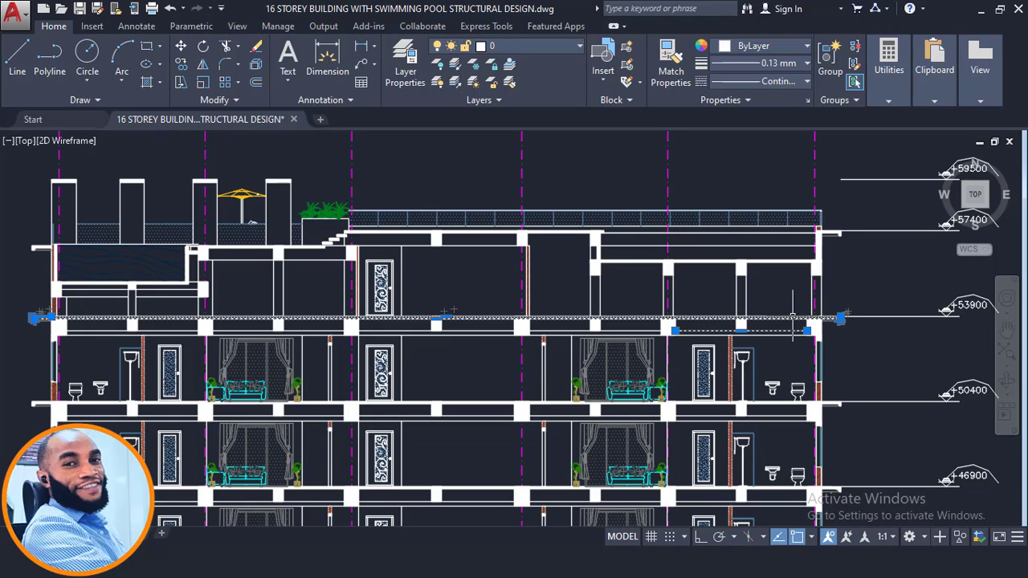
pyautogui.scroll(-2, 727, 323)
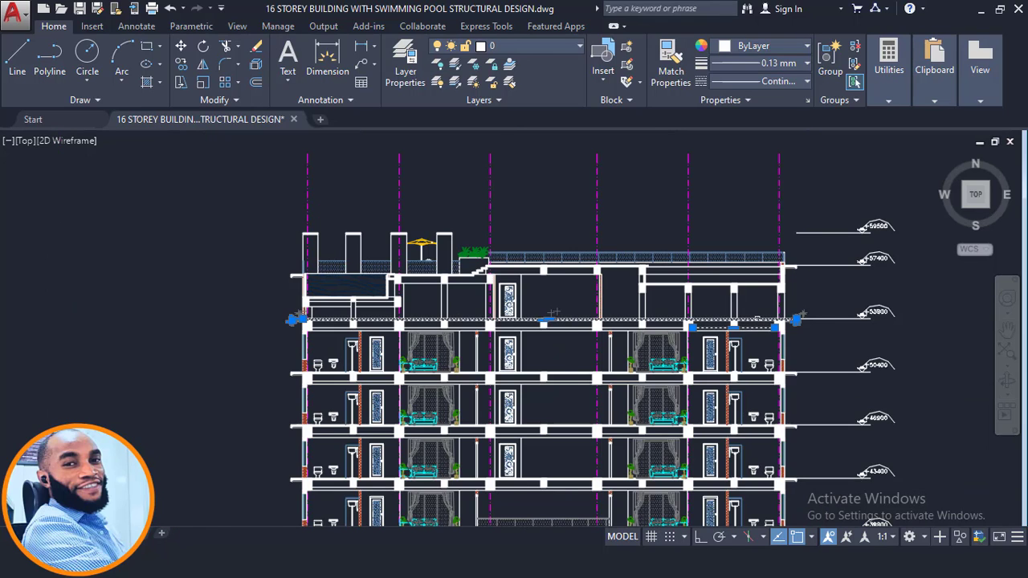
pyautogui.scroll(2, 759, 321)
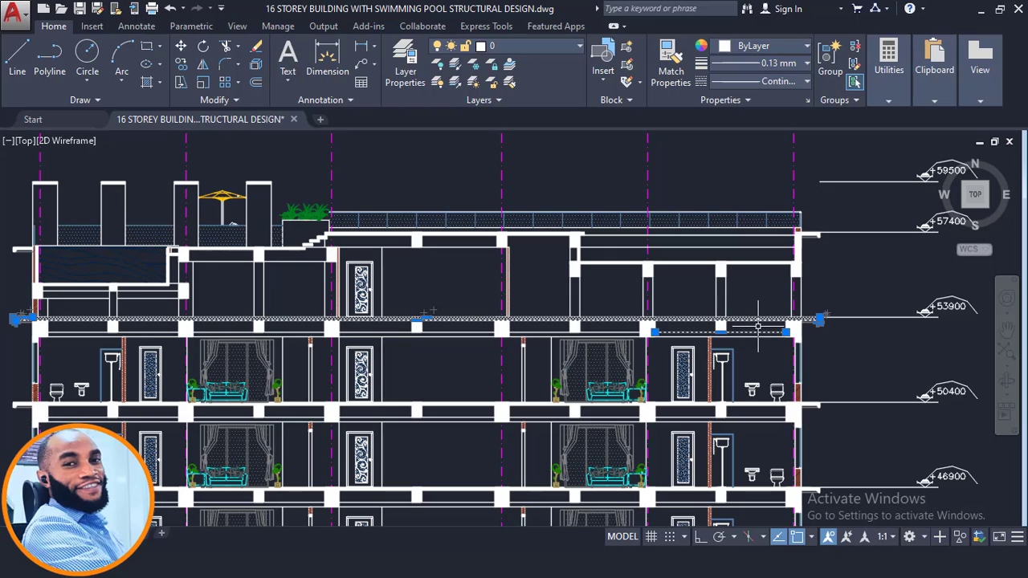
pyautogui.scroll(-1, 758, 326)
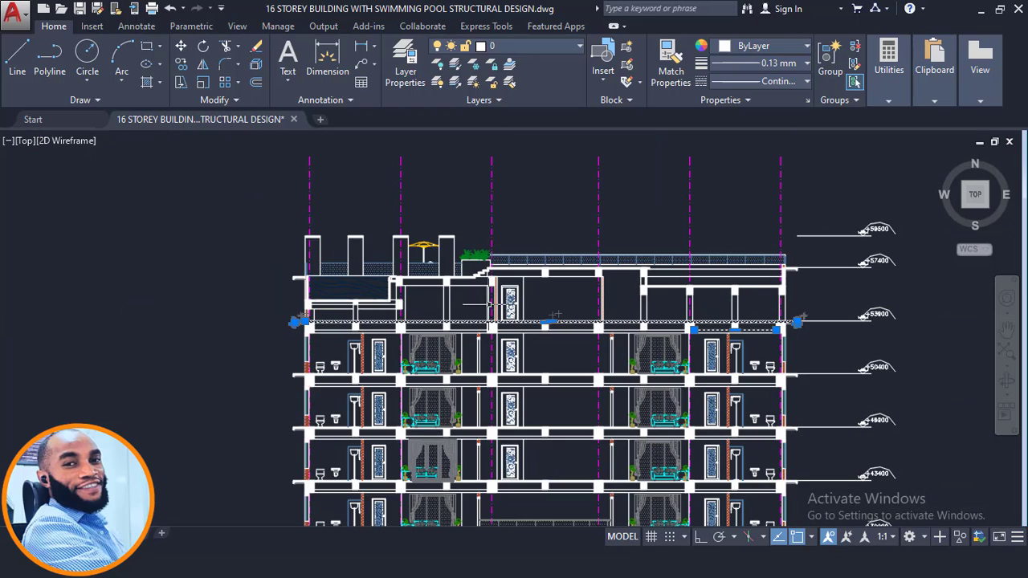
# Find the 15th Floor (storage floor) plan again and inspect its two water tank areas
pyautogui.scroll(-3, 526, 245)
pyautogui.moveTo(506, 279); pyautogui.dragTo(551, 453, button='middle')
pyautogui.scroll(-4, 558, 366)
pyautogui.moveTo(546, 175); pyautogui.dragTo(562, 319, button='middle')
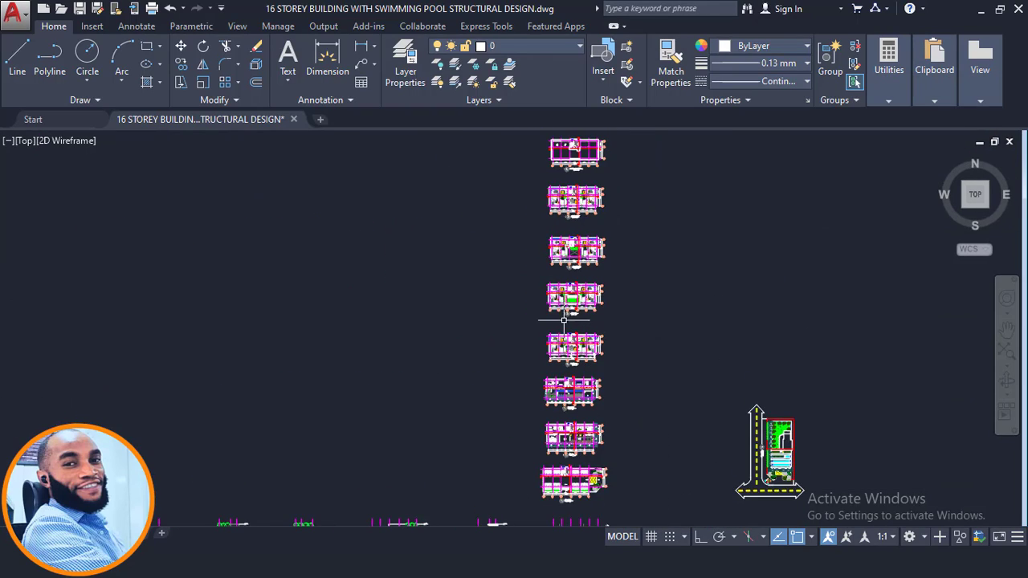
pyautogui.scroll(4, 562, 318)
pyautogui.moveTo(615, 196); pyautogui.dragTo(578, 309, button='middle')
pyautogui.moveTo(556, 237); pyautogui.dragTo(571, 457, button='middle')
pyautogui.scroll(8, 550, 315)
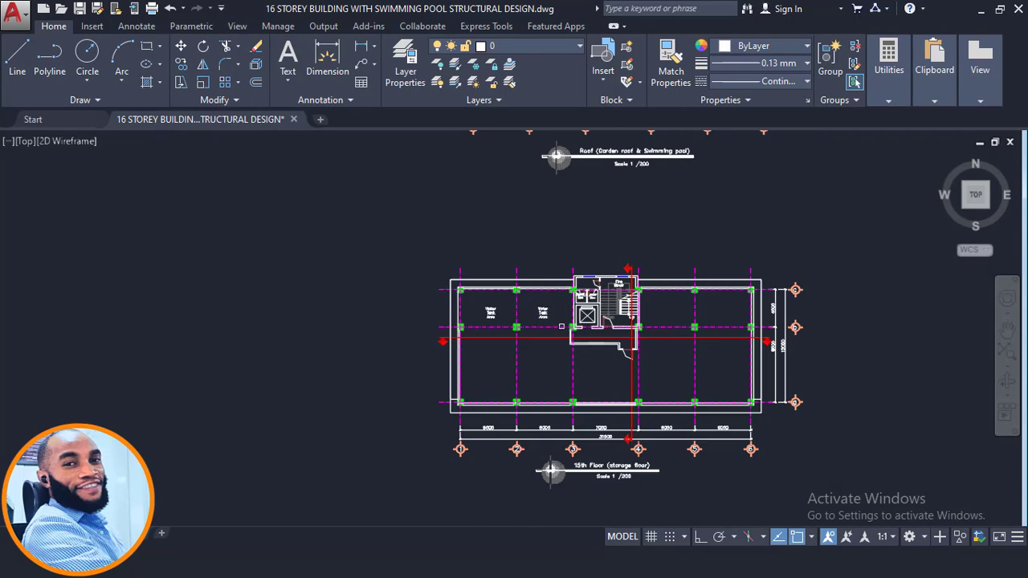
pyautogui.scroll(2, 430, 299)
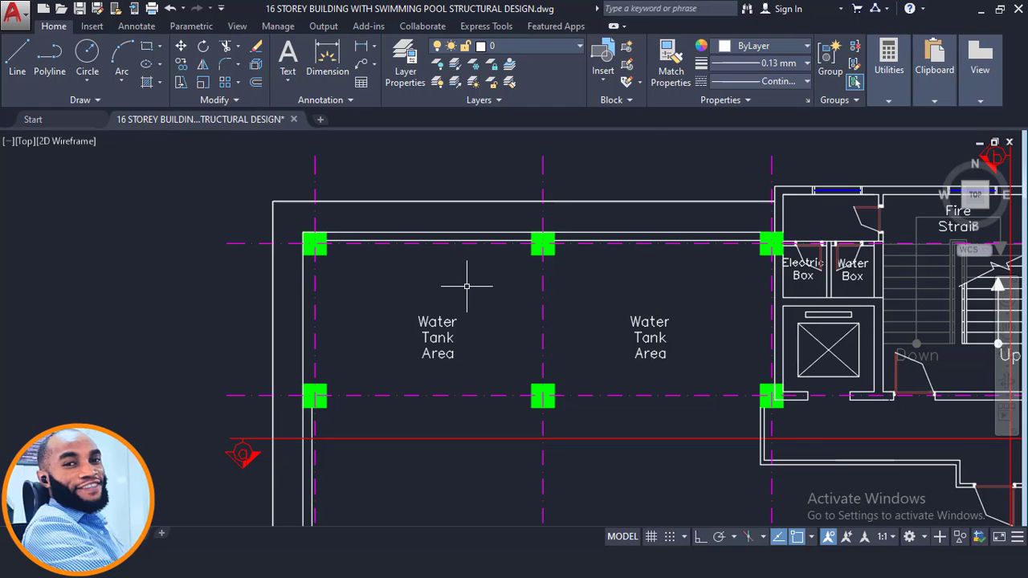
# Dismiss the Bentley CONNECTION Client notice and switch to ProtaStructure to view the upper storeys in 3D
pyautogui.scroll(-8, 466, 286)
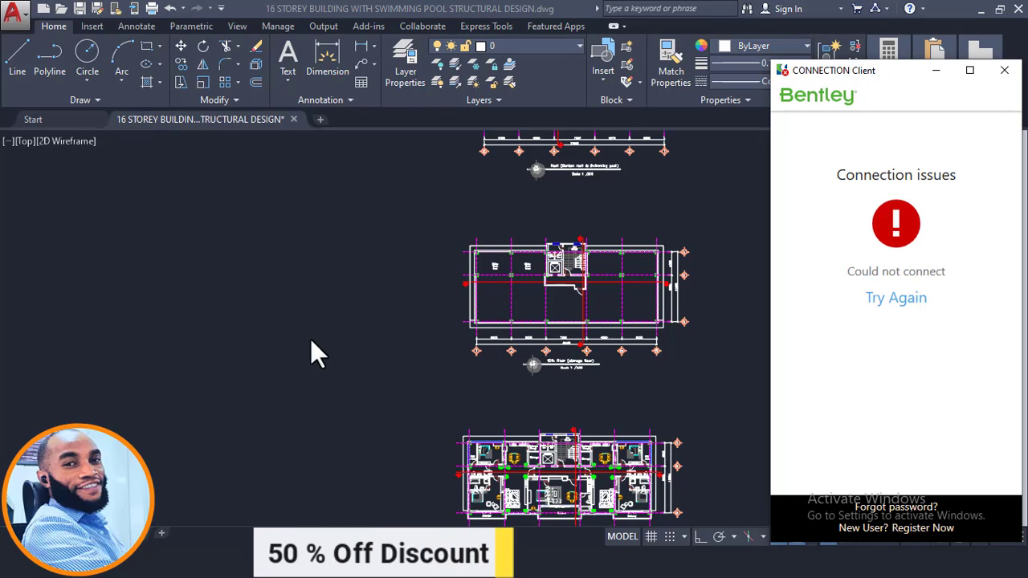
pyautogui.click(458, 302)
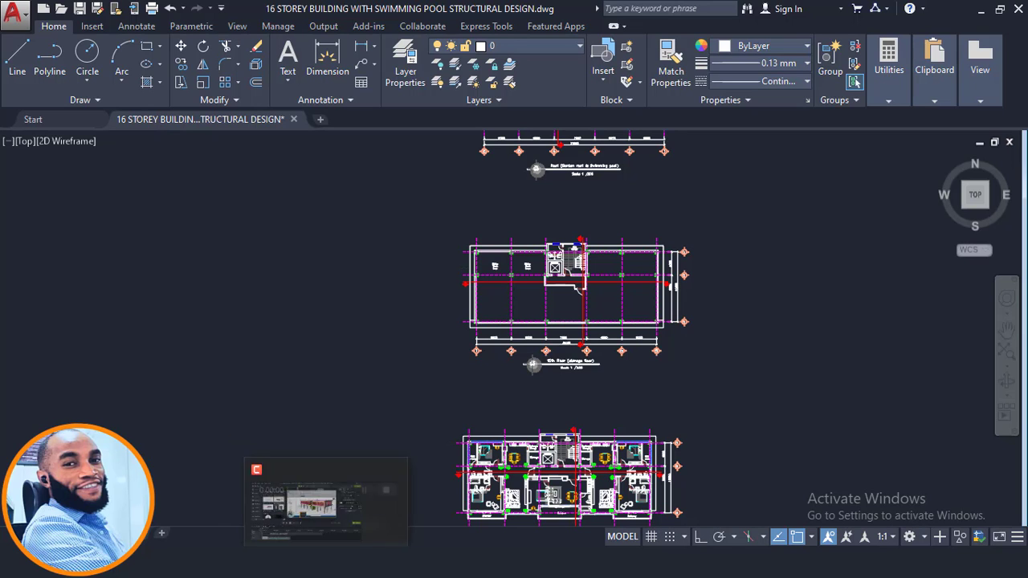
pyautogui.click(314, 574)
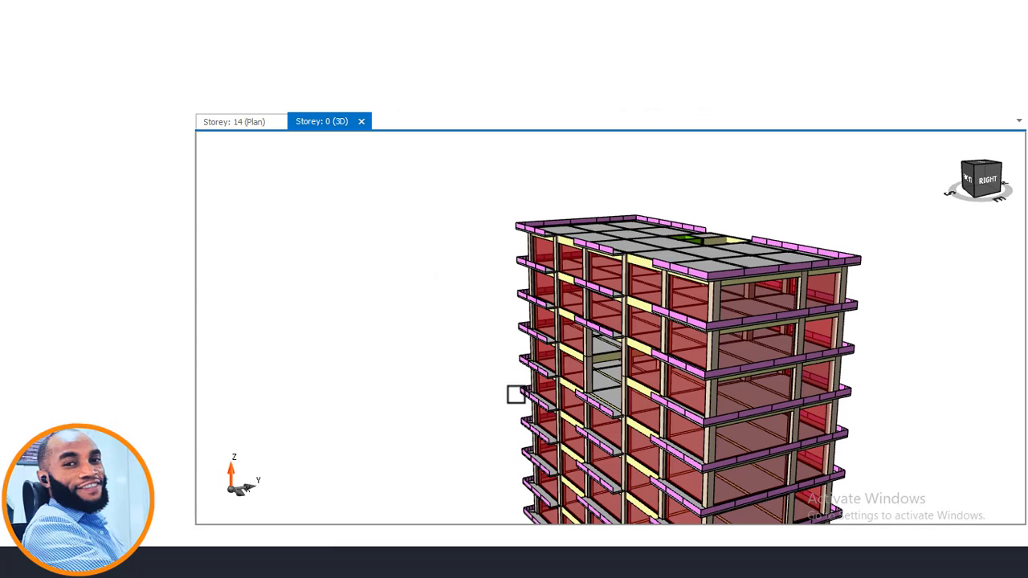
pyautogui.scroll(2, 583, 283)
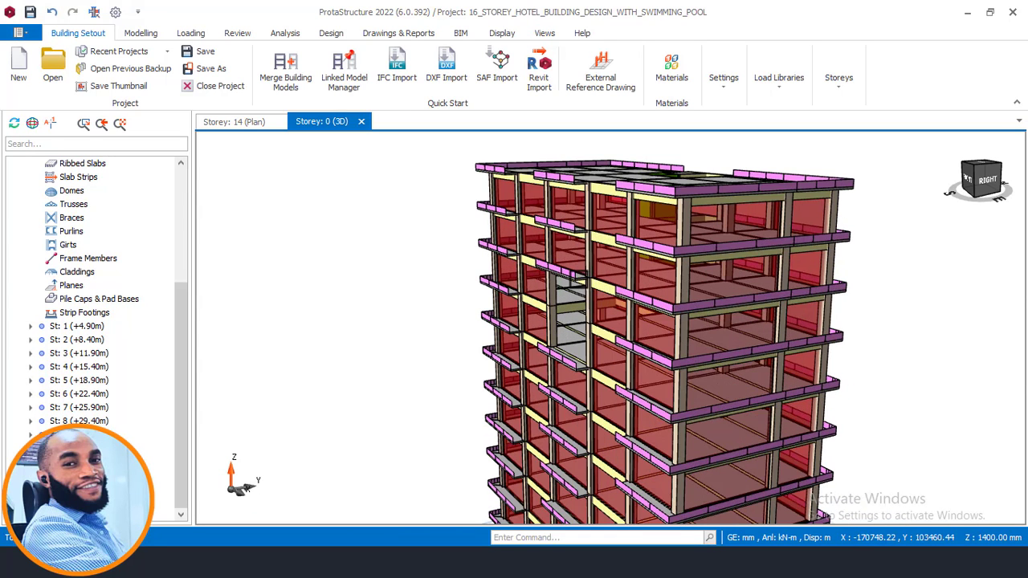